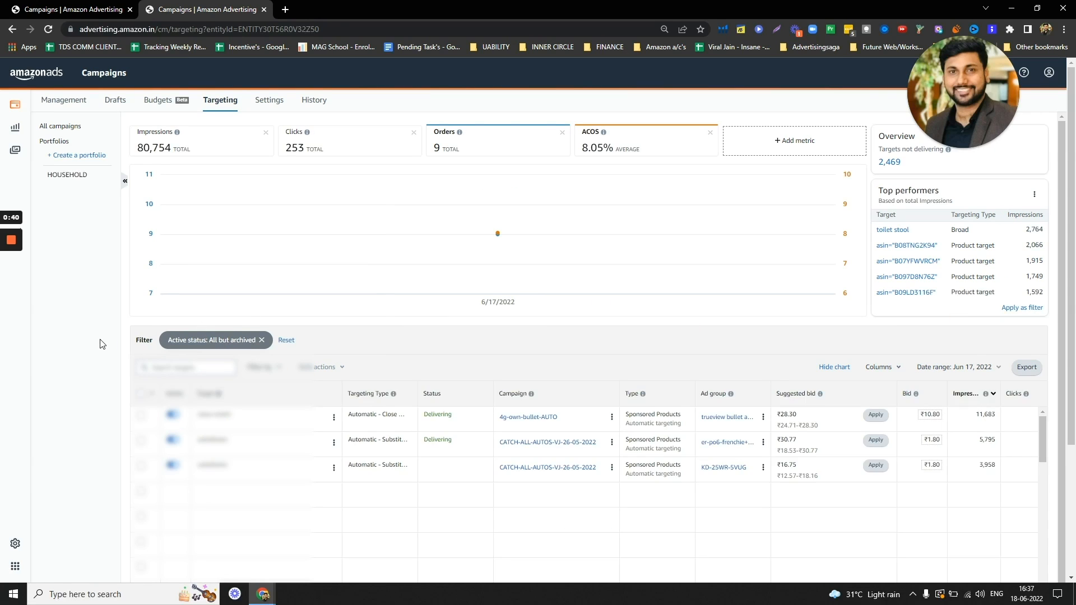
Filter the targets list by active status Enabled
scroll(101, 344, "down", 1)
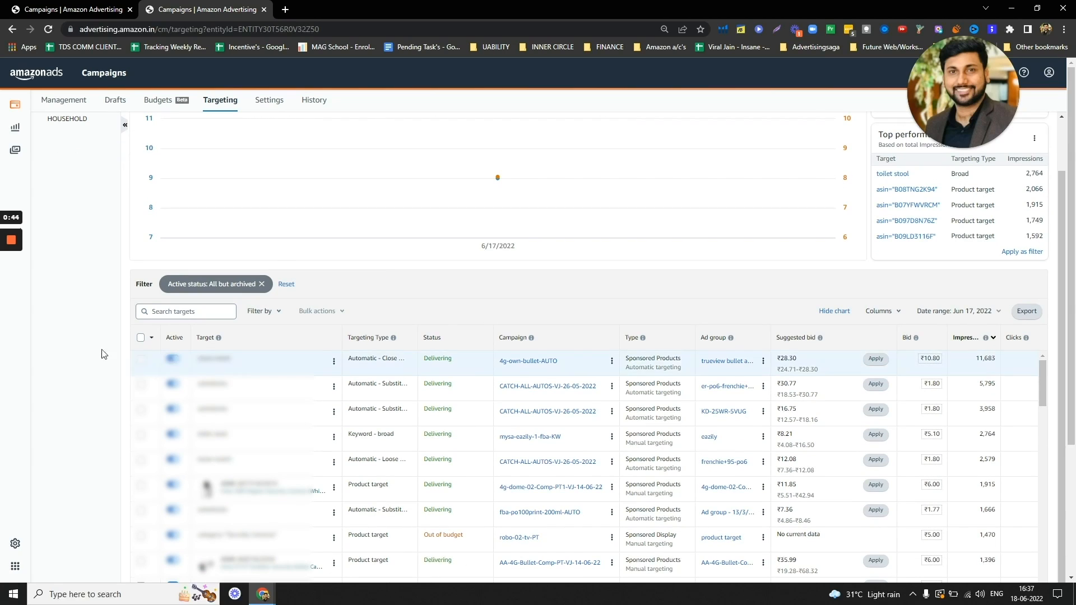
left_click(205, 285)
left_click(180, 335)
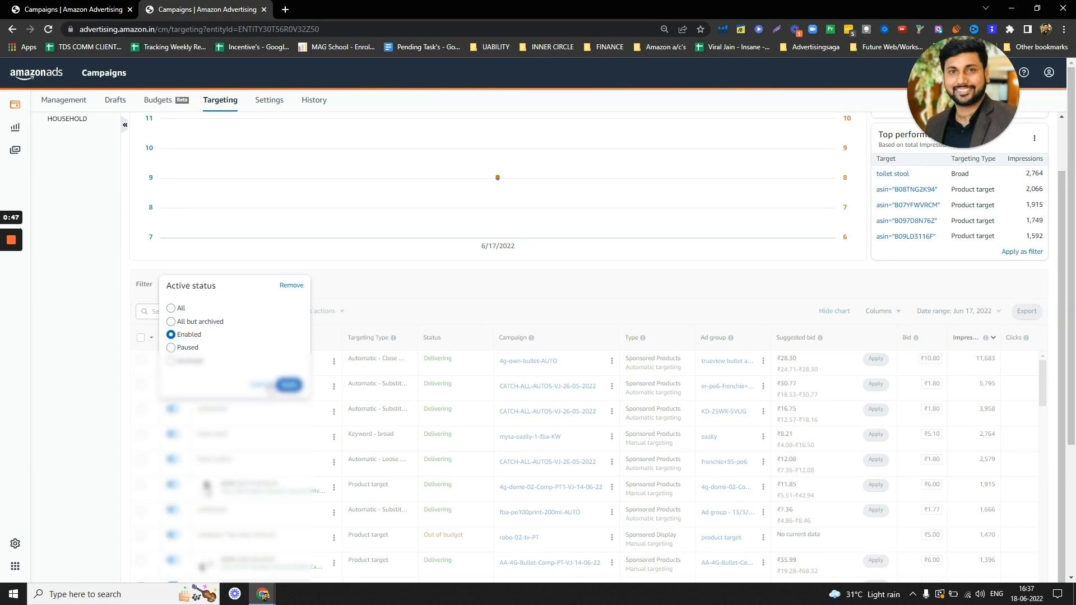
left_click(290, 387)
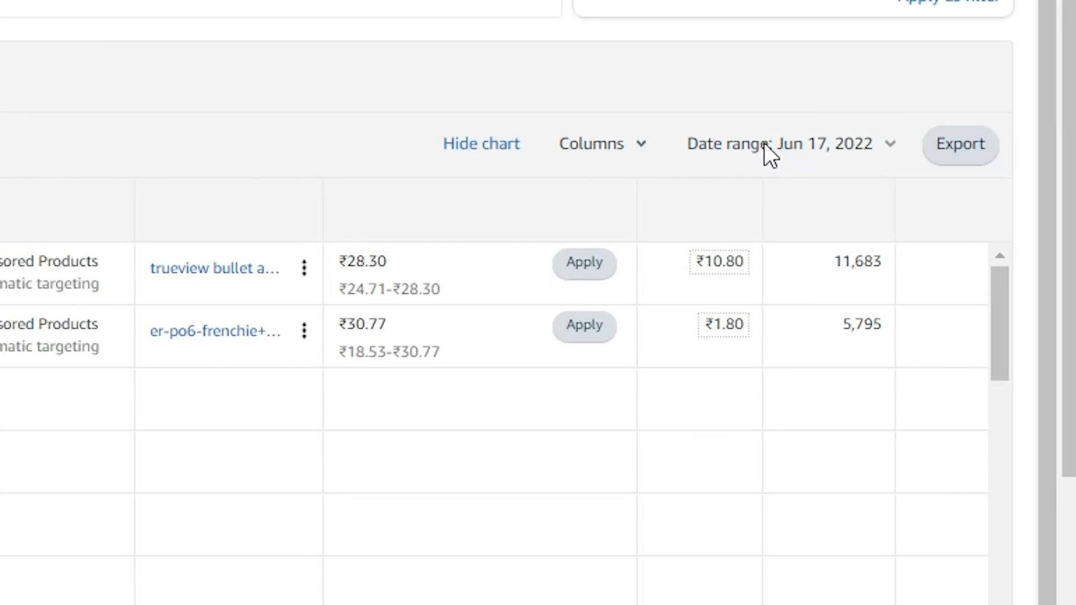
Set the report's date range to June 1–15, 2022
left_click(763, 143)
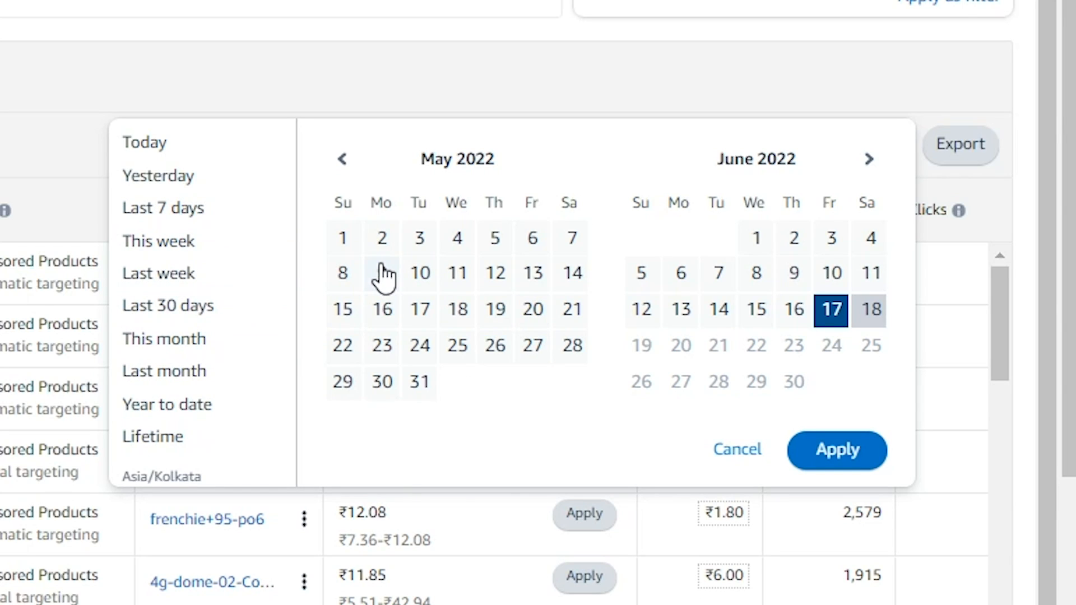
left_click(757, 244)
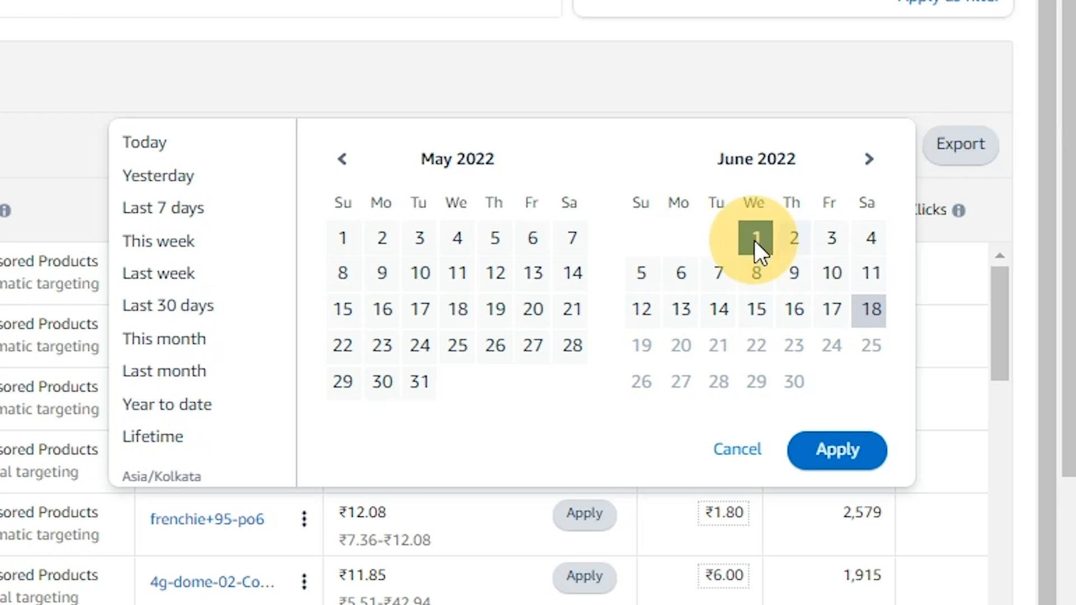
left_click(757, 317)
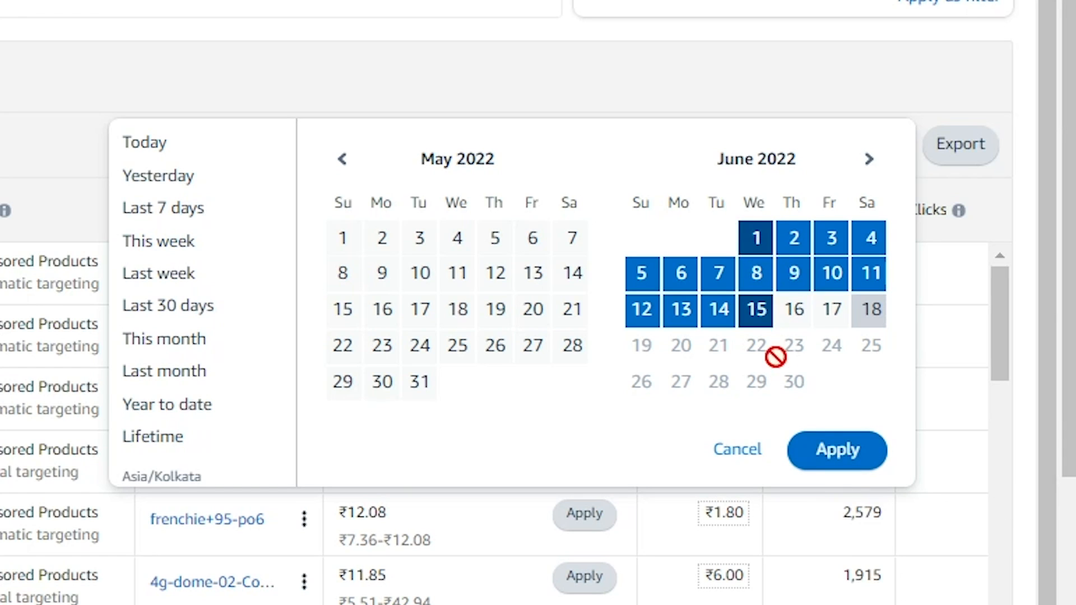
left_click(824, 467)
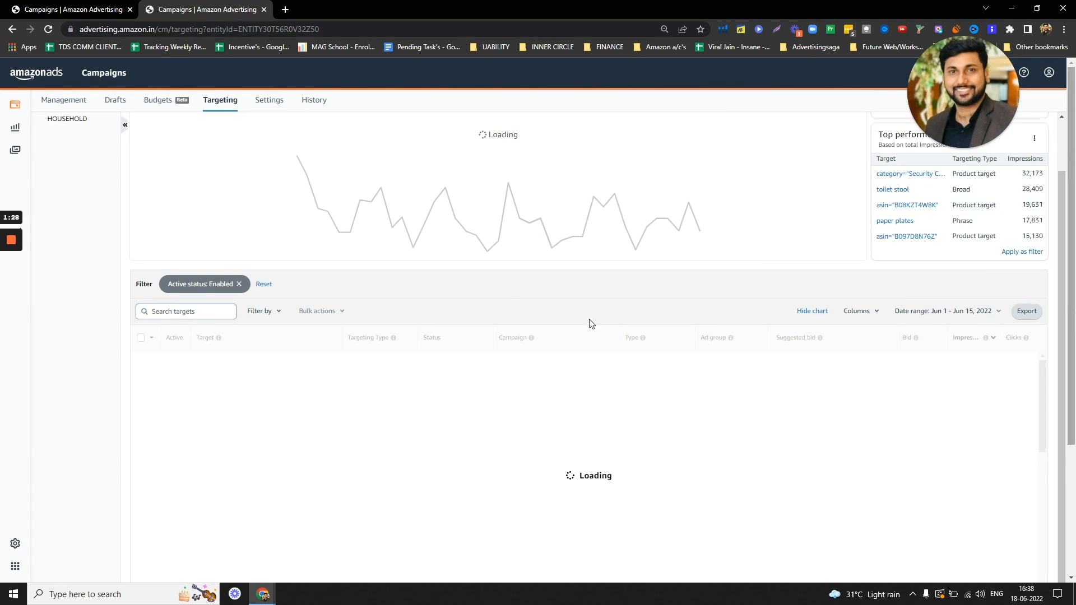
Customise the table columns by removing ROAS and adding ACOS, Conversion rate and Cost-per-click (CPC)
left_click(860, 314)
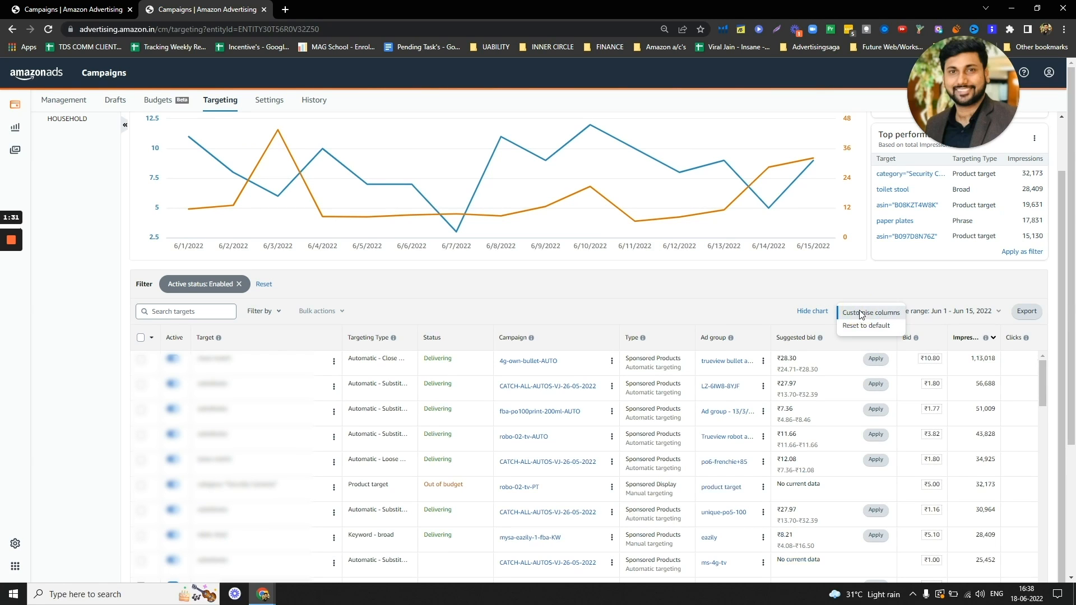
left_click(860, 314)
scroll(463, 361, "down", 1)
left_click(467, 398)
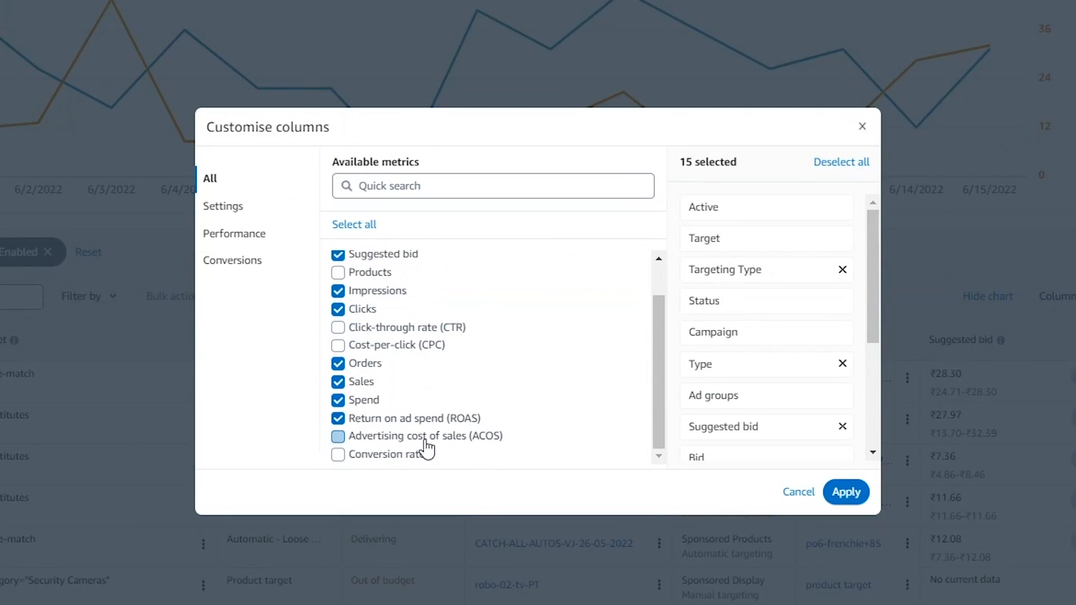
left_click(339, 419)
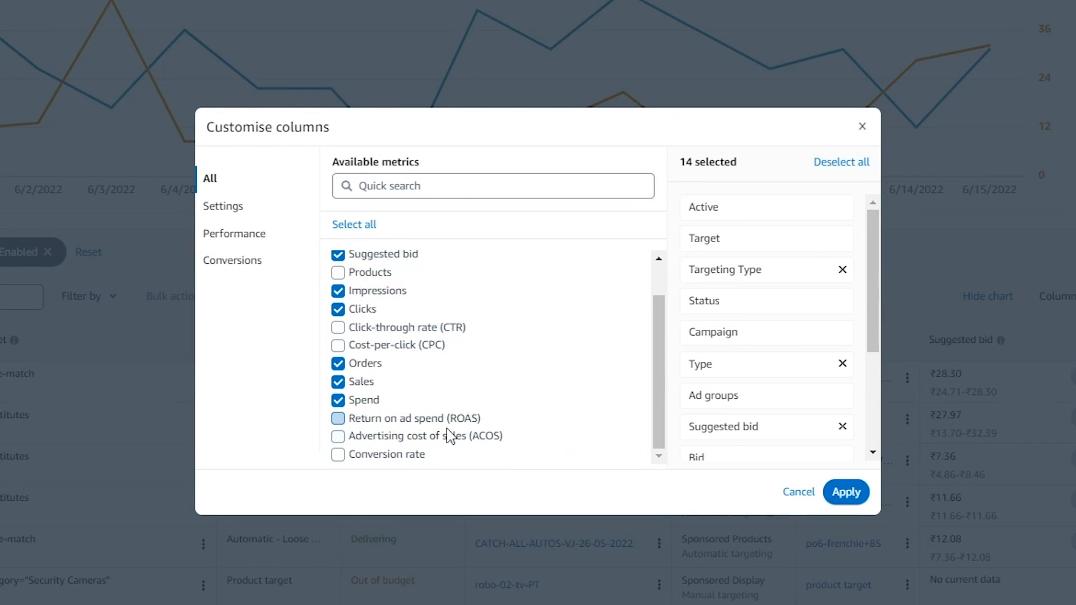
left_click(419, 441)
left_click(373, 464)
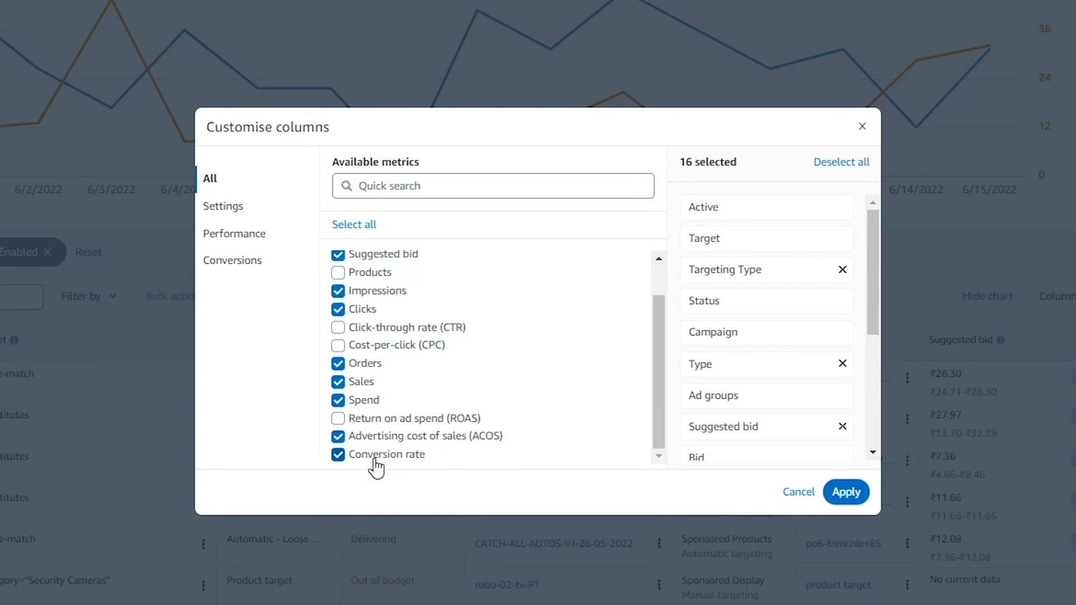
left_click(377, 349)
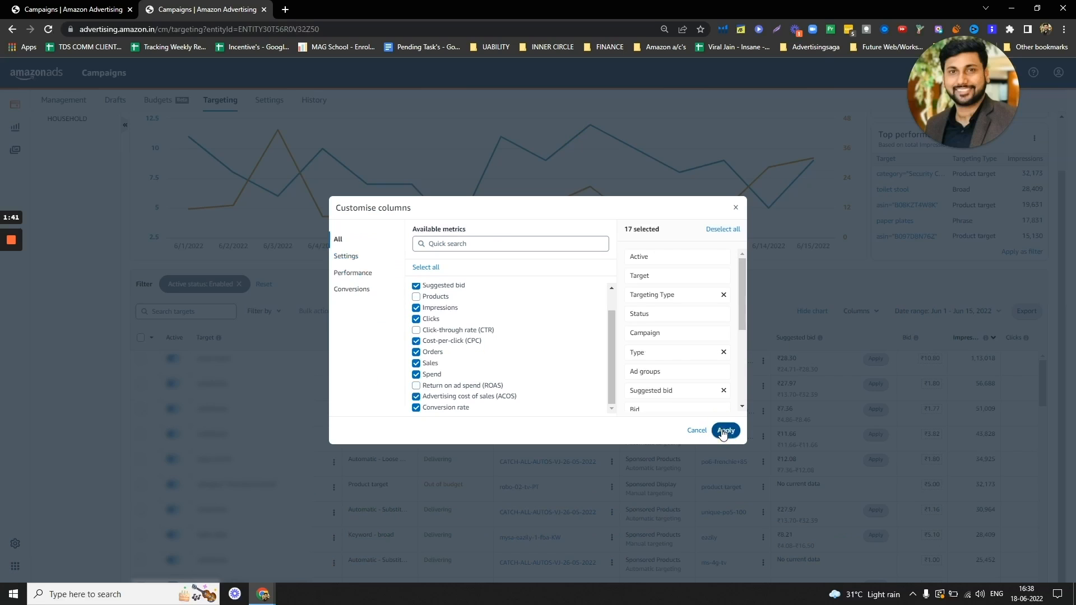
left_click(838, 493)
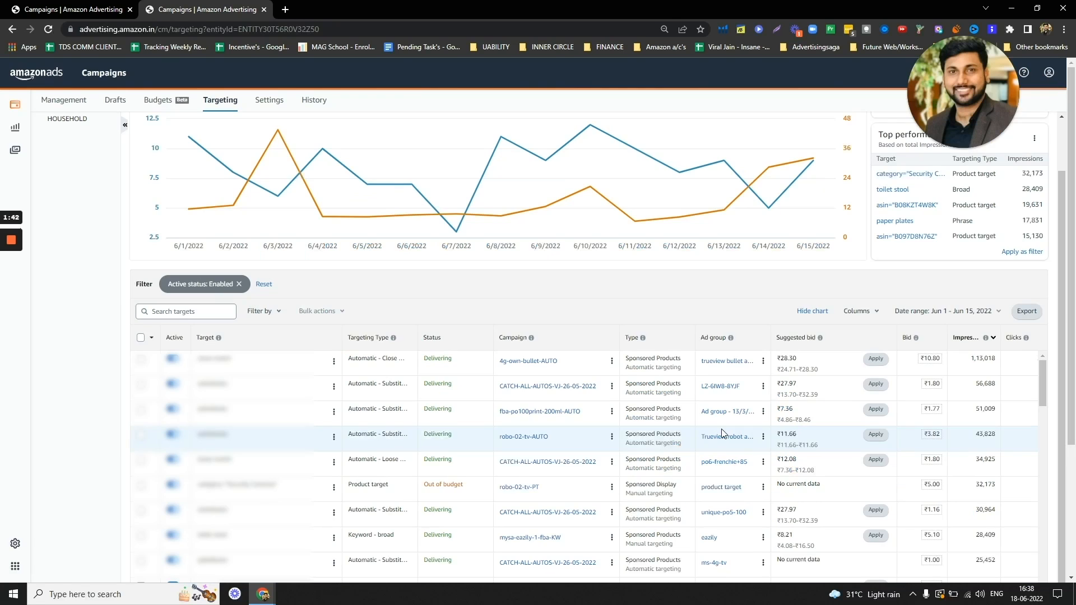
Add a filter for targets with an advertising cost of sales (ACOS) greater than 30%
scroll(1054, 372, "down", 3)
left_click_drag(732, 453, 1031, 452)
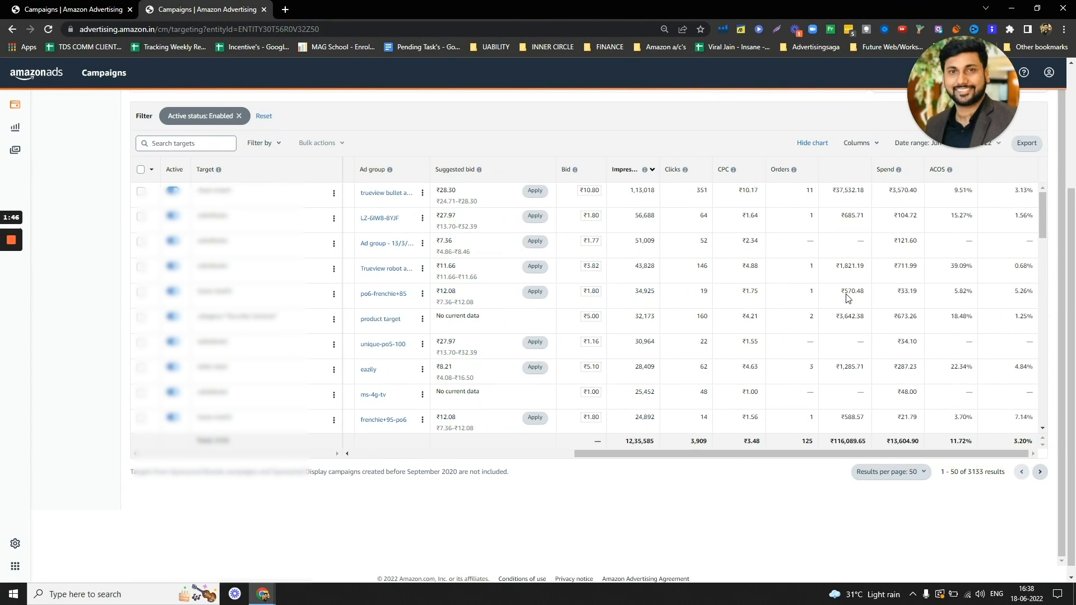
scroll(248, 257, "up", 1)
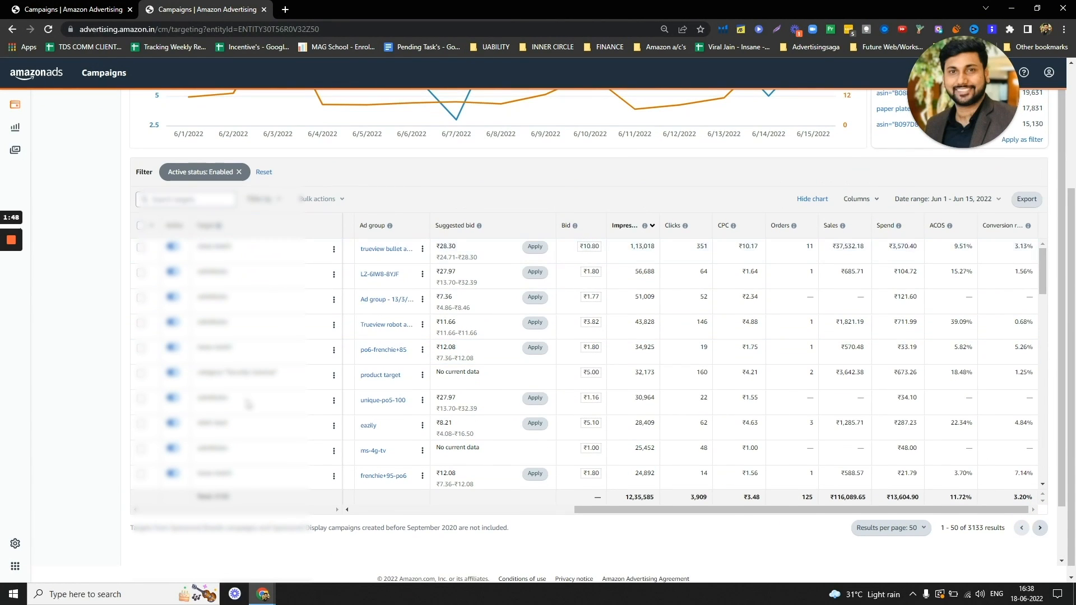
scroll(214, 392, "down", 1)
scroll(214, 392, "down", 3)
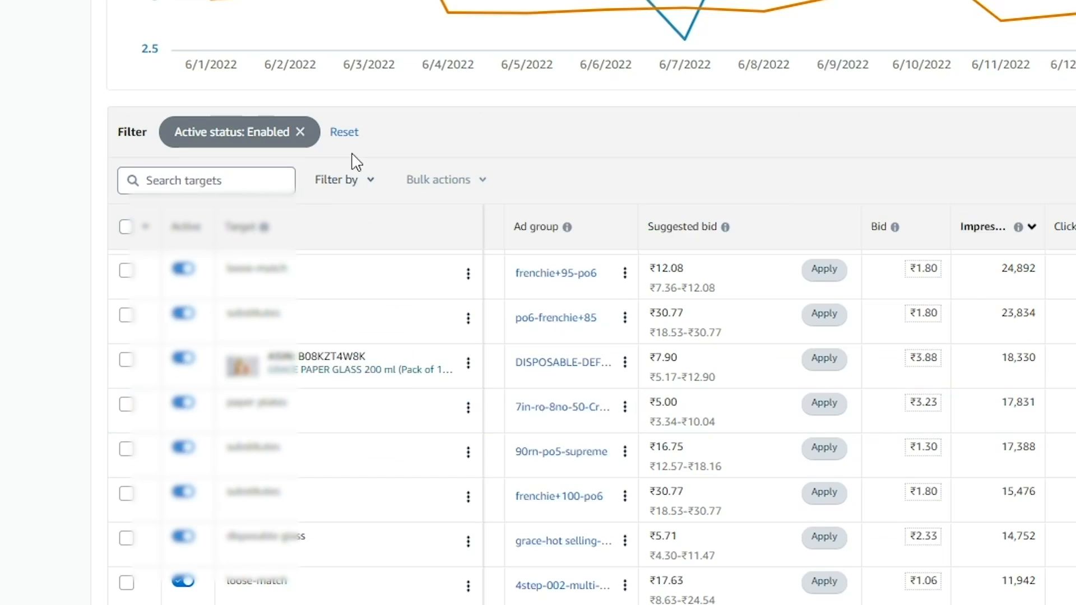
left_click(340, 185)
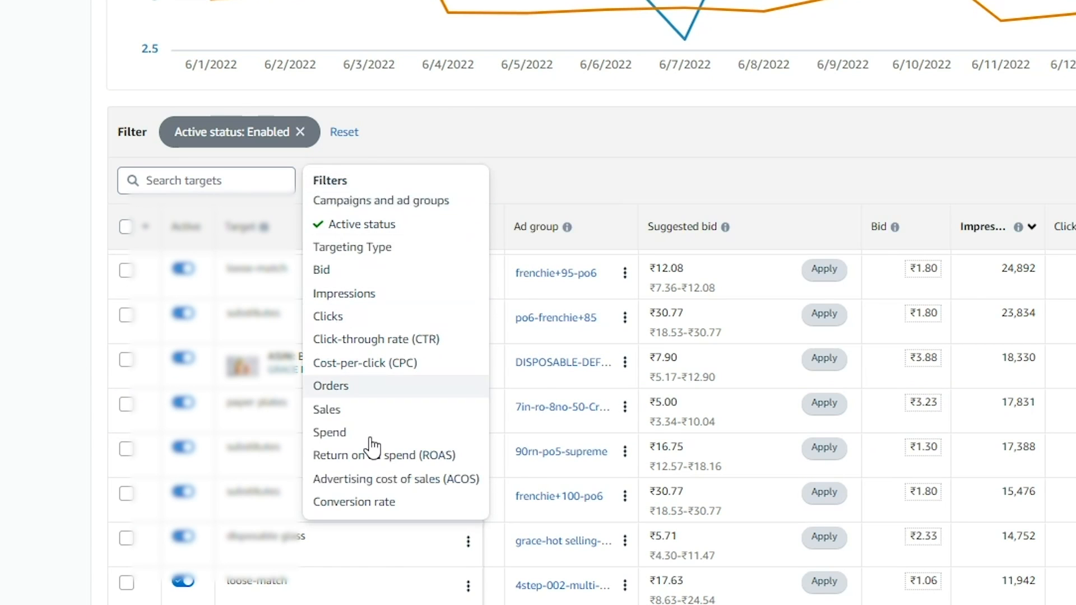
left_click(427, 479)
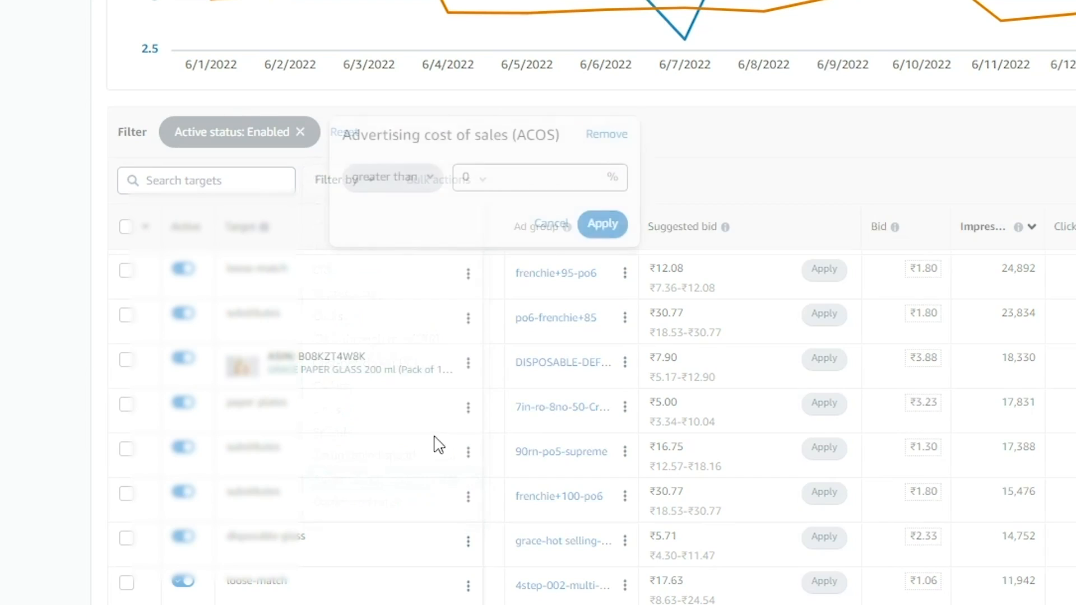
double_click(469, 176)
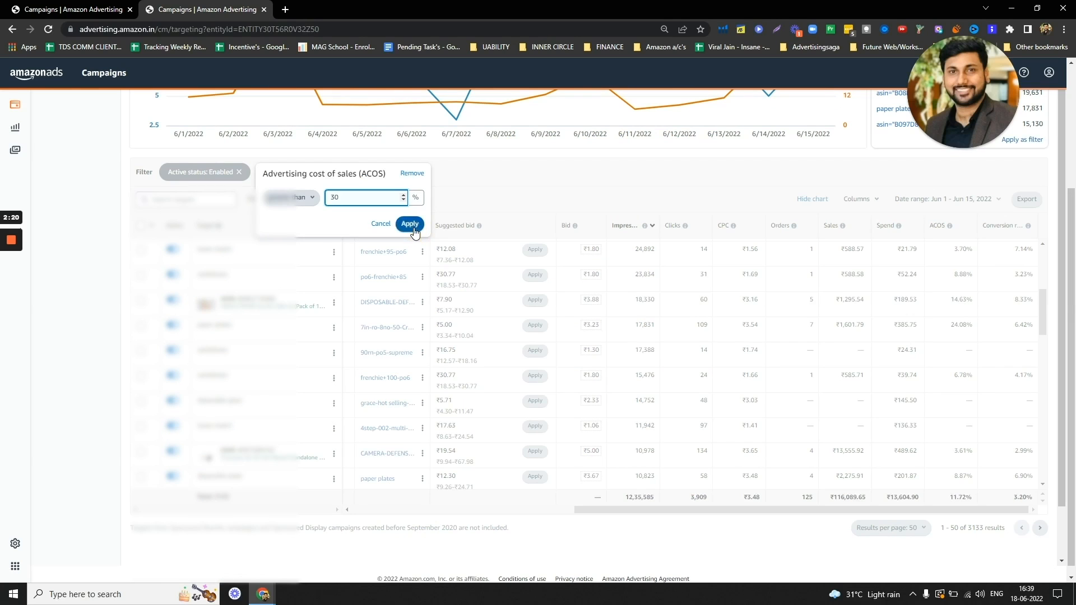
left_click(409, 224)
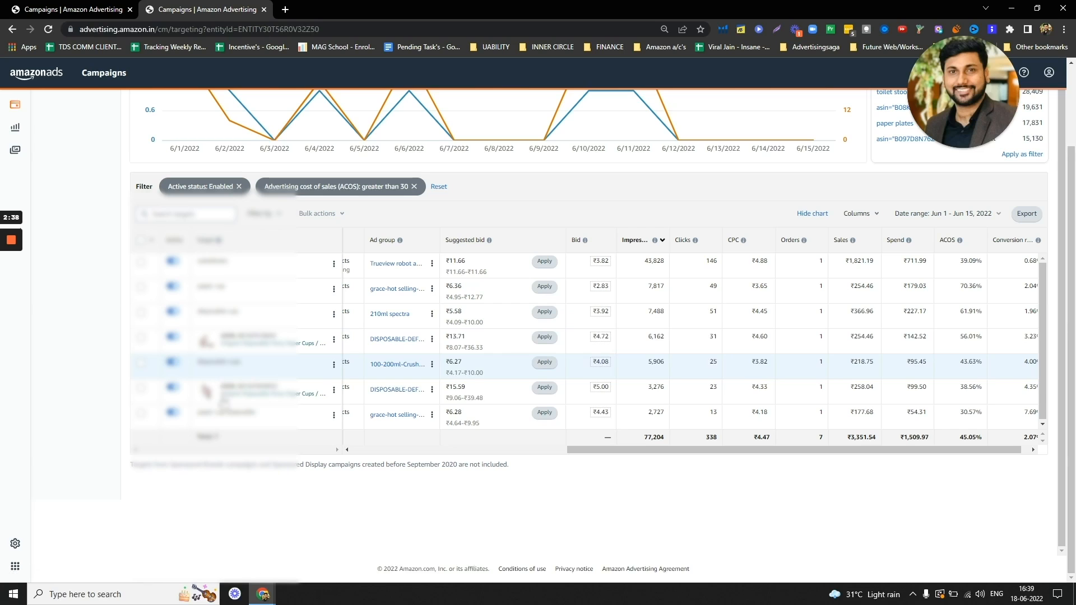
Select all the filtered targets and try a bulk bid decrease of 15%, closing the adjustment without saving
left_click_drag(569, 451, 866, 449)
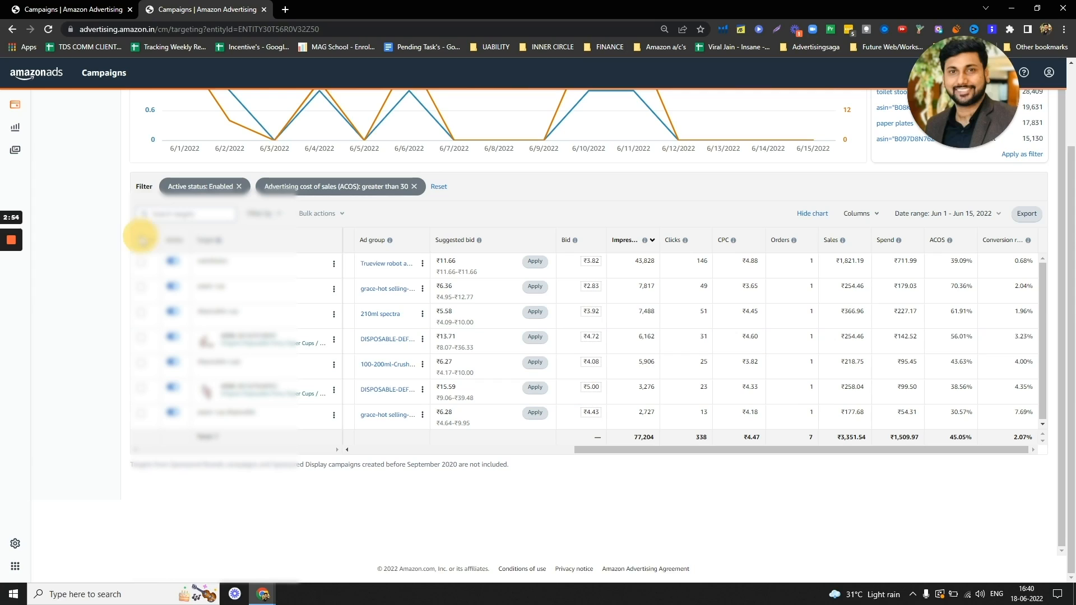
left_click(141, 241)
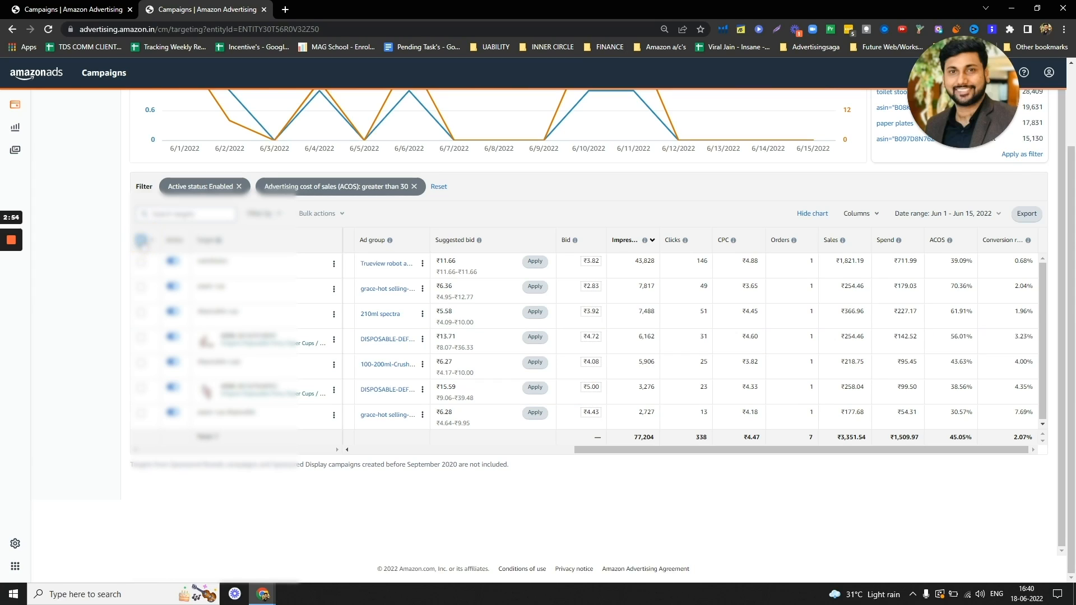
left_click(318, 214)
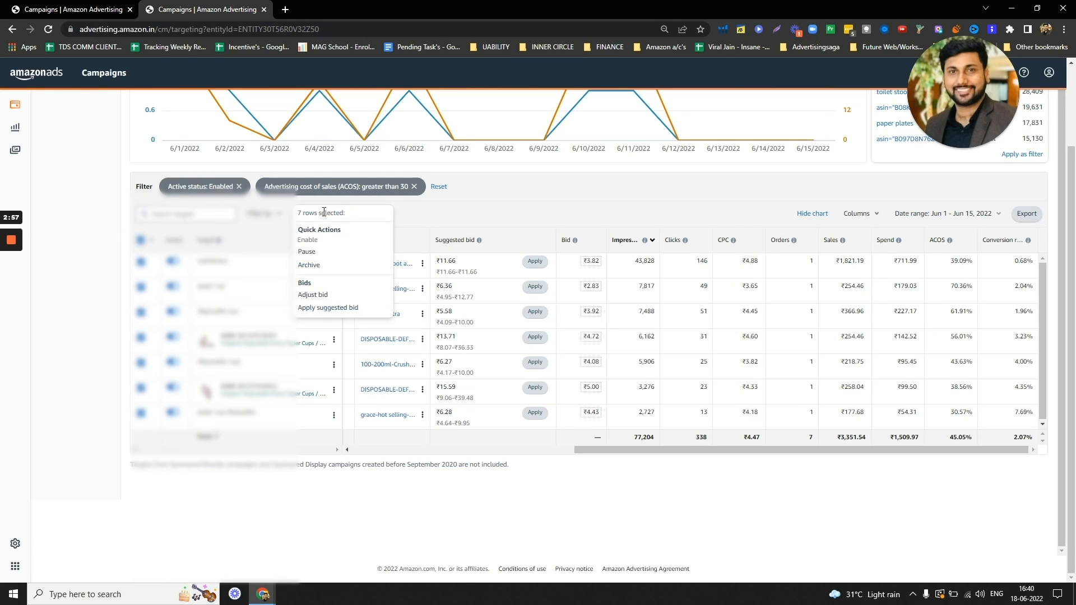
left_click(312, 295)
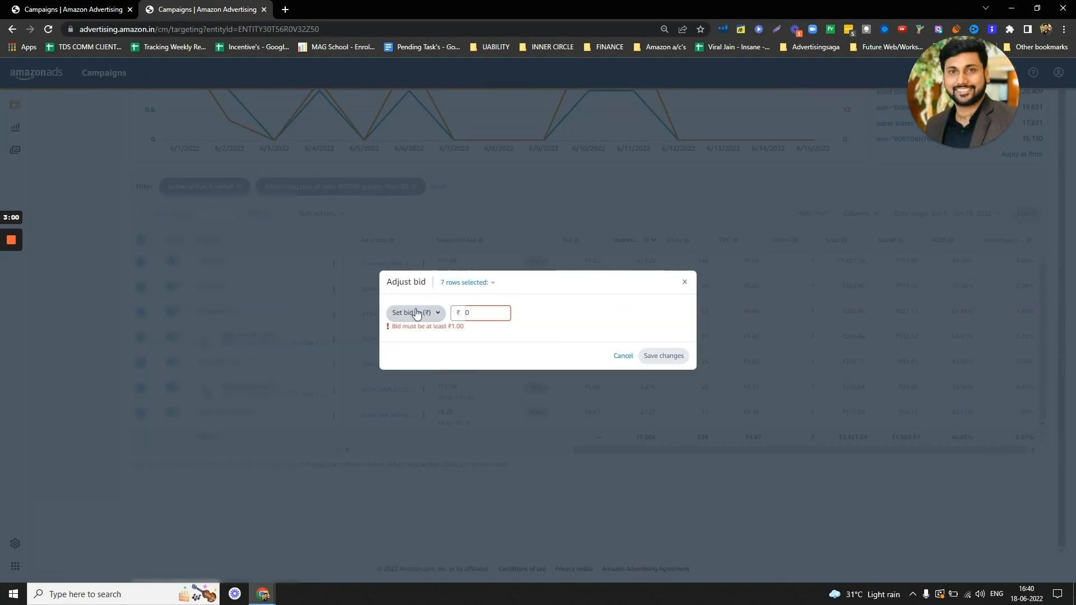
left_click(416, 312)
left_click(429, 348)
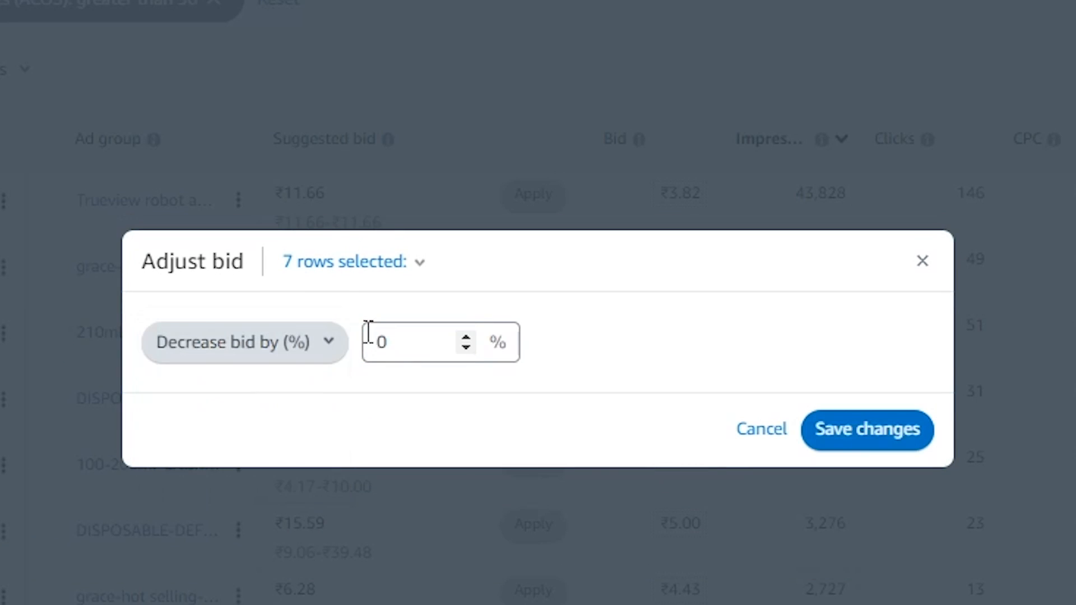
left_click(383, 340)
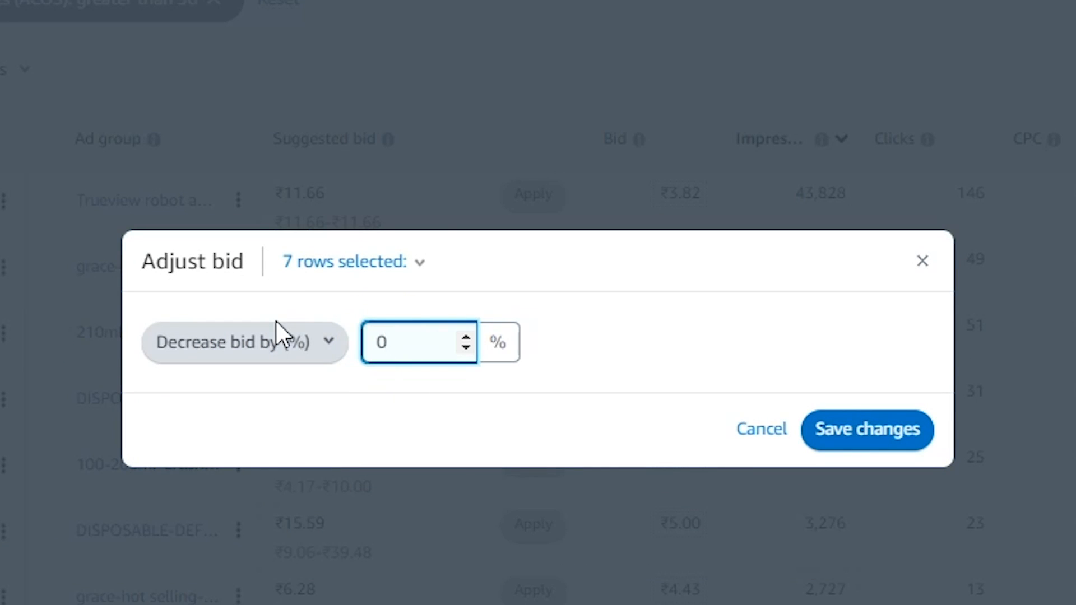
type("15")
double_click(380, 345)
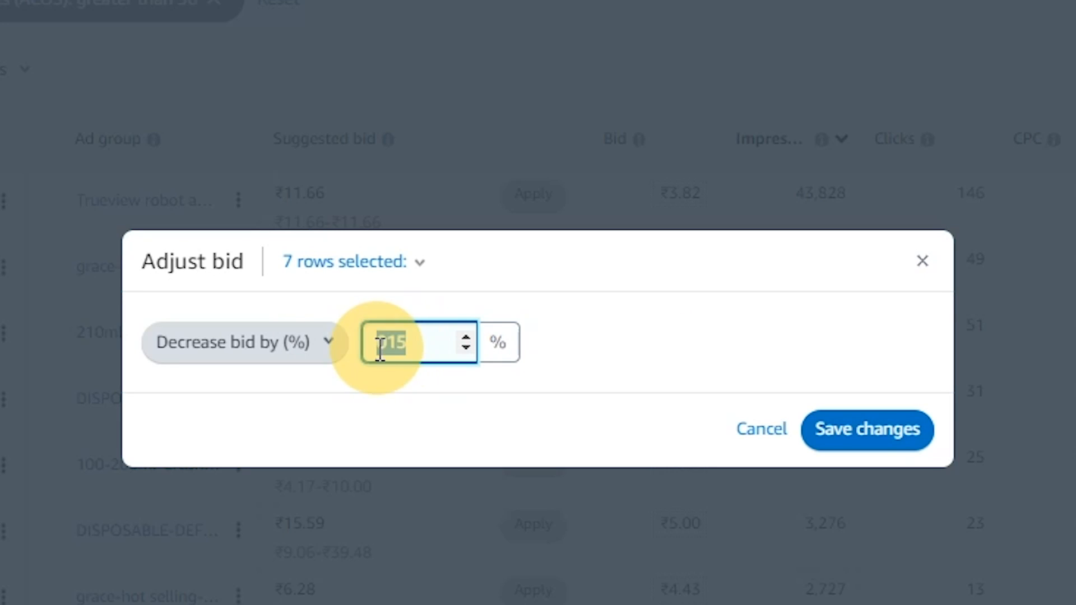
left_click(923, 261)
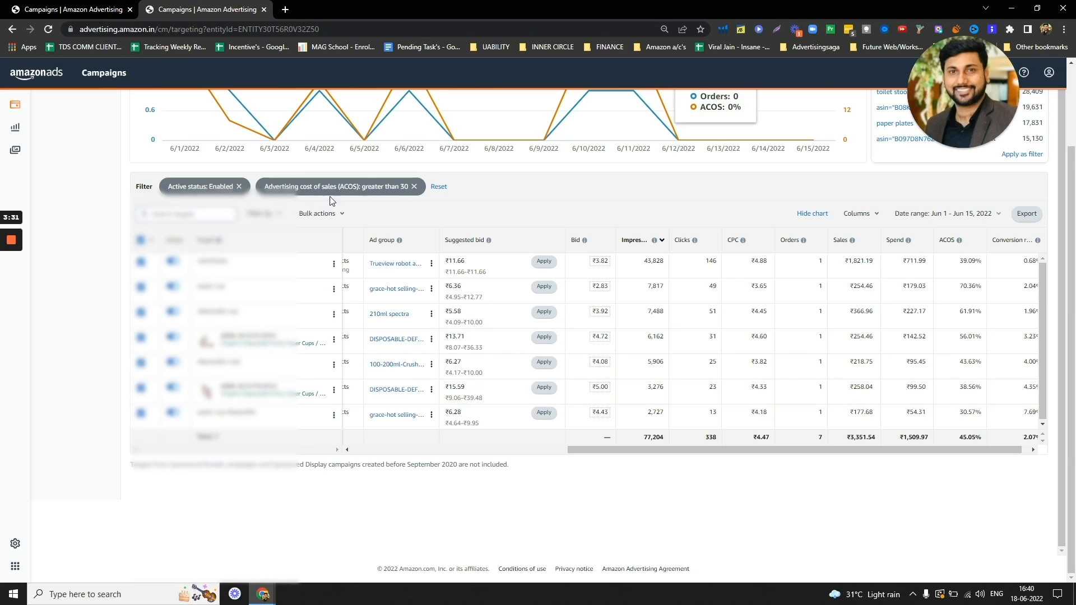
Reopen the bid adjustment for the selected targets, choose Decrease bid by (%), and close it without saving
left_click(265, 213)
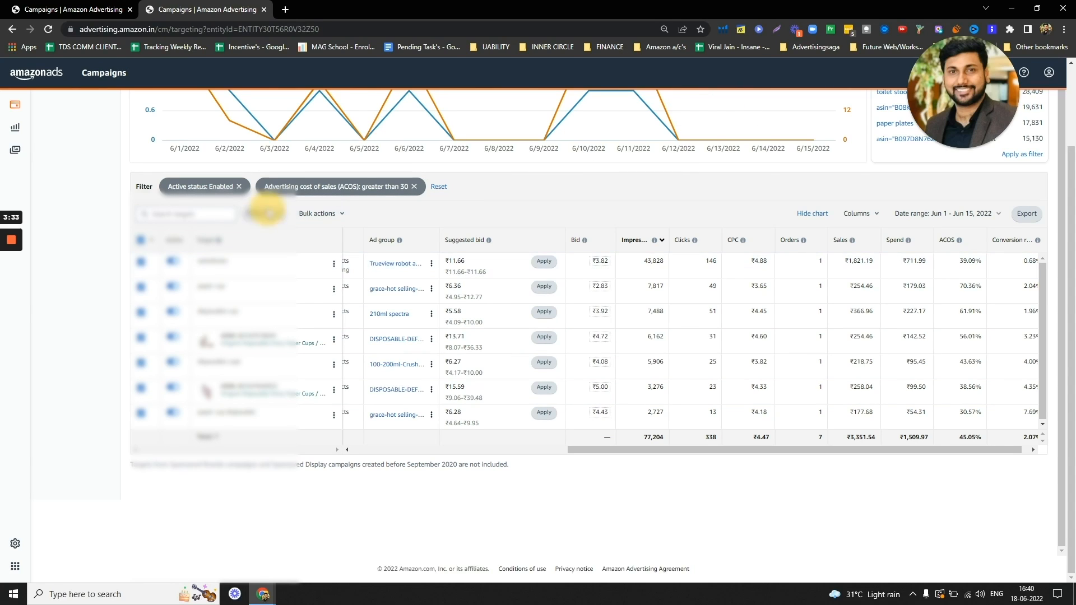
left_click(424, 205)
left_click(326, 212)
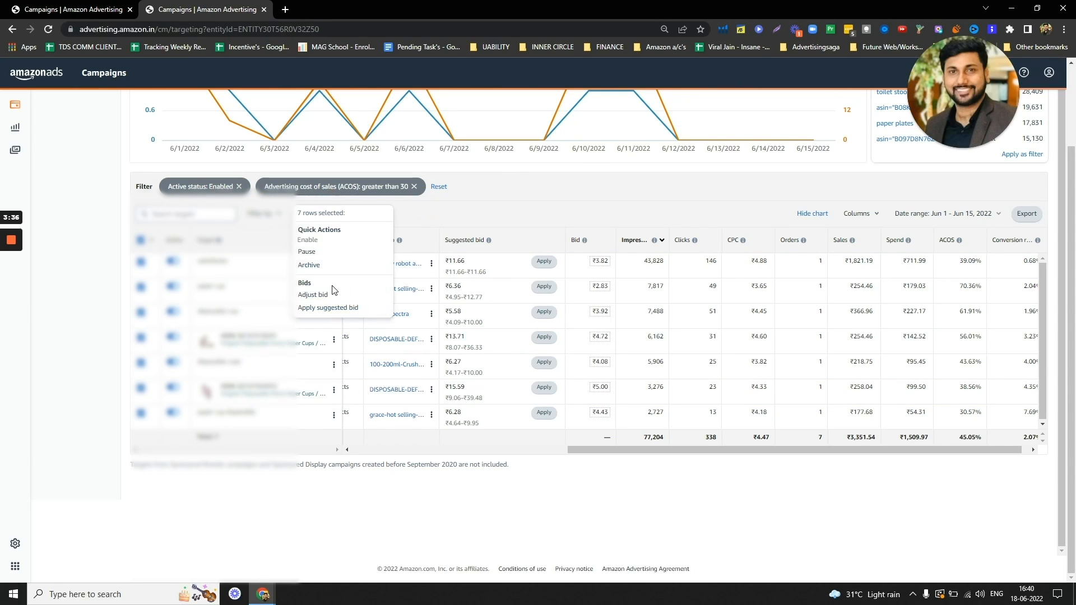
left_click(322, 292)
left_click(247, 278)
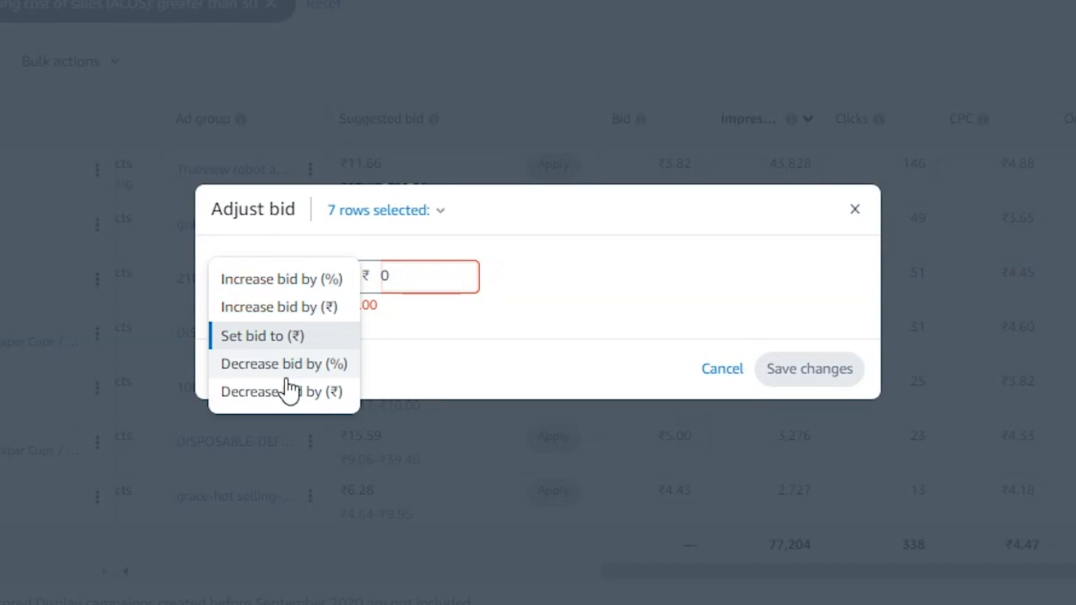
left_click(287, 366)
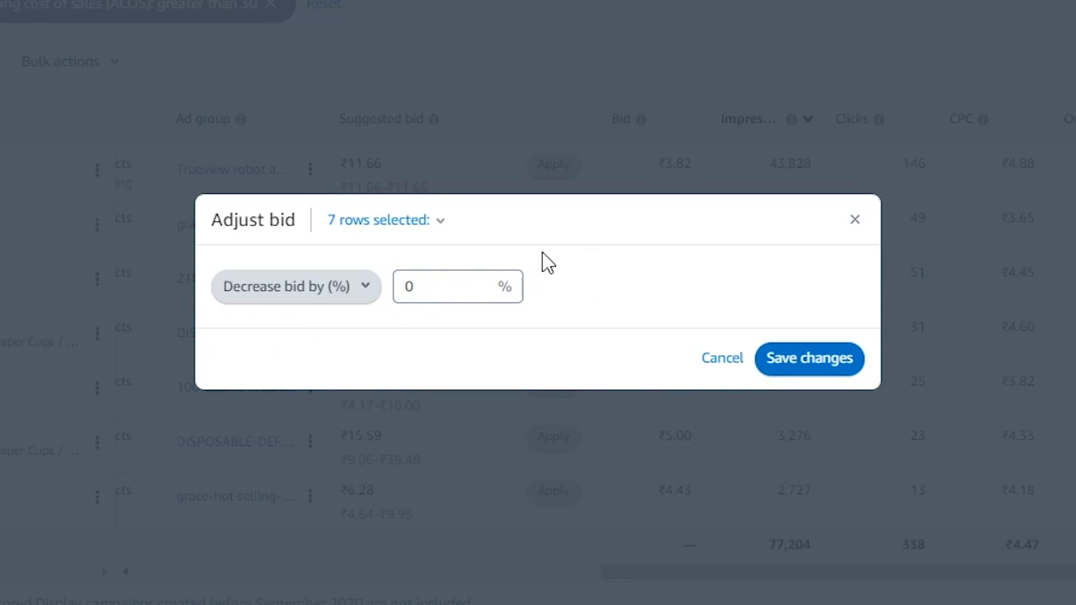
double_click(399, 292)
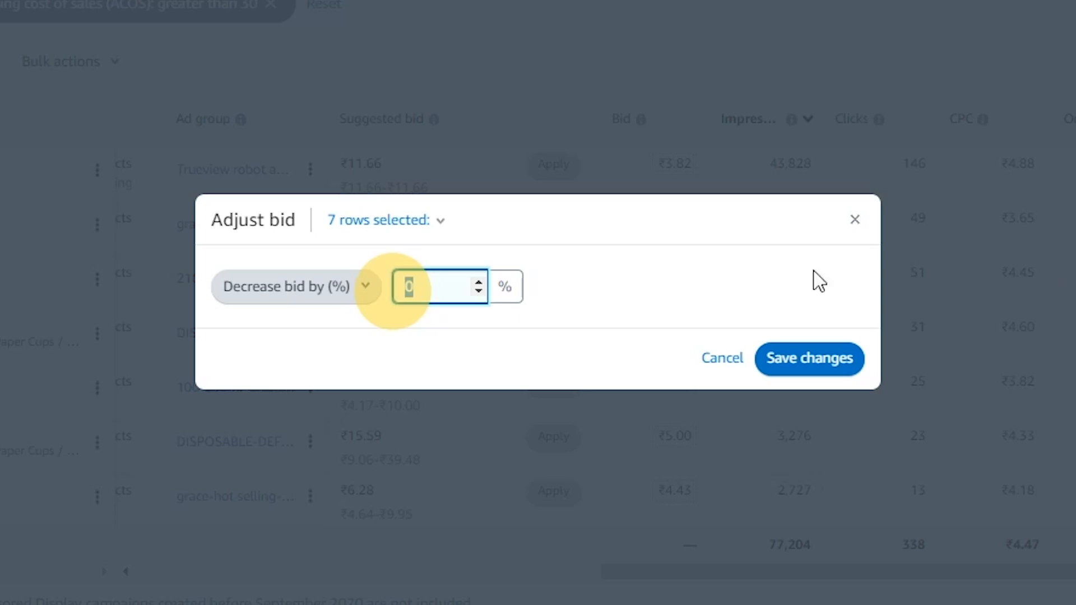
left_click(855, 219)
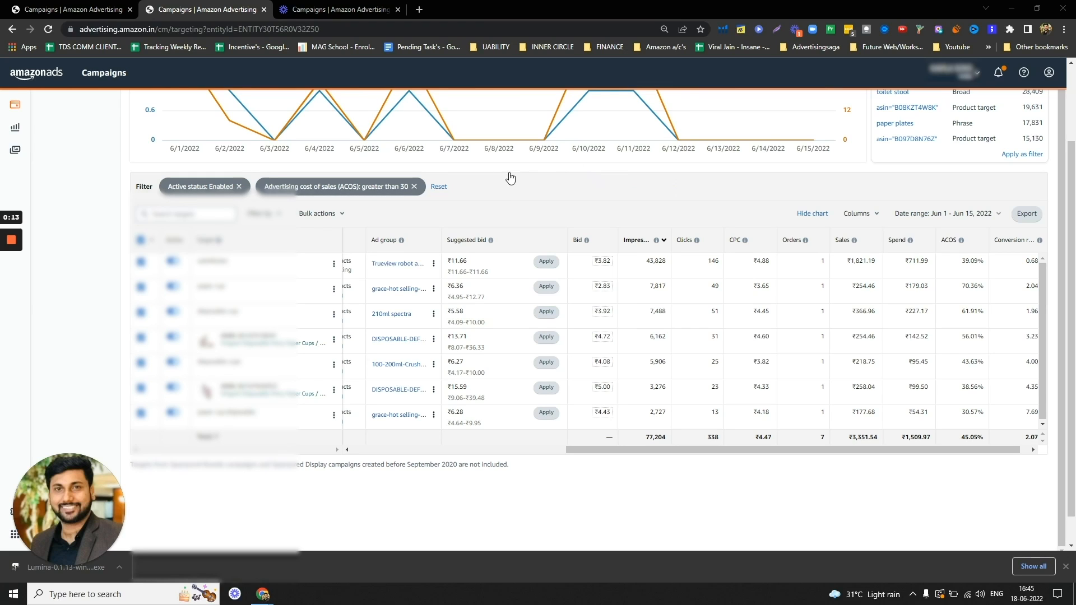
left_click(301, 187)
scroll(322, 208, "up", 1)
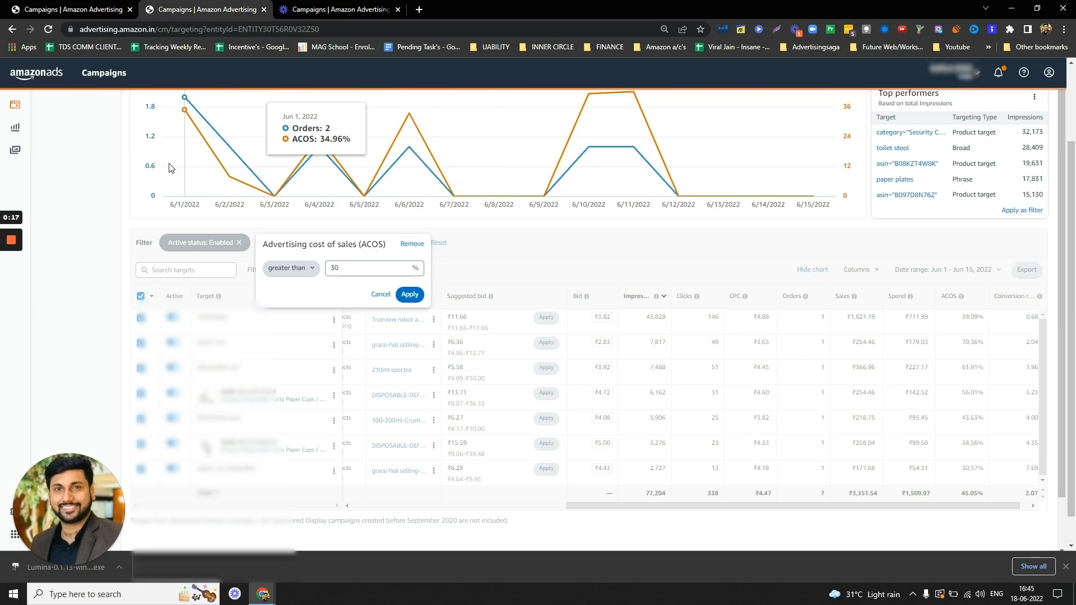
scroll(135, 202, "up", 2)
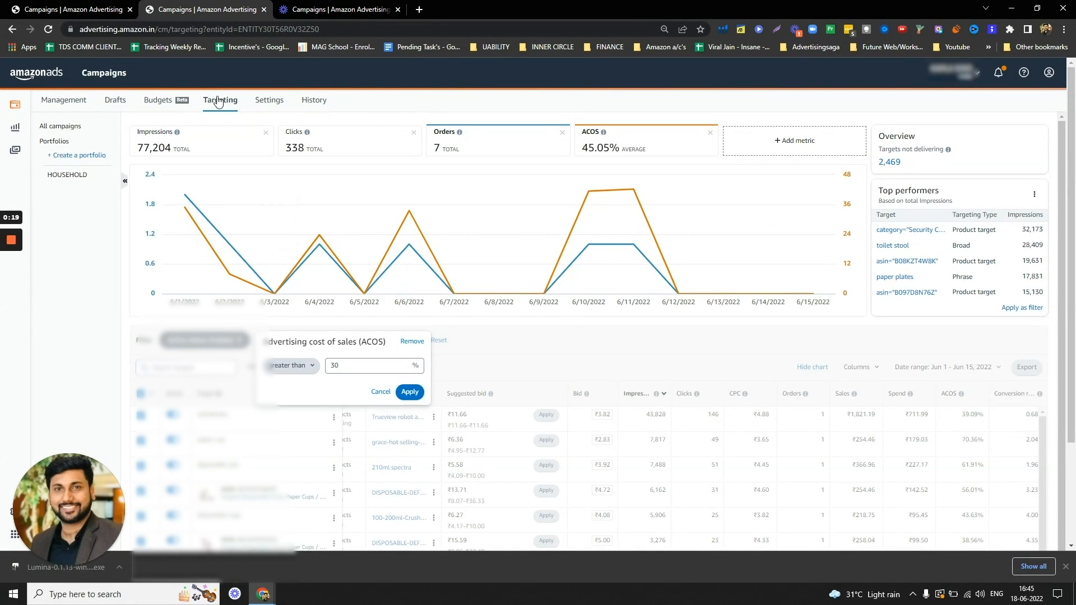
scroll(276, 292, "down", 1)
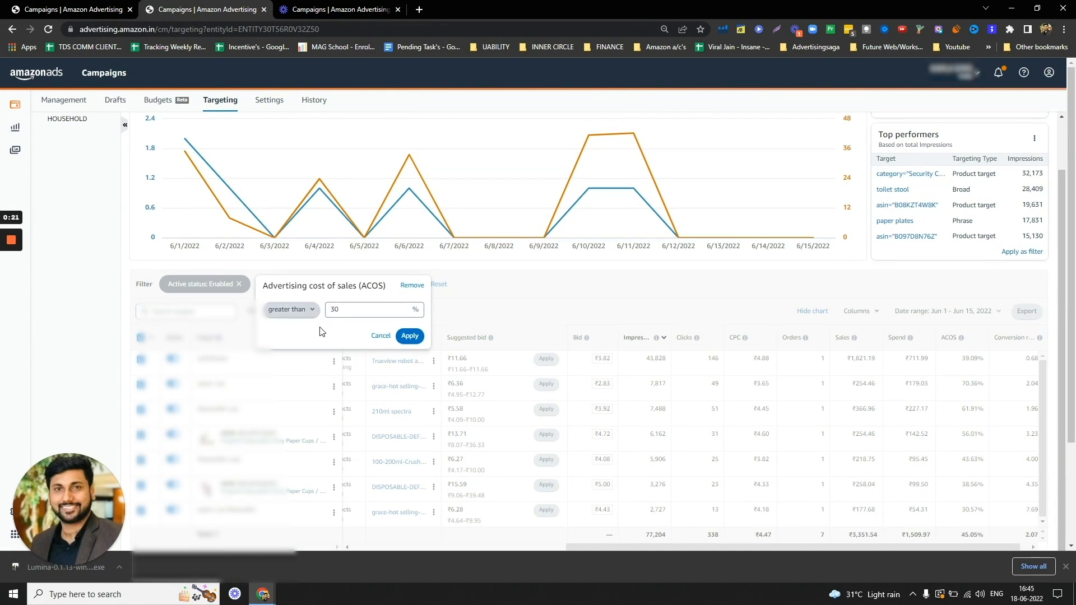
left_click(409, 336)
left_click(263, 312)
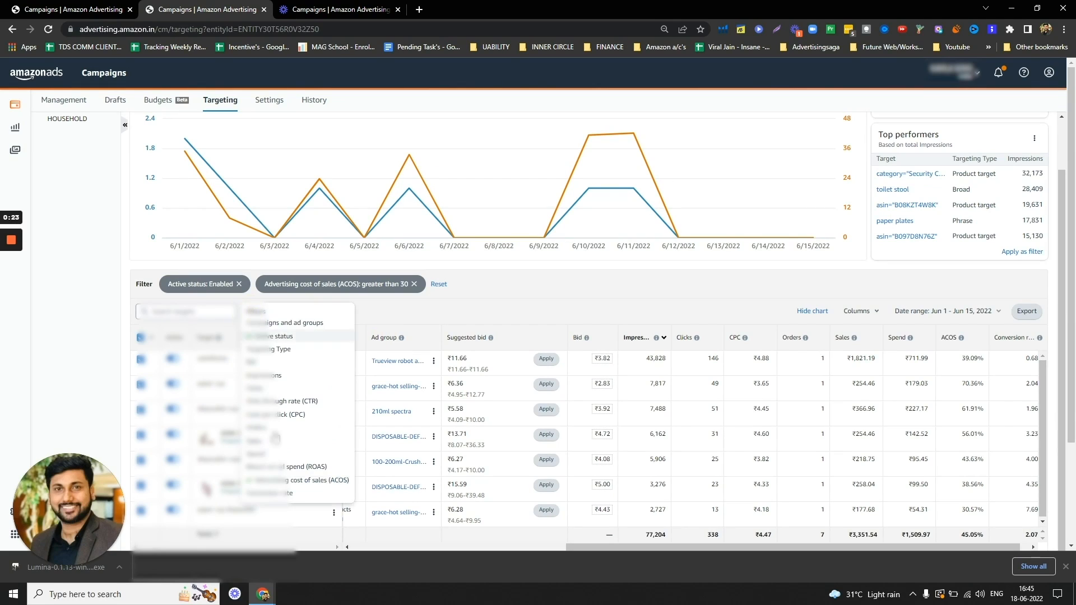
Change the advertising cost of sales (ACOS) filter to less than 30% and apply it
left_click(379, 285)
left_click(288, 318)
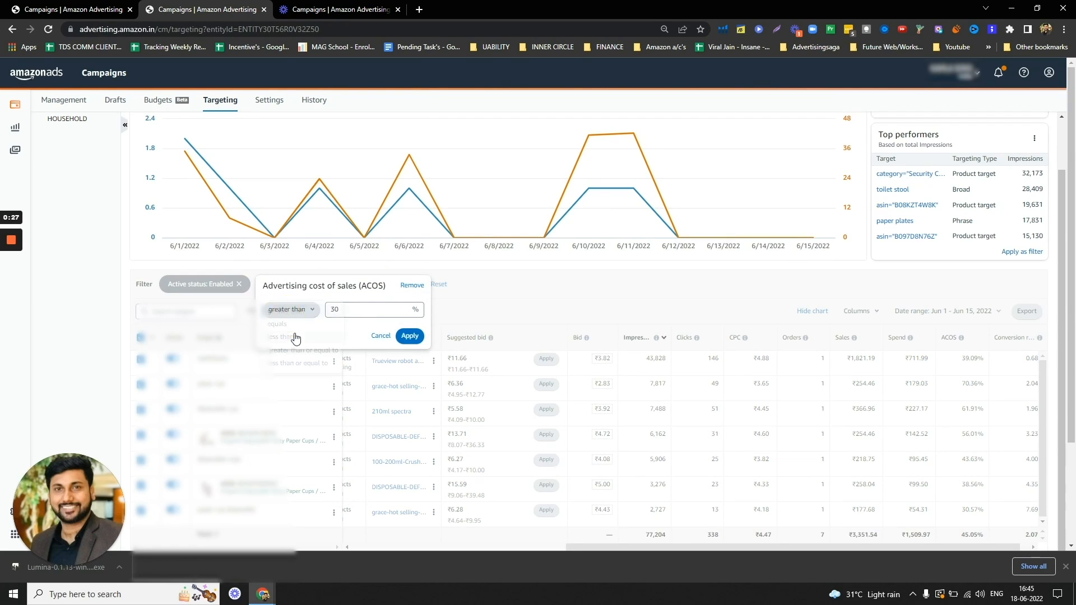
left_click(291, 339)
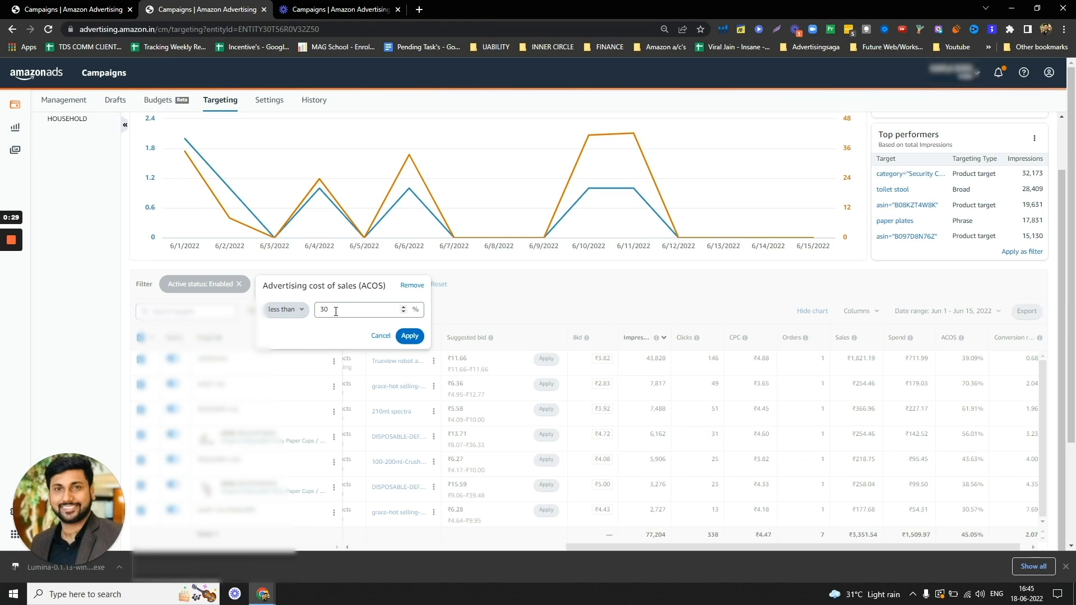
left_click_drag(335, 311, 321, 310)
left_click(410, 335)
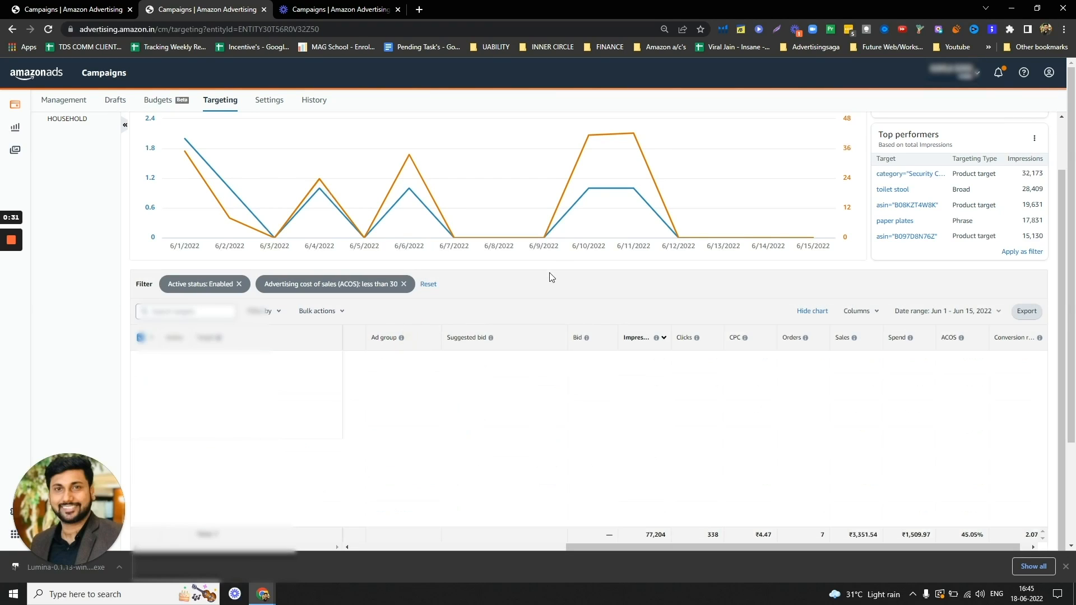
Examine the ACOS, sales and spend of individual targets in the list filtered by low ACOS
scroll(552, 255, "down", 2)
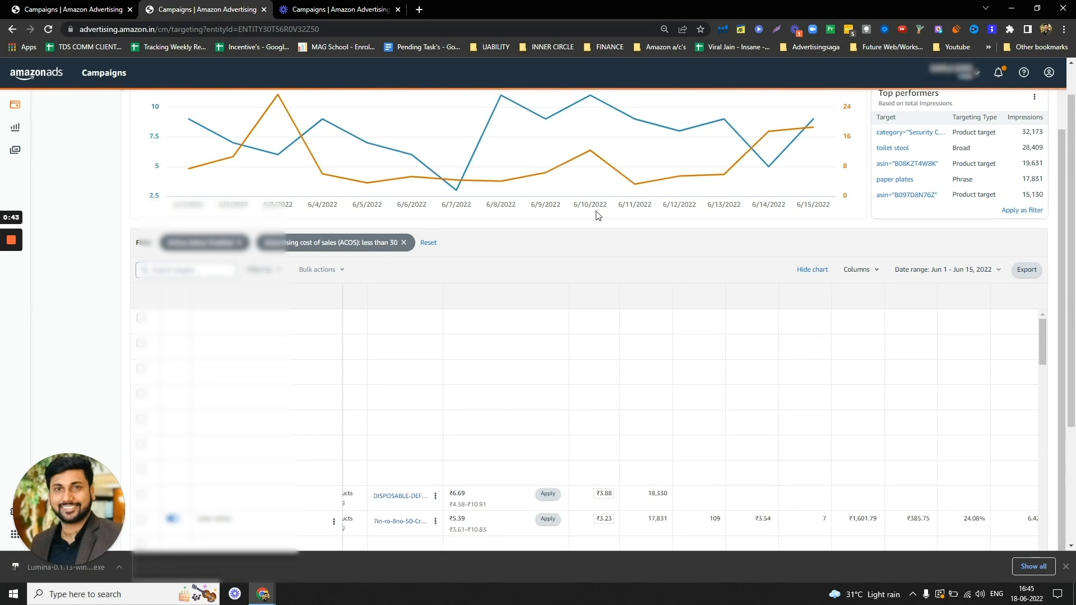
scroll(600, 213, "down", 2)
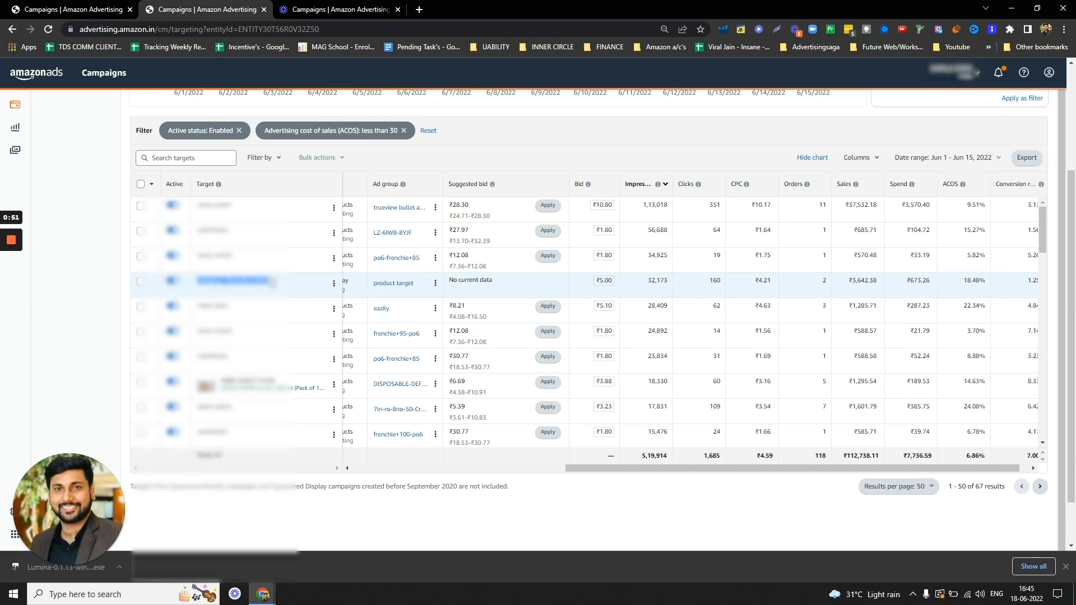
double_click(974, 281)
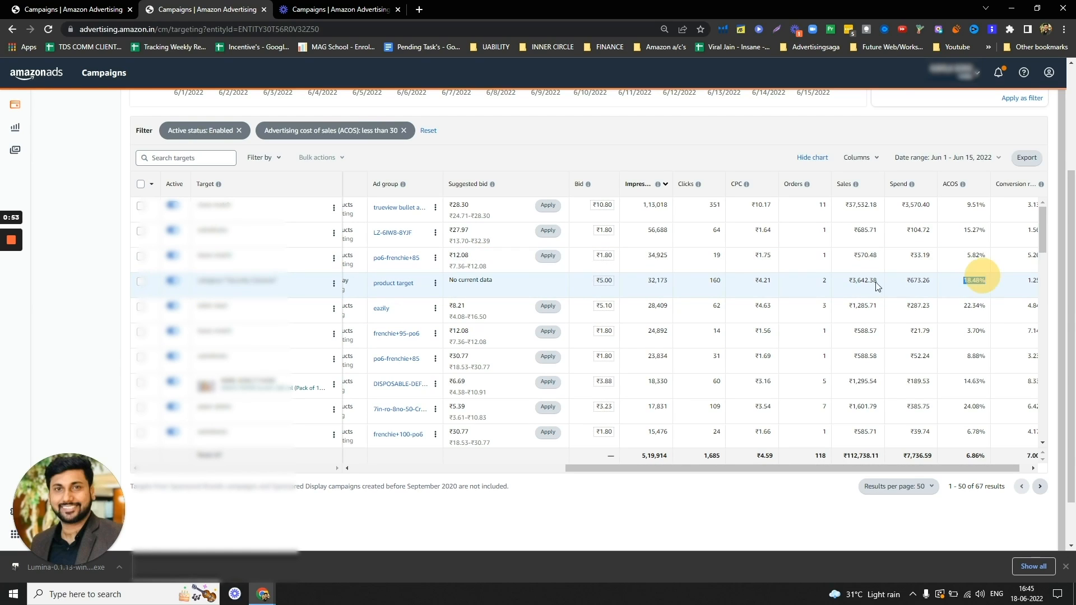
left_click_drag(196, 408, 224, 408)
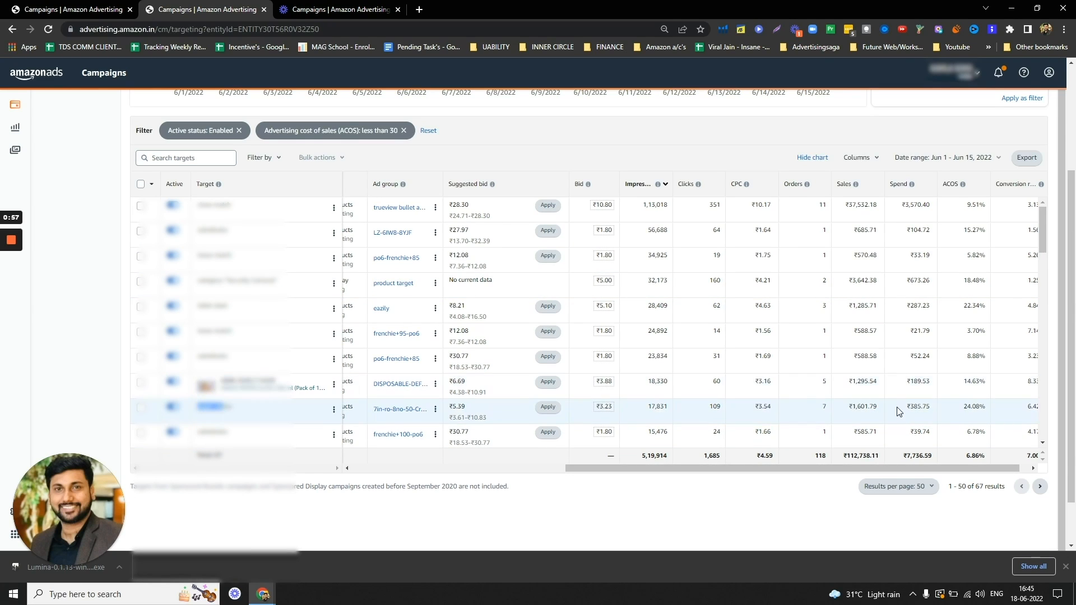
double_click(825, 407)
left_click(69, 324)
Add a filter for targets with orders greater than 2
left_click(260, 160)
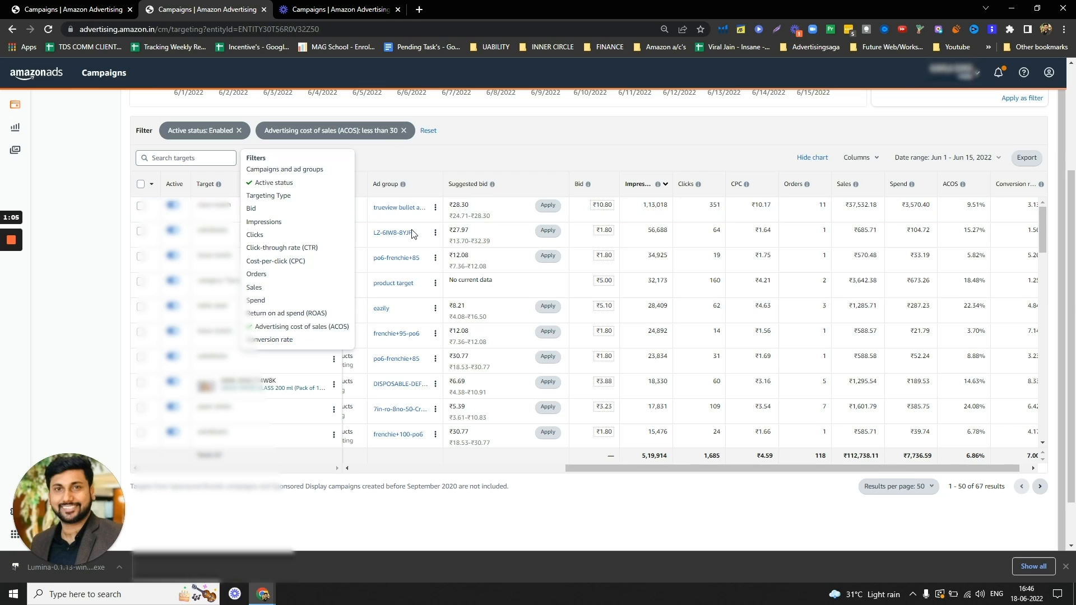
left_click(481, 147)
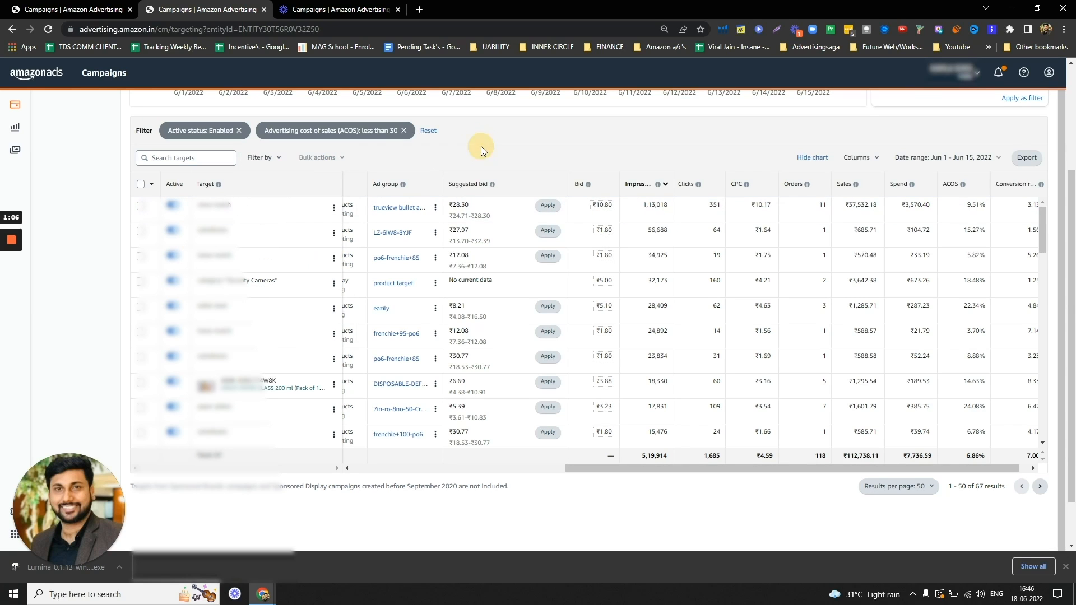
left_click(280, 161)
left_click(276, 277)
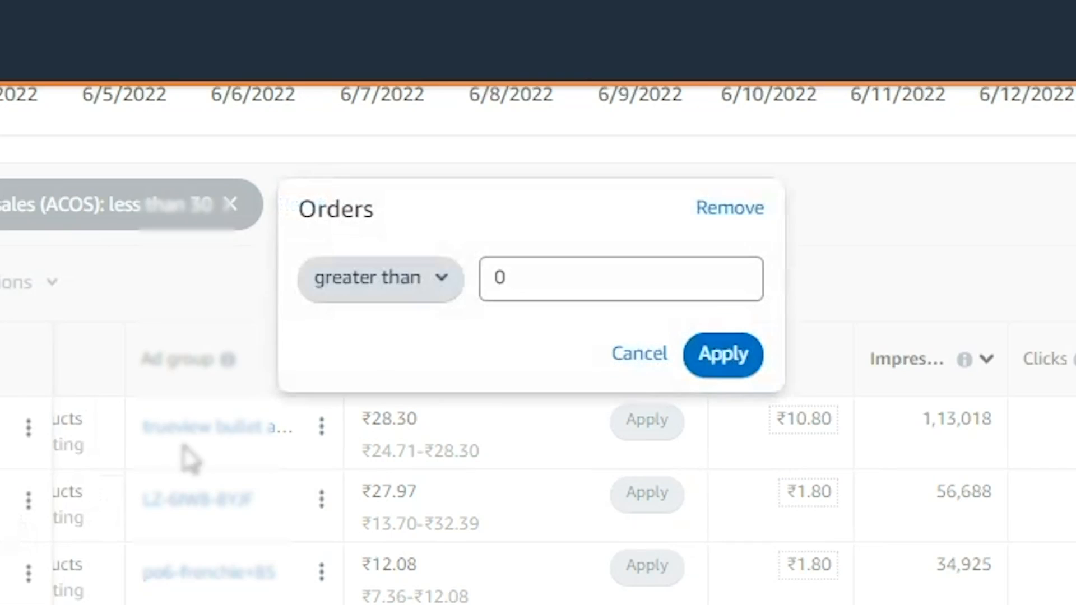
double_click(475, 283)
type("2")
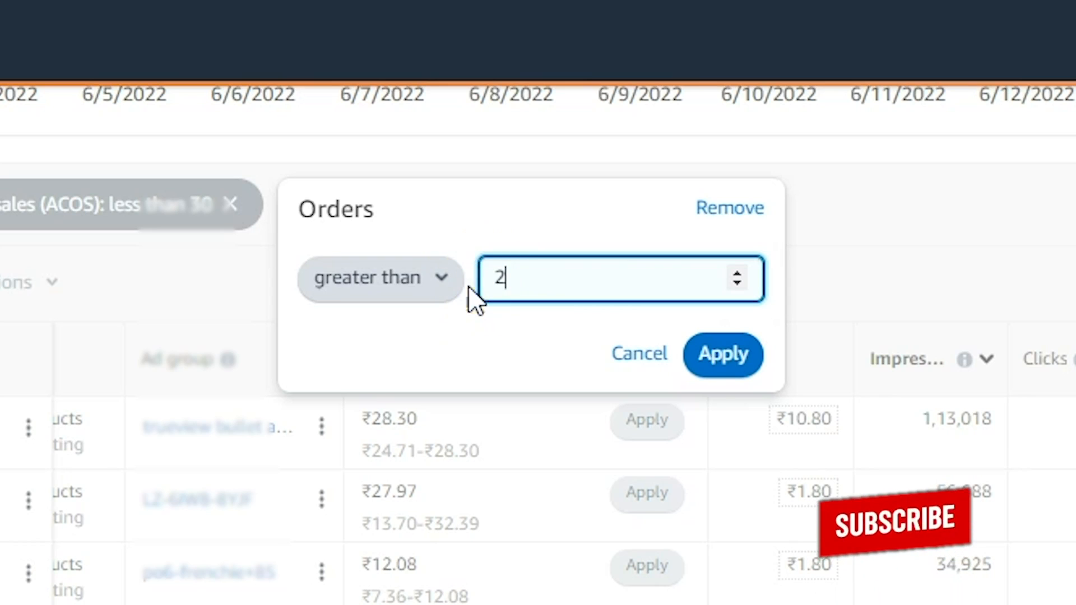
left_click(723, 359)
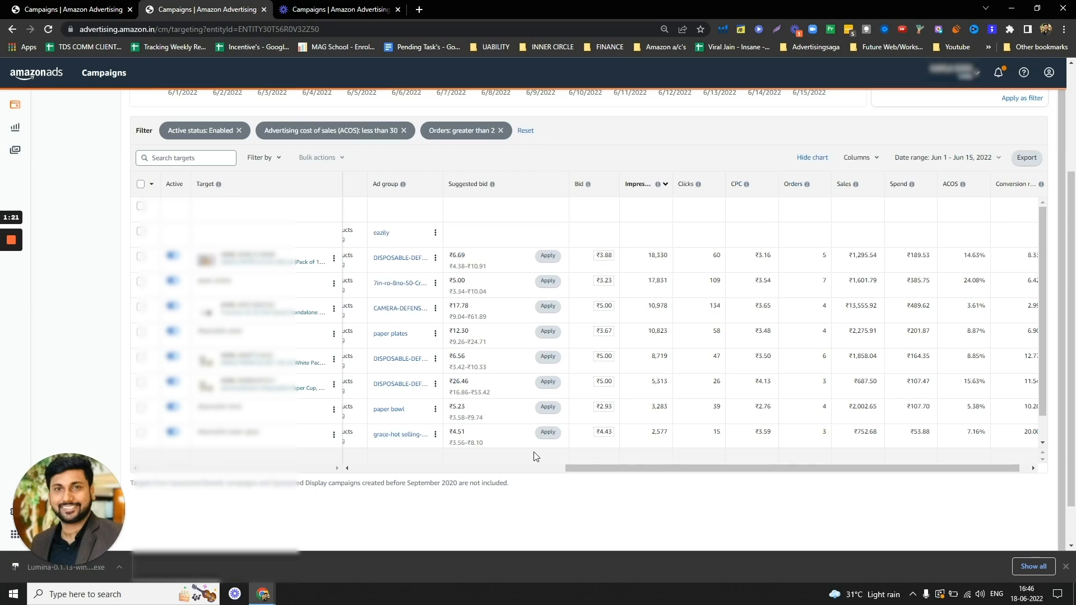
Select all the filtered targets and try a bulk bid increase of 15%, closing the adjustment without saving
left_click(142, 185)
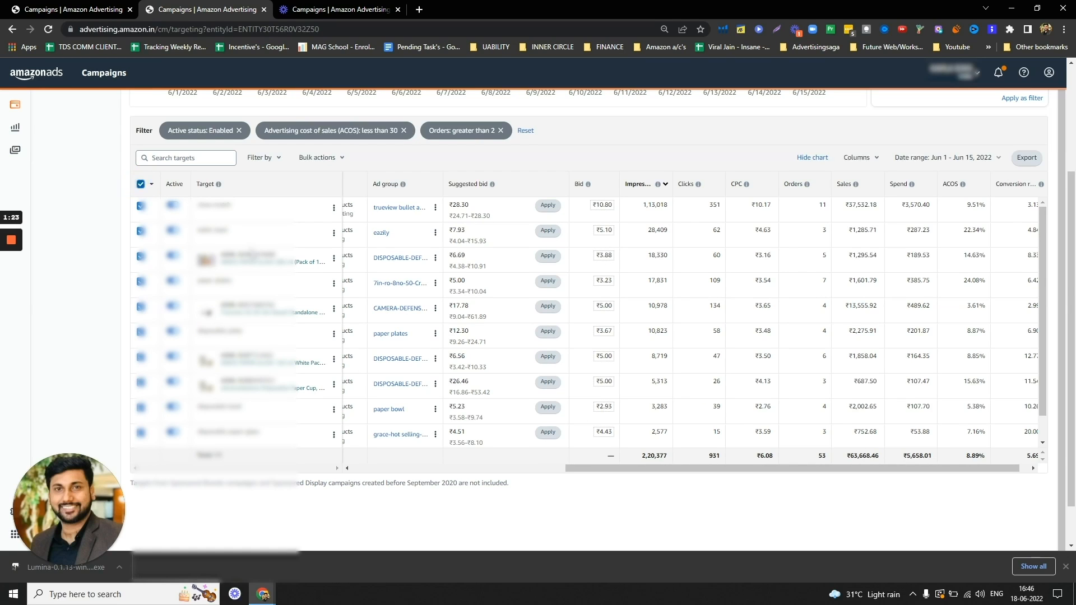
scroll(413, 321, "down", 1)
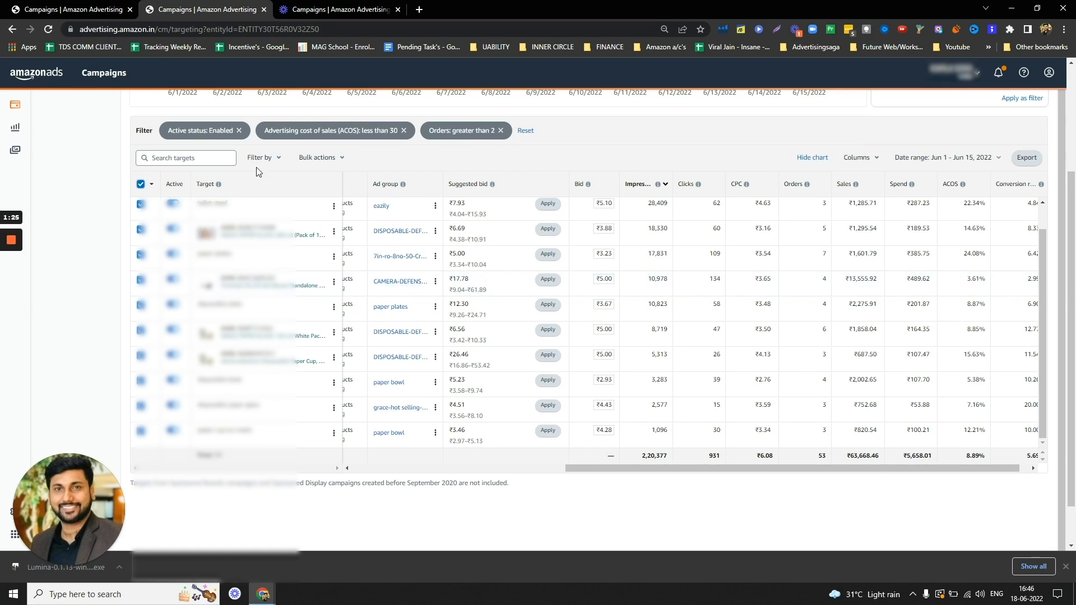
left_click(317, 158)
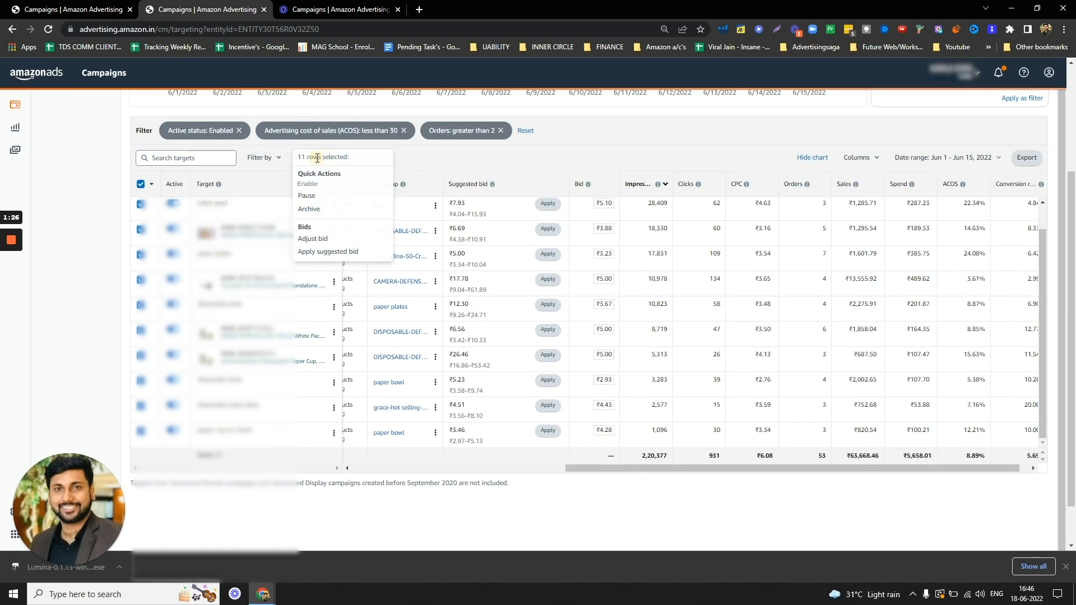
left_click(323, 240)
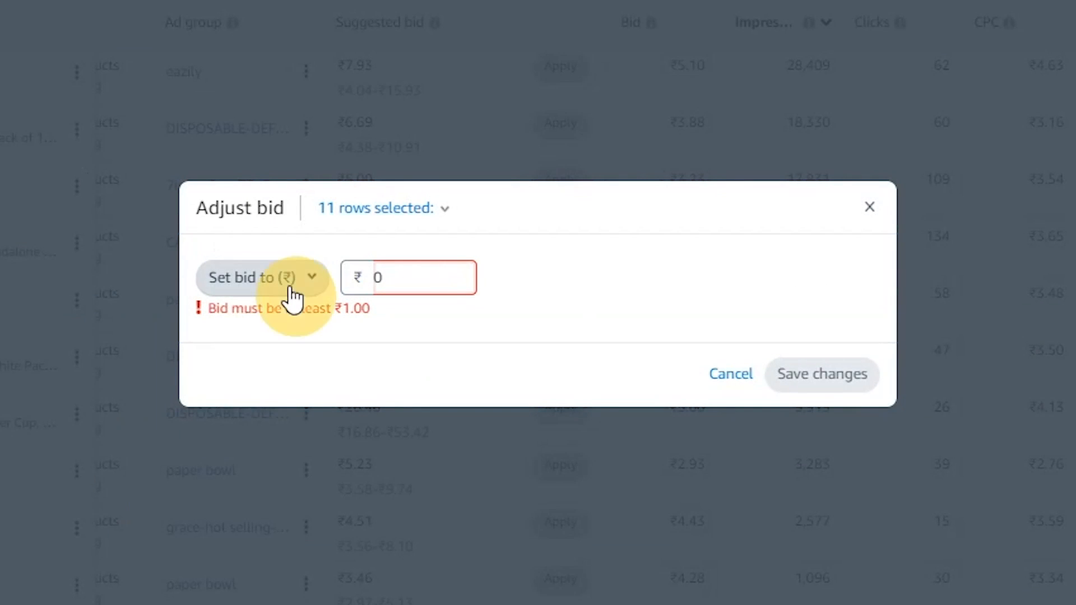
left_click(294, 292)
left_click(280, 279)
left_click(395, 283)
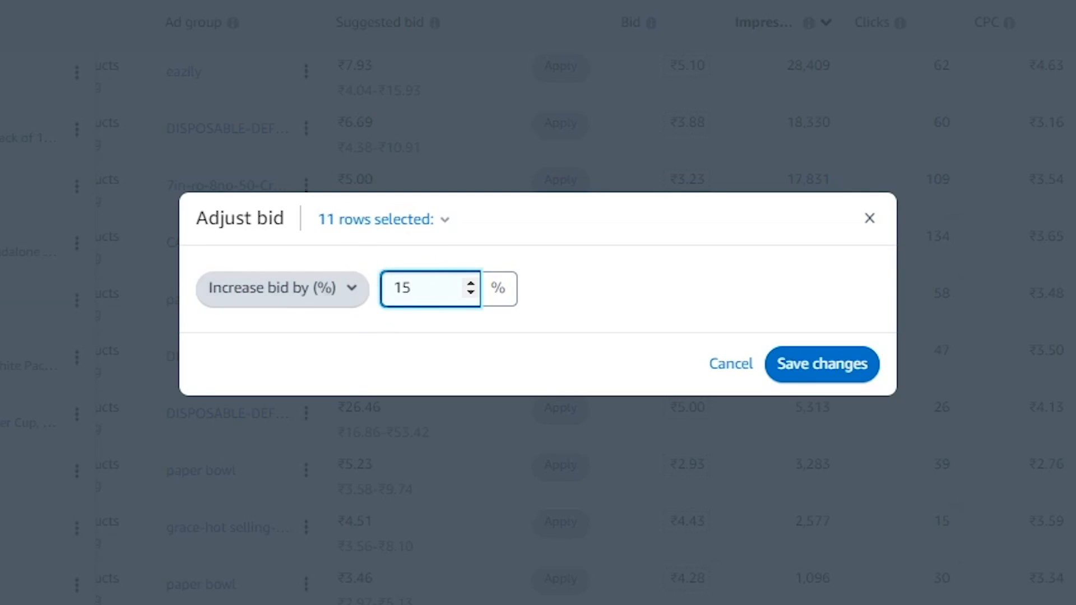
left_click(870, 218)
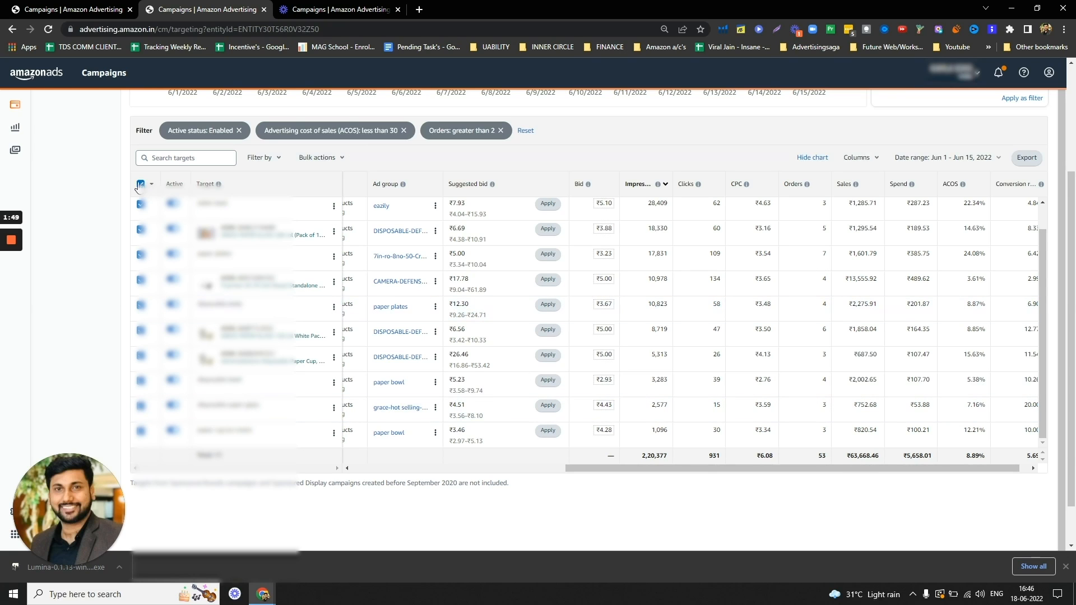
Reopen the bid adjustment for the selected targets and choose Increase bid by (%)
left_click(325, 158)
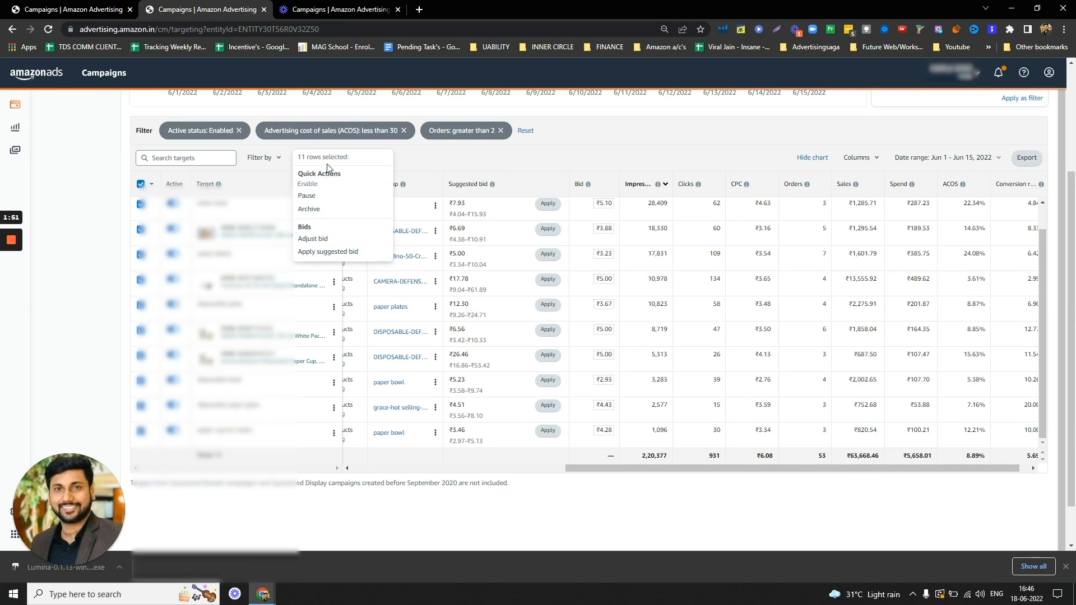
left_click(320, 239)
left_click(437, 298)
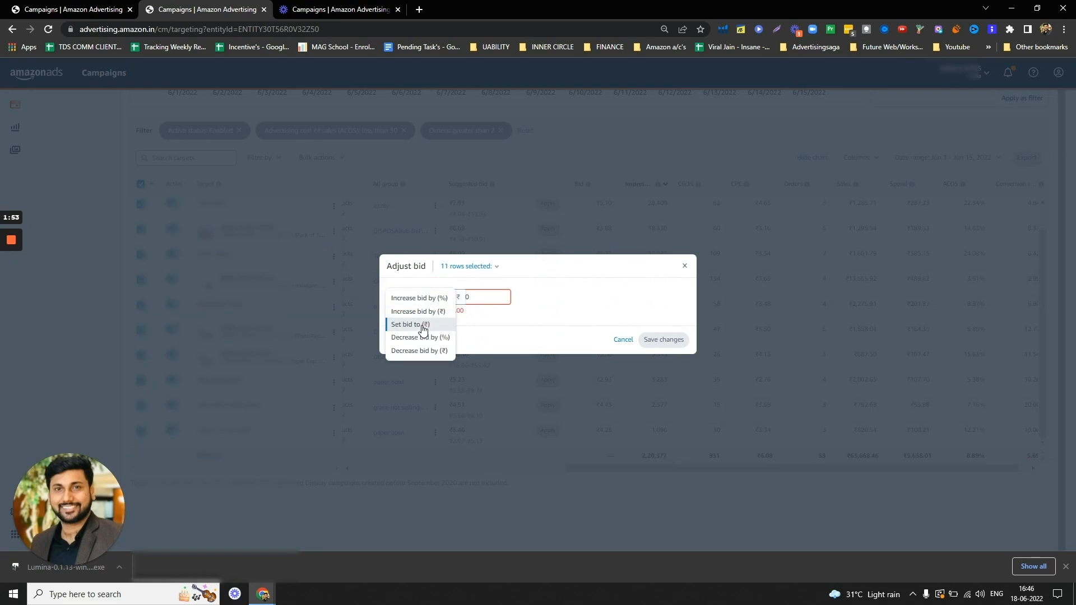
left_click(428, 297)
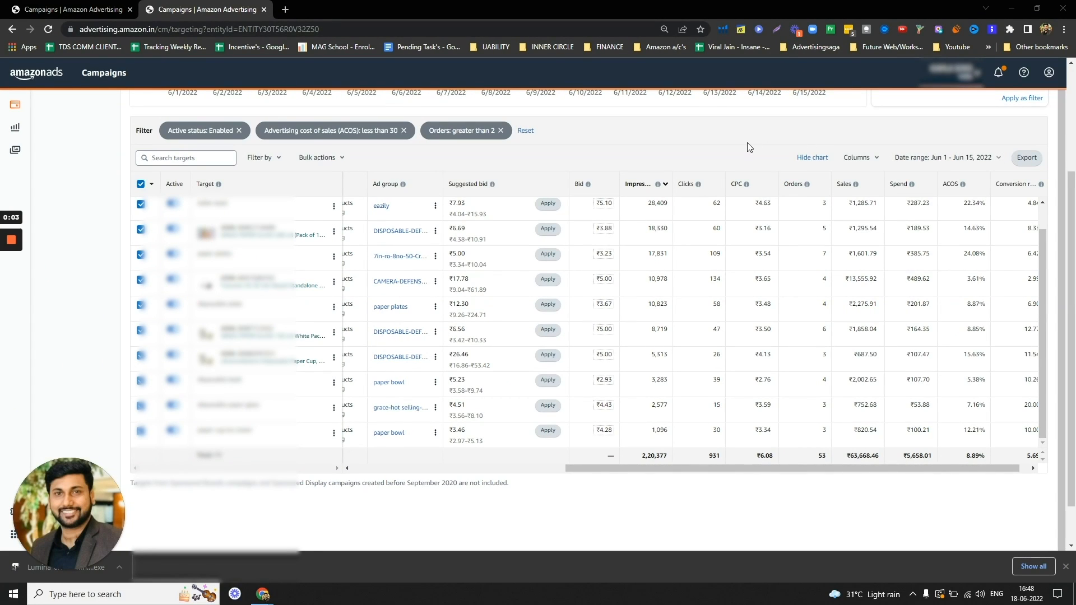
Remove the Orders and ACOS filters, keeping only the Active status: Enabled filter
left_click(499, 132)
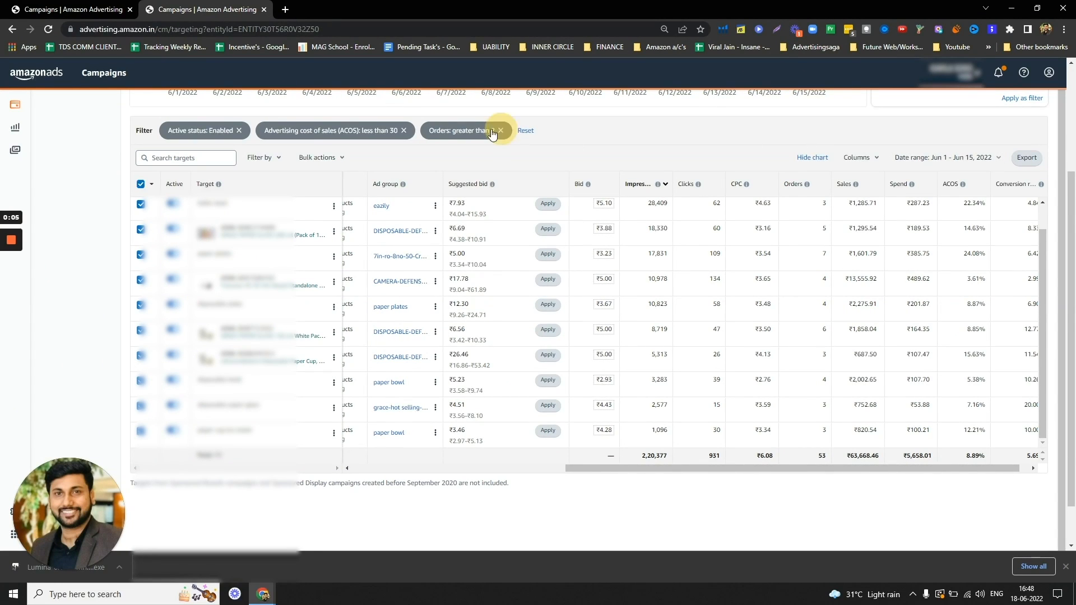
left_click(403, 131)
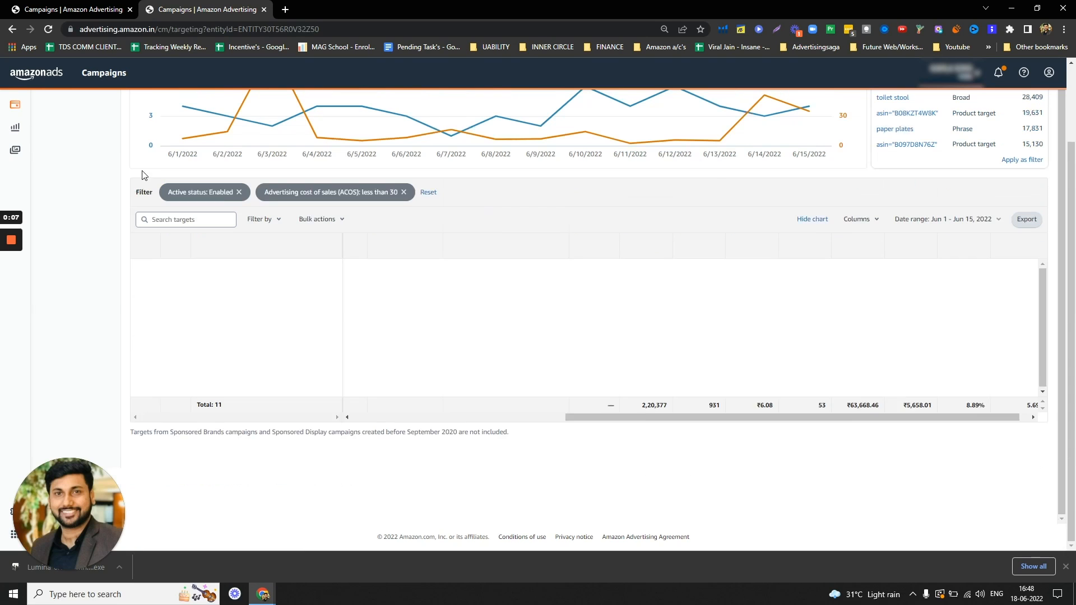
scroll(79, 185, "up", 3)
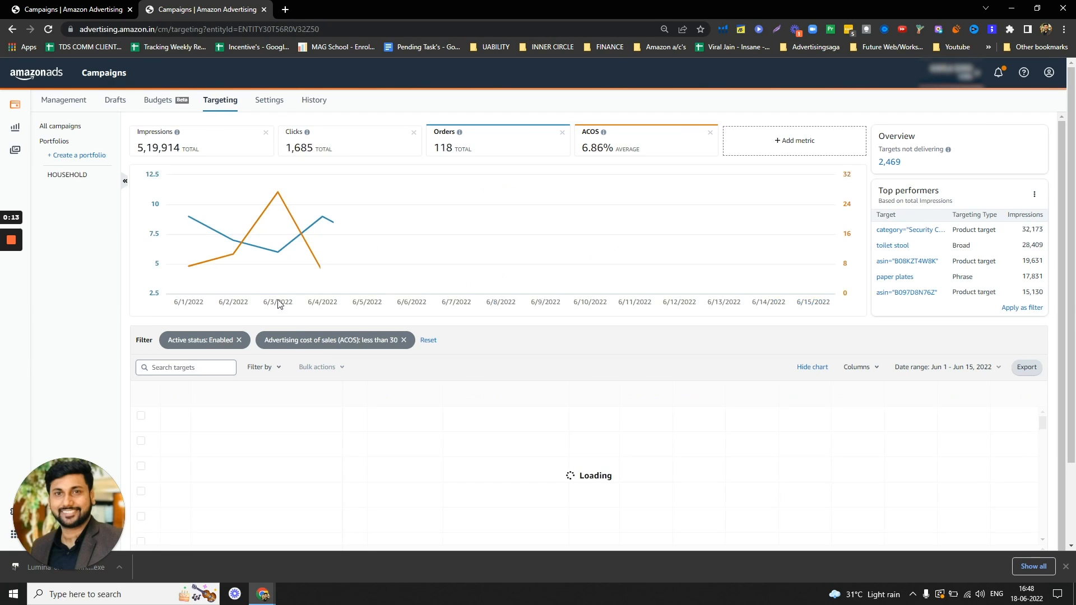
scroll(300, 341, "down", 1)
scroll(336, 330, "down", 1)
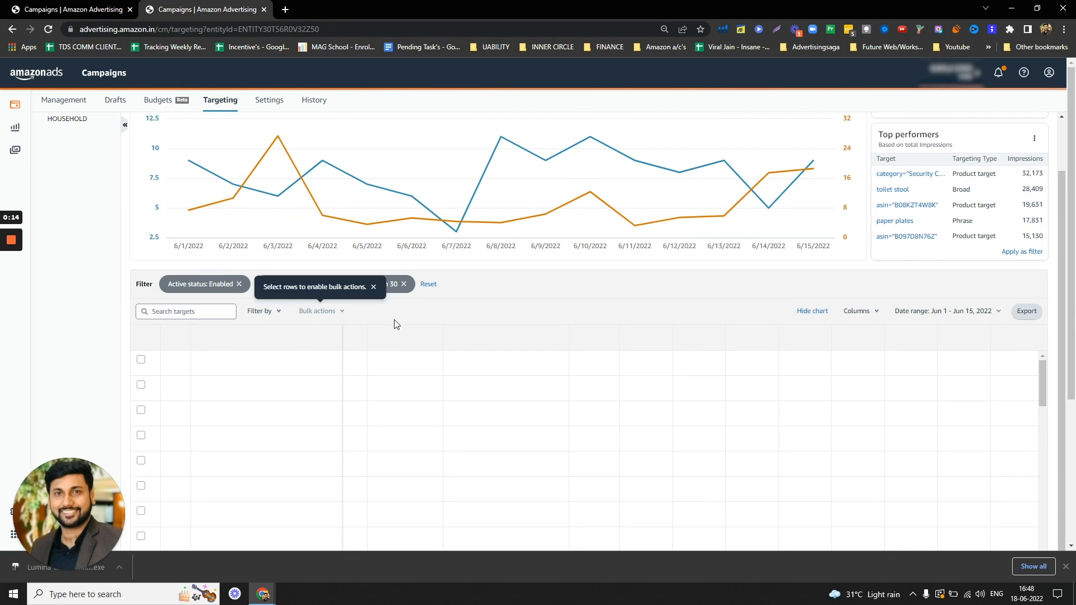
left_click(403, 284)
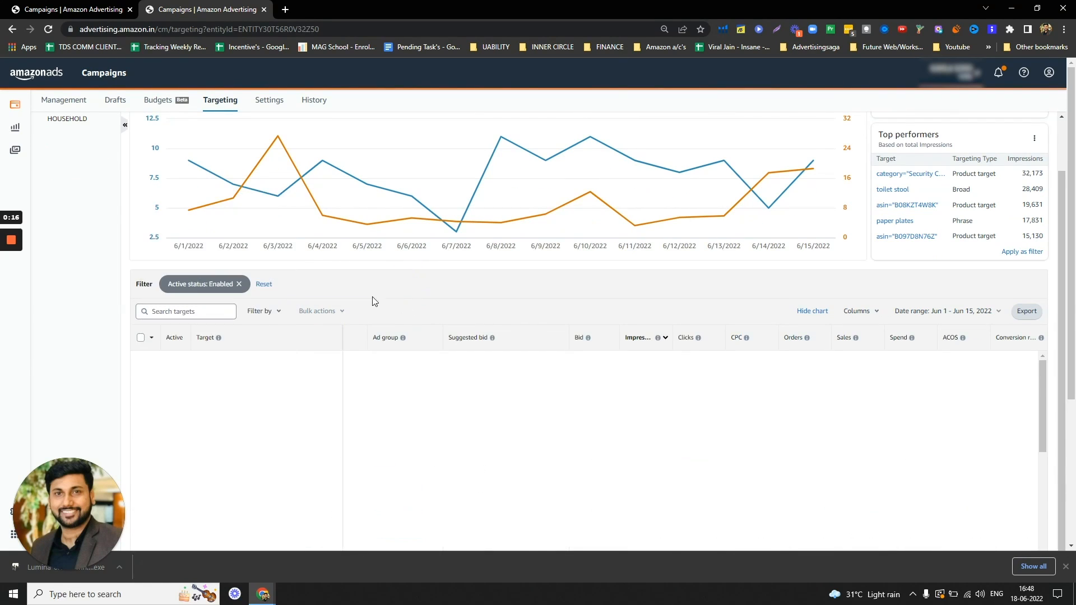
Add a filter for targets with impressions less than 100 and close the browser's download bar
left_click(261, 311)
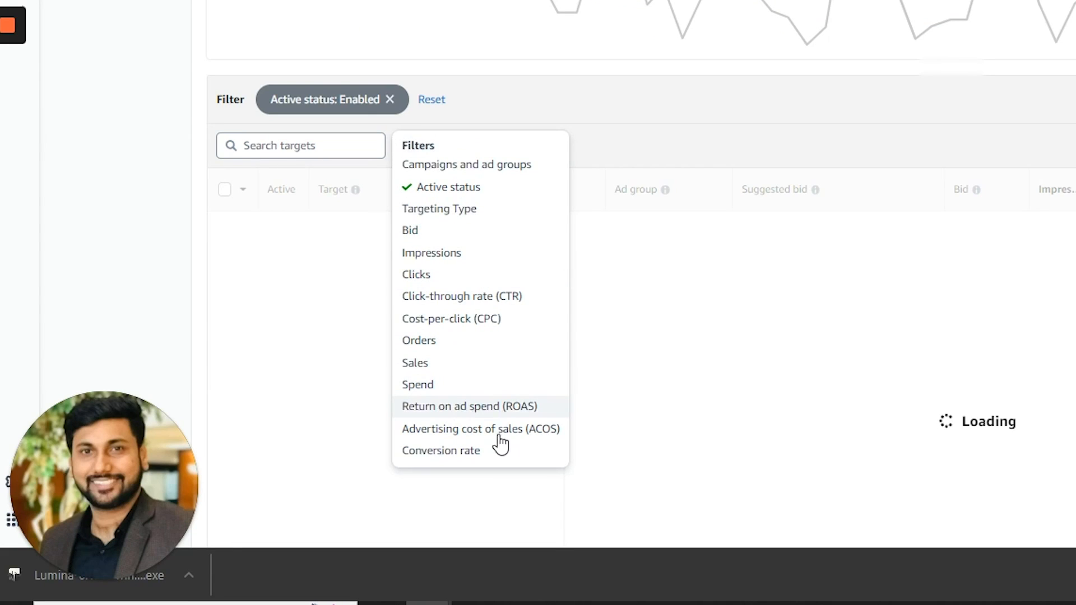
left_click(455, 256)
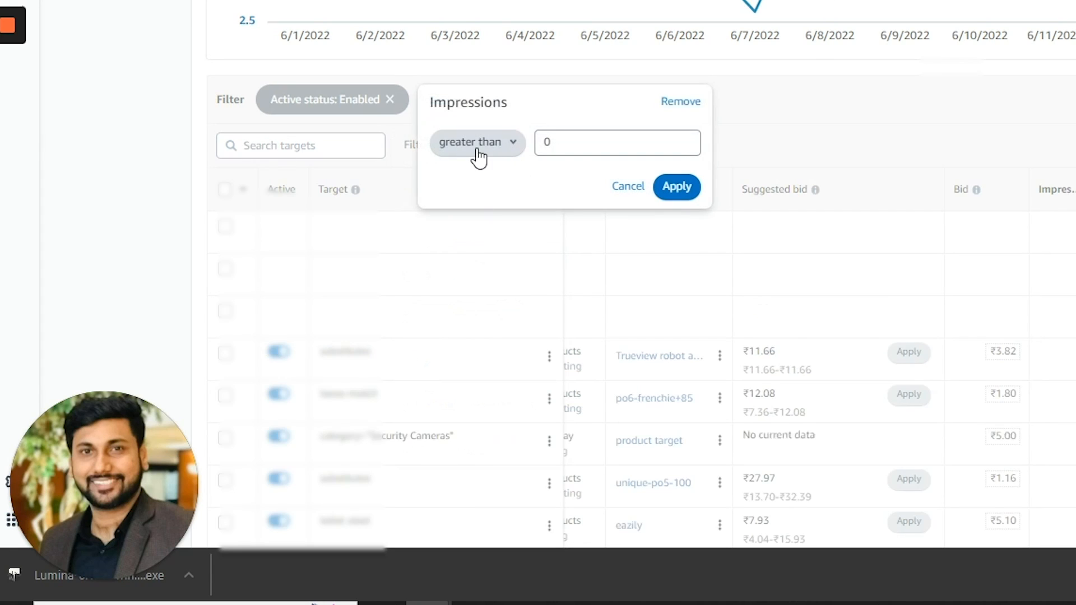
left_click(475, 149)
left_click(460, 189)
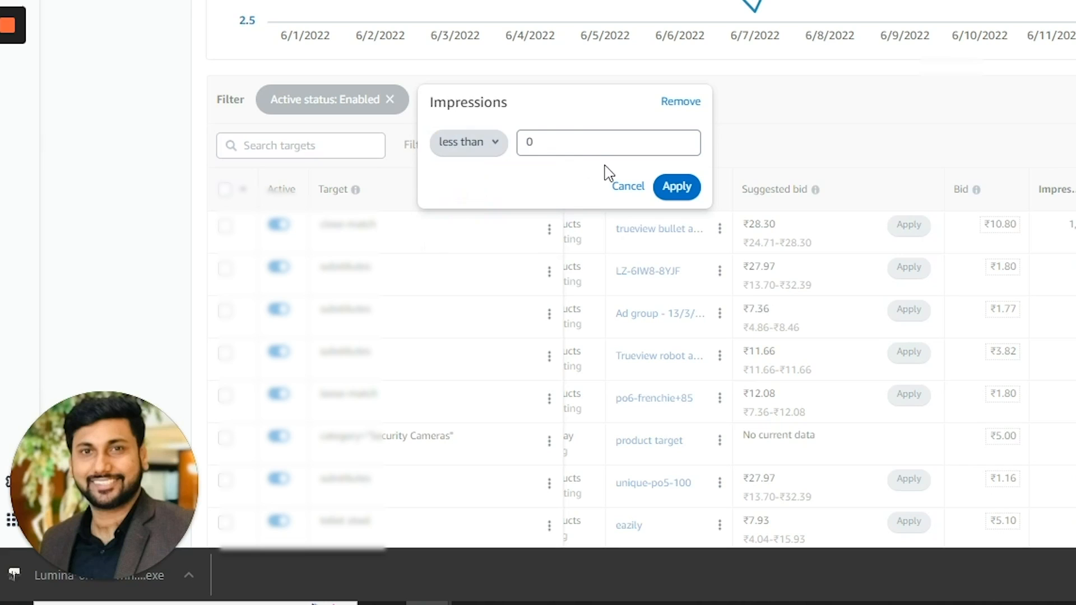
double_click(471, 102)
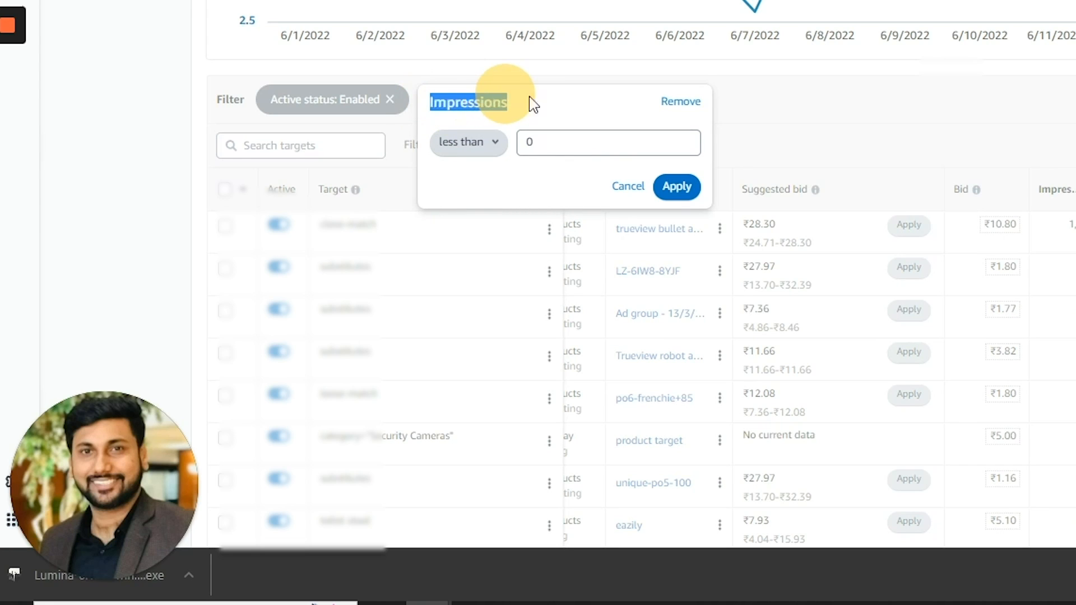
left_click(571, 144)
double_click(527, 141)
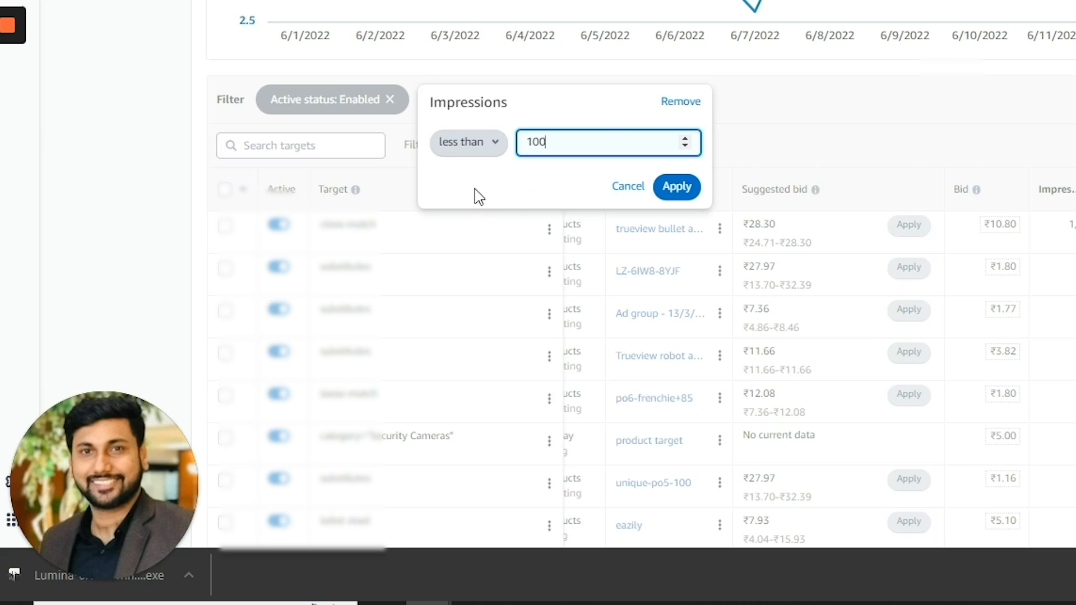
type("100")
left_click(676, 187)
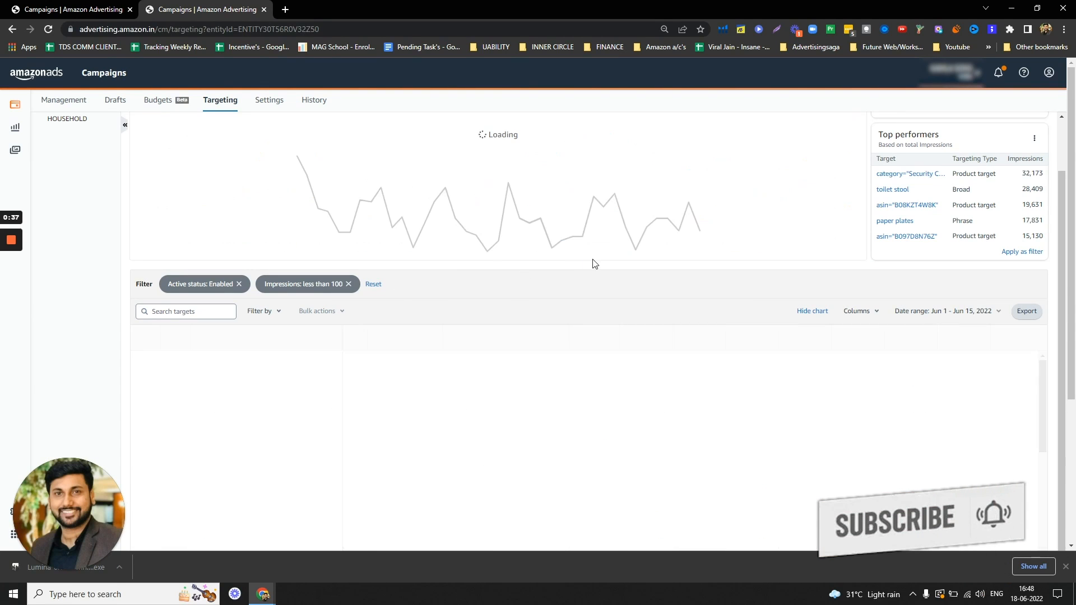
scroll(593, 264, "down", 1)
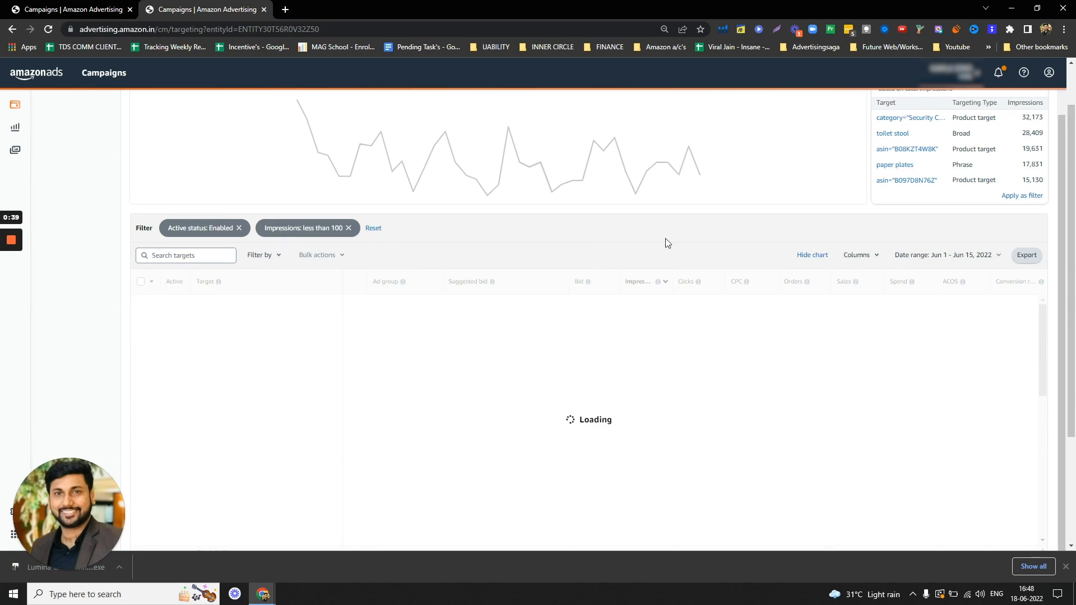
left_click(1067, 569)
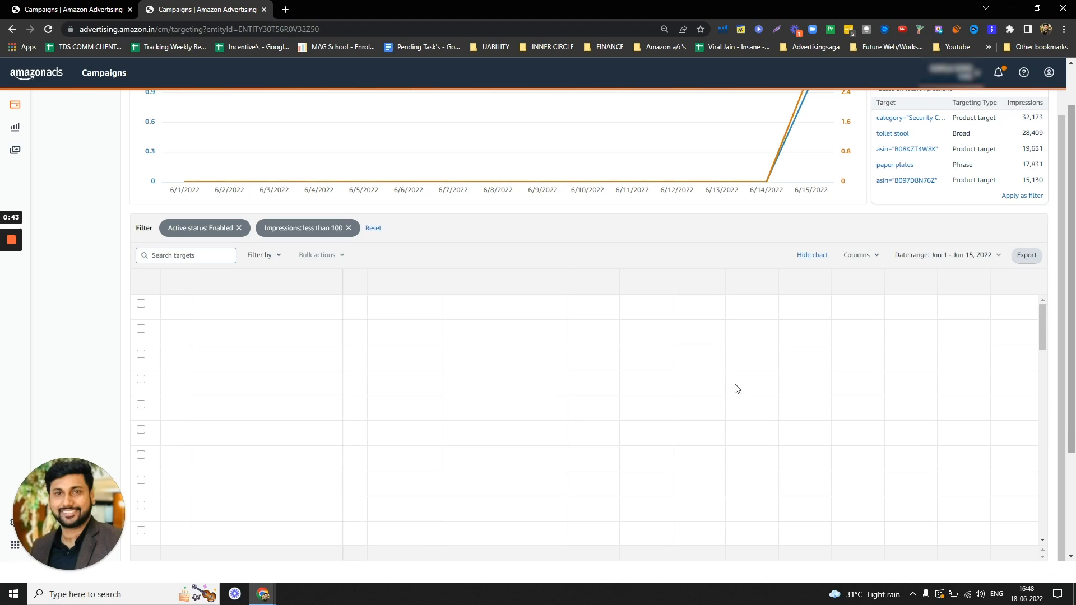
Circle the filtered targets and their bid values with the screen drawing pen, and finish drawing
mouse_move(10, 303)
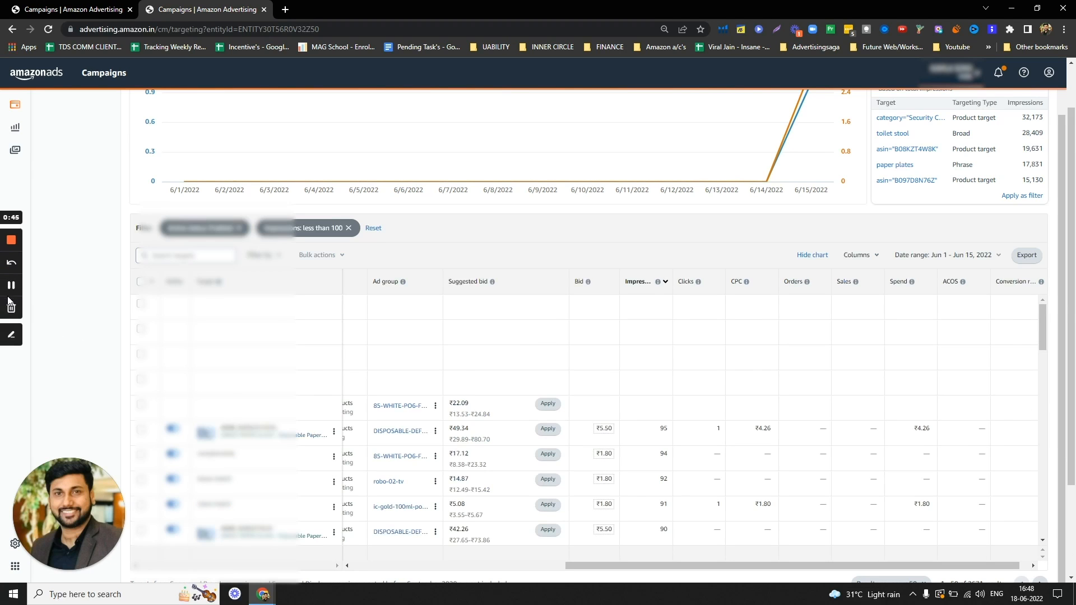
left_click(10, 333)
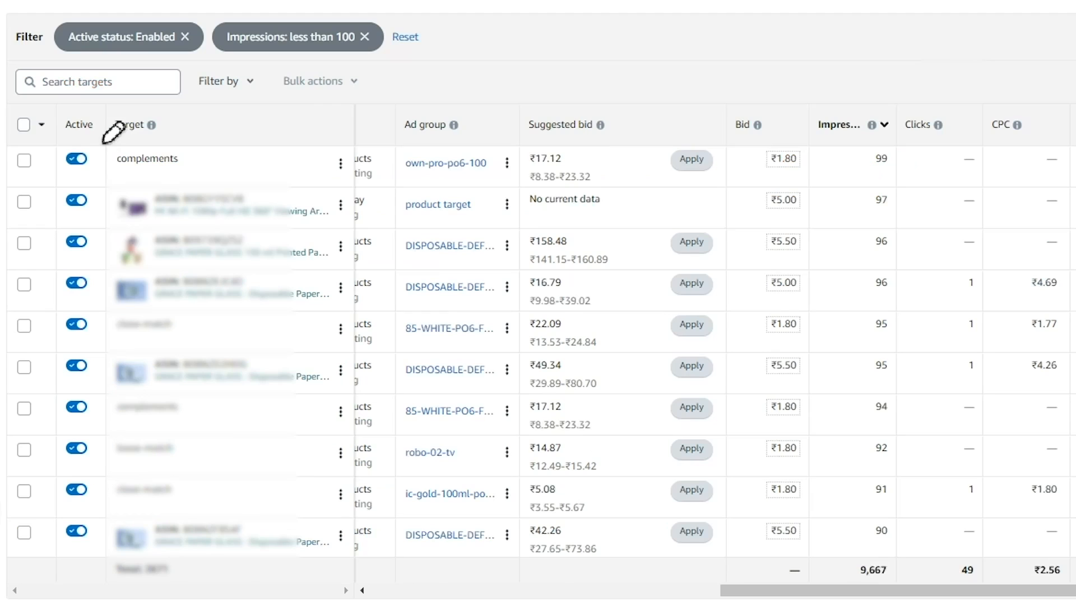
mouse_move(188, 288)
left_mouse_down()
mouse_move(218, 381)
mouse_move(212, 491)
mouse_move(297, 542)
left_mouse_up()
mouse_move(340, 464)
left_mouse_down()
mouse_move(60, 137)
mouse_move(93, 364)
left_mouse_up()
mouse_move(826, 106)
left_mouse_down()
mouse_move(877, 563)
mouse_move(881, 157)
mouse_move(868, 117)
mouse_move(848, 104)
left_mouse_up()
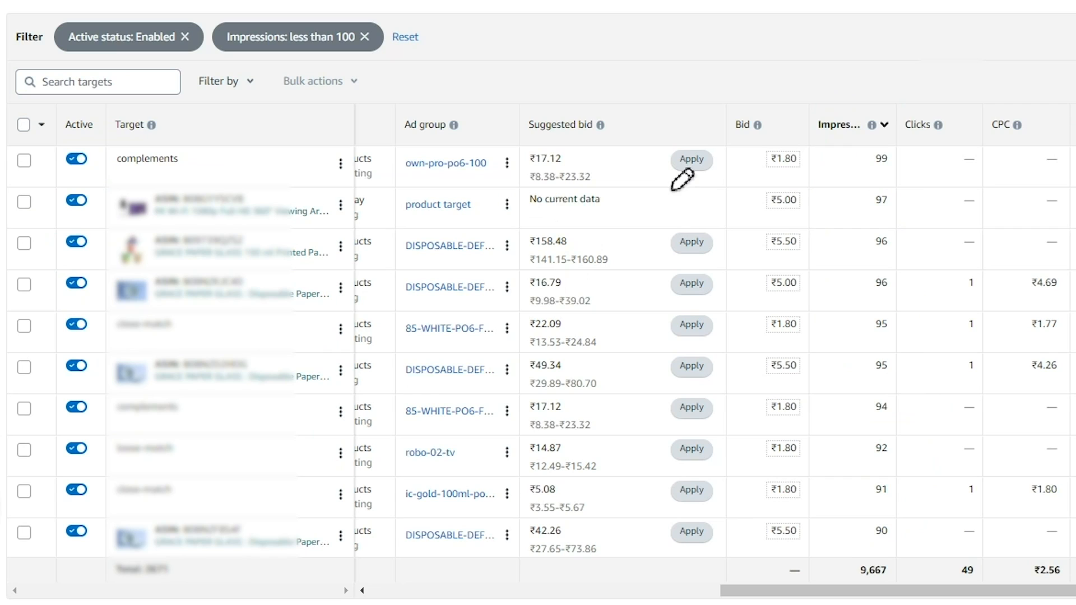
mouse_move(741, 109)
left_mouse_down()
mouse_move(738, 134)
mouse_move(836, 148)
mouse_move(751, 128)
left_mouse_up()
mouse_move(759, 196)
left_mouse_down()
mouse_move(806, 296)
mouse_move(776, 198)
left_mouse_up()
mouse_move(741, 315)
left_mouse_down()
mouse_move(863, 532)
mouse_move(774, 327)
left_mouse_up()
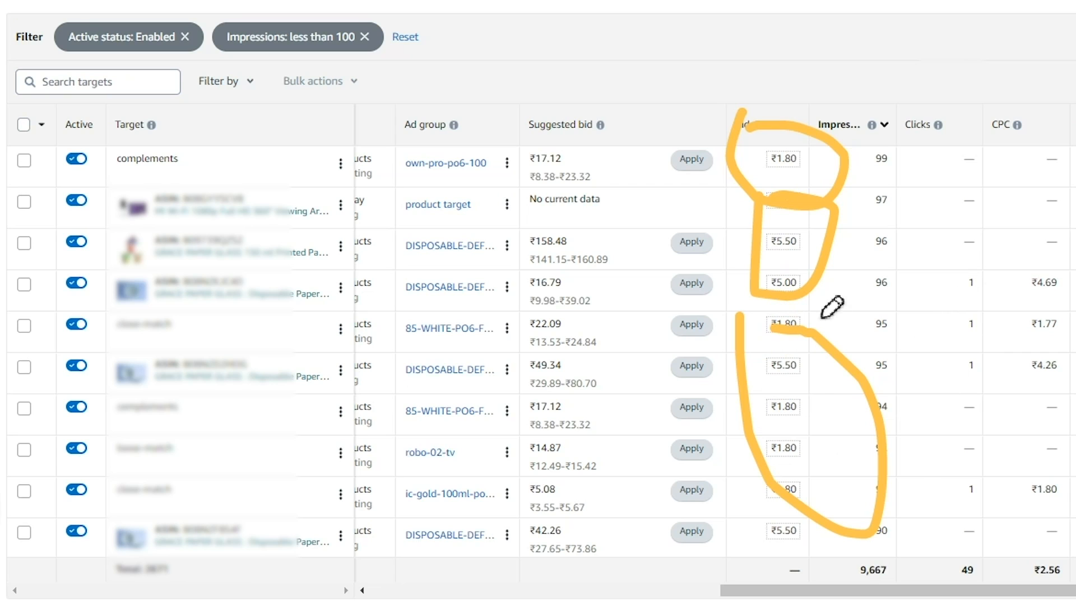
left_click(6, 359)
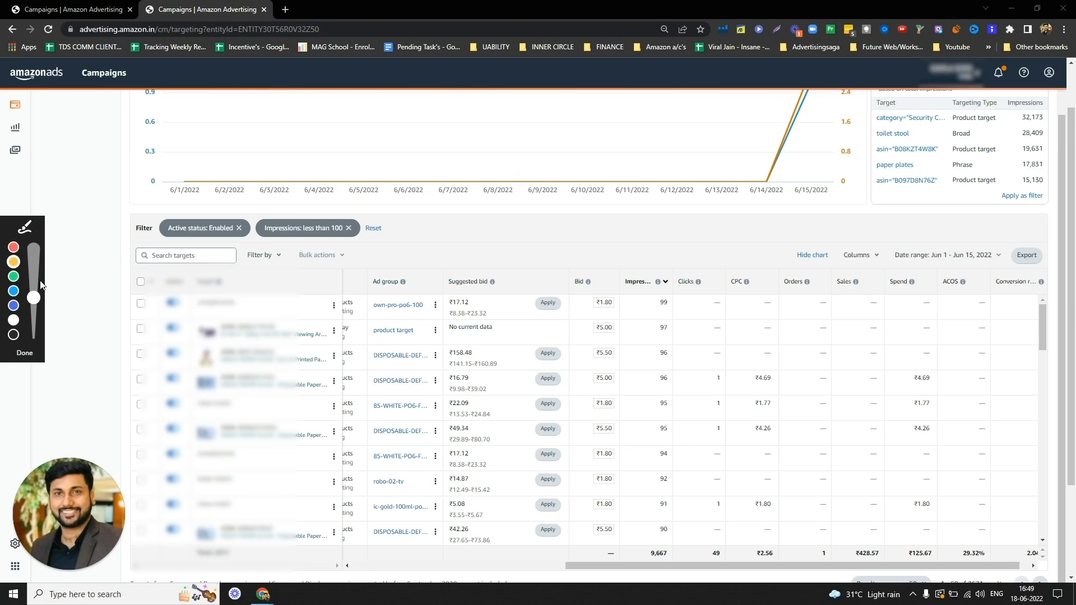
left_click(23, 352)
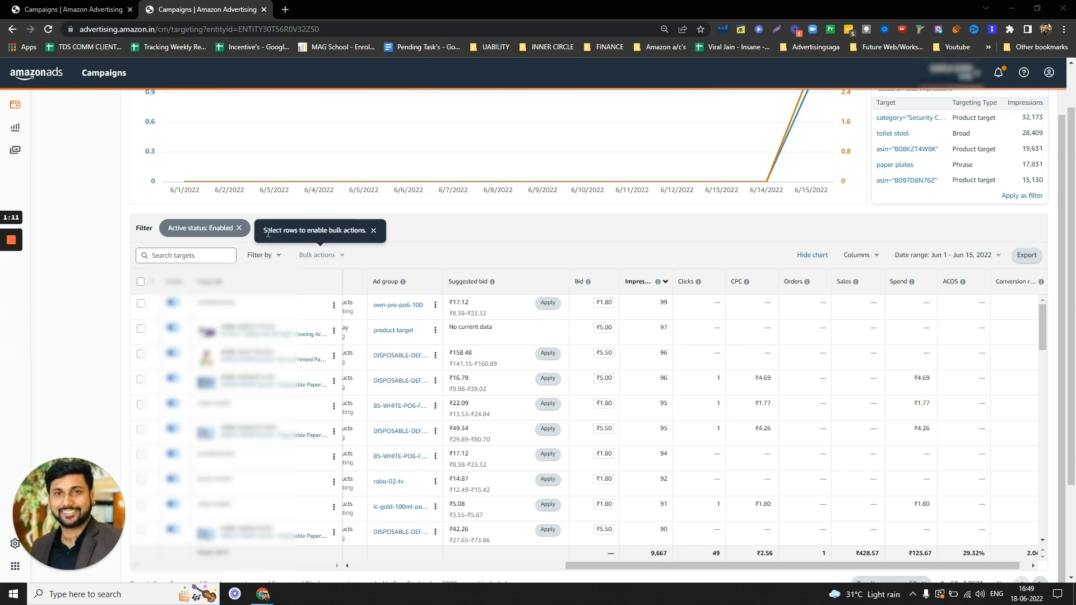
Add a filter for targets with orders equal to 0
scroll(393, 359, "down", 6)
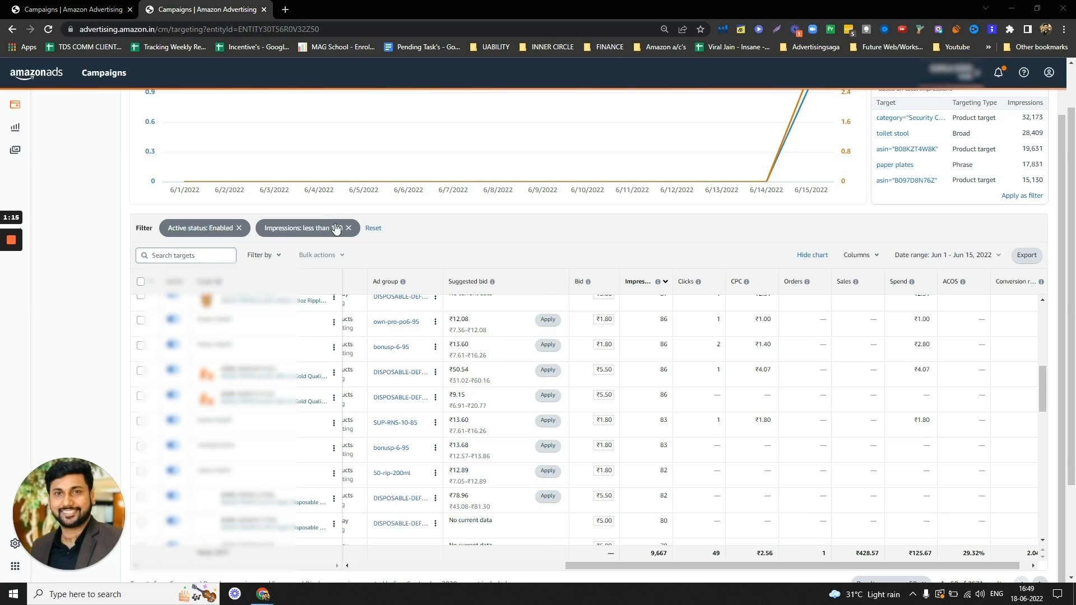
left_click(260, 253)
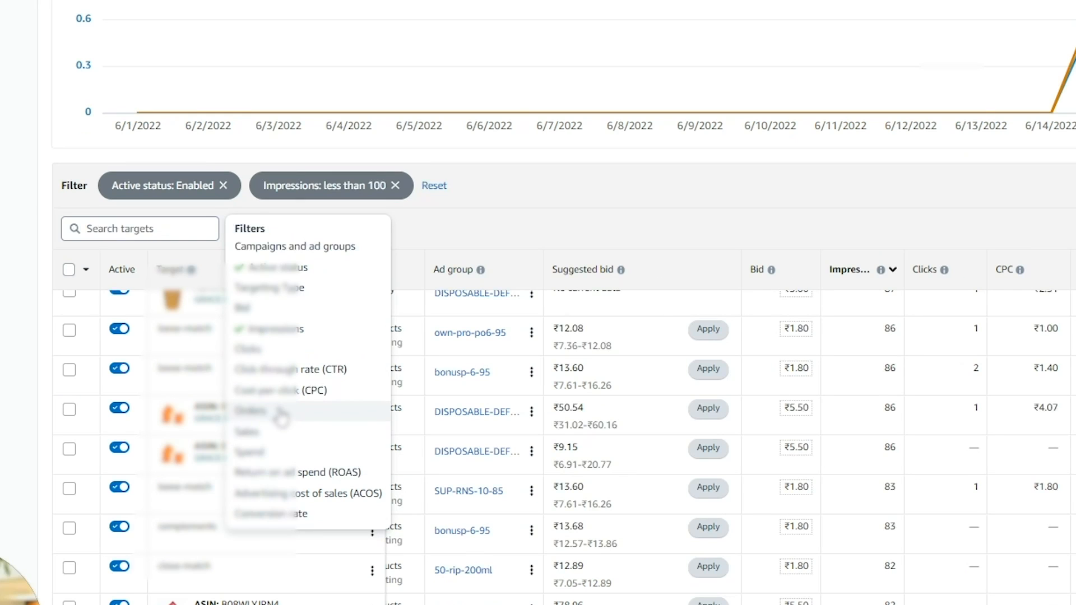
left_click(280, 414)
left_click(465, 229)
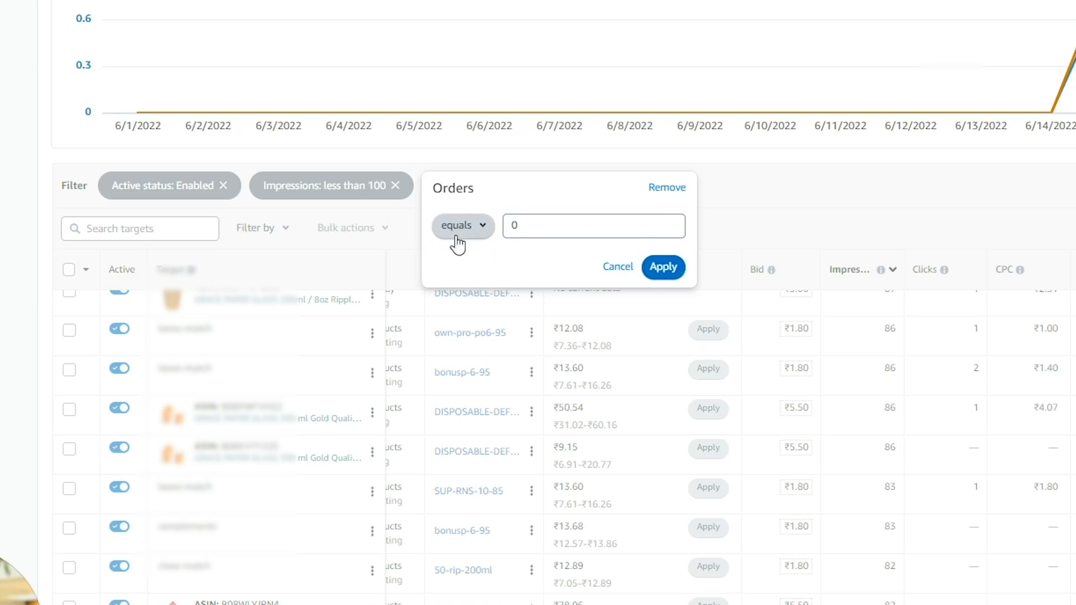
left_click(653, 273)
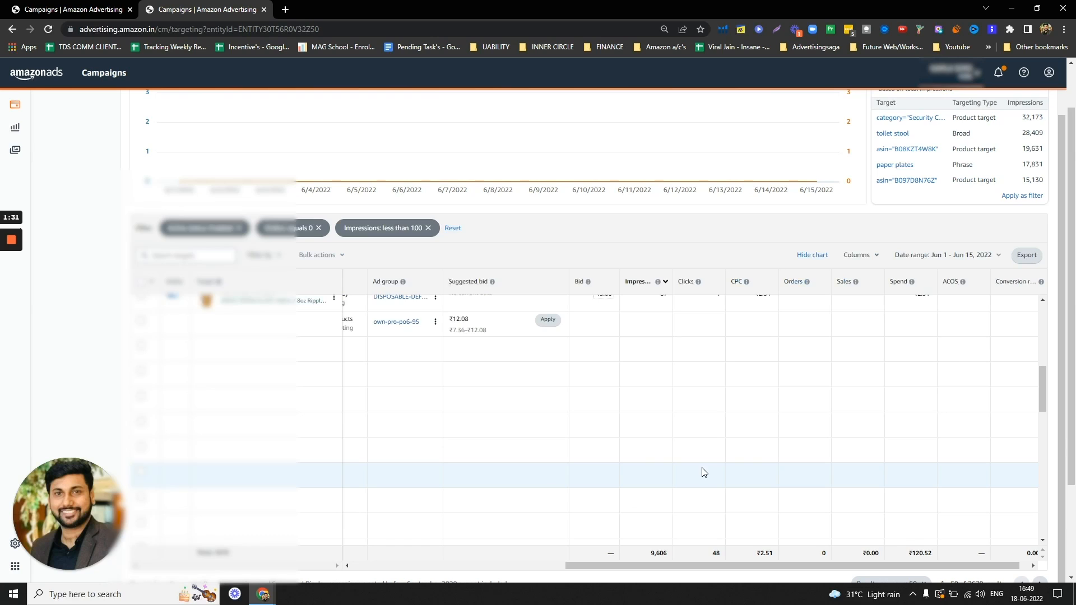
Set the target list to show 300 results per page
scroll(704, 473, "down", 2)
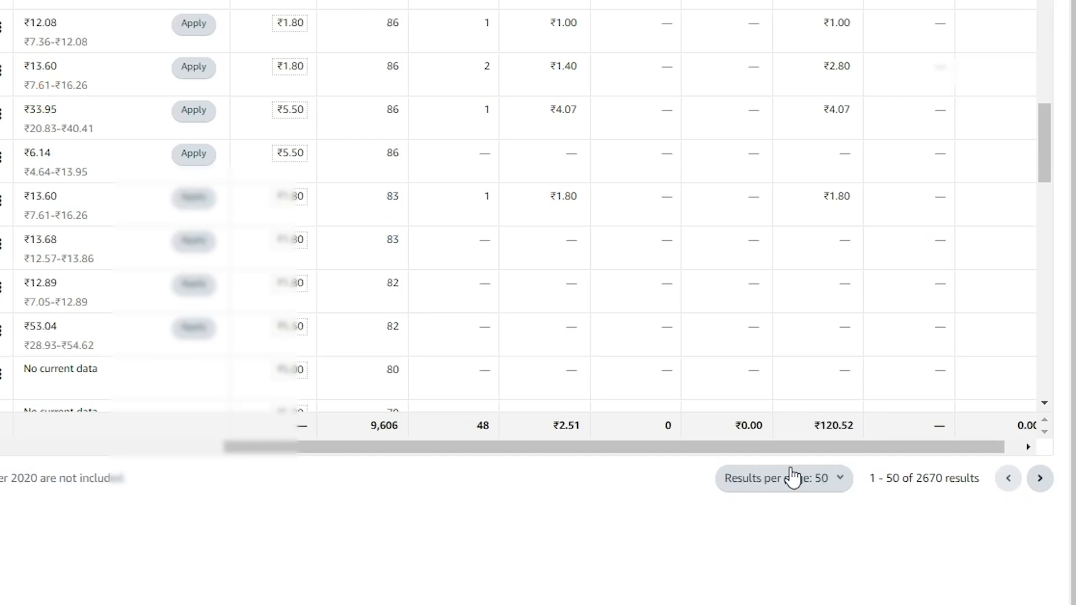
left_click(894, 468)
left_click(874, 515)
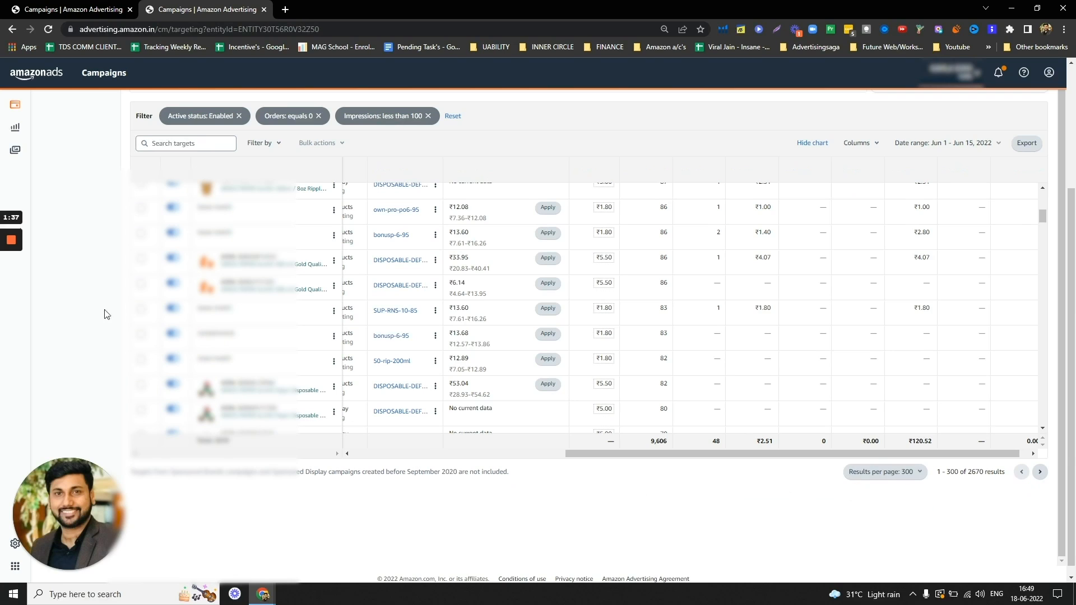
scroll(61, 280, "up", 1)
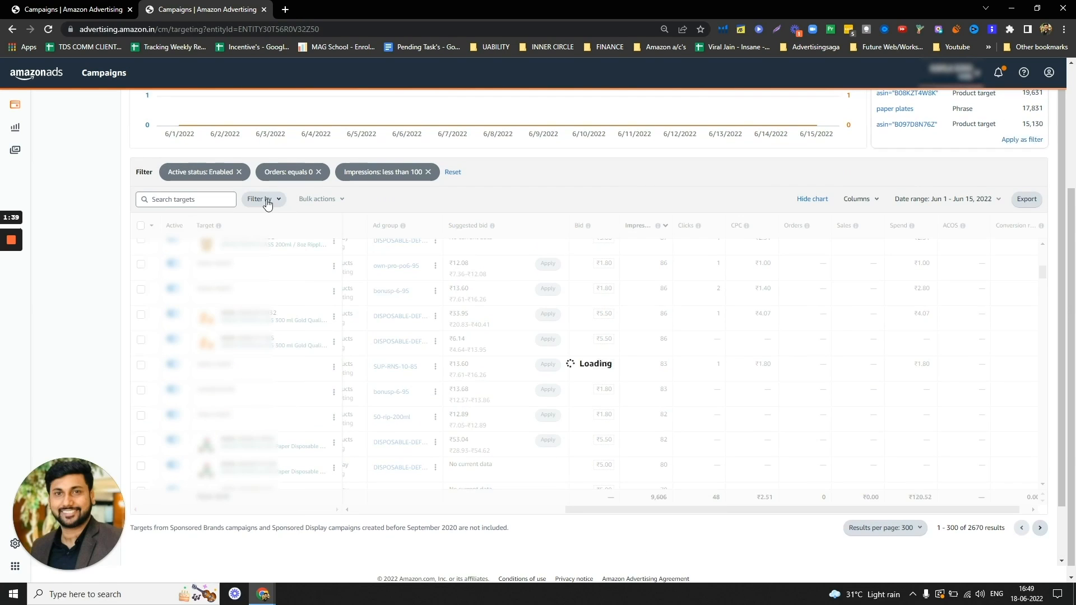
left_click(265, 201)
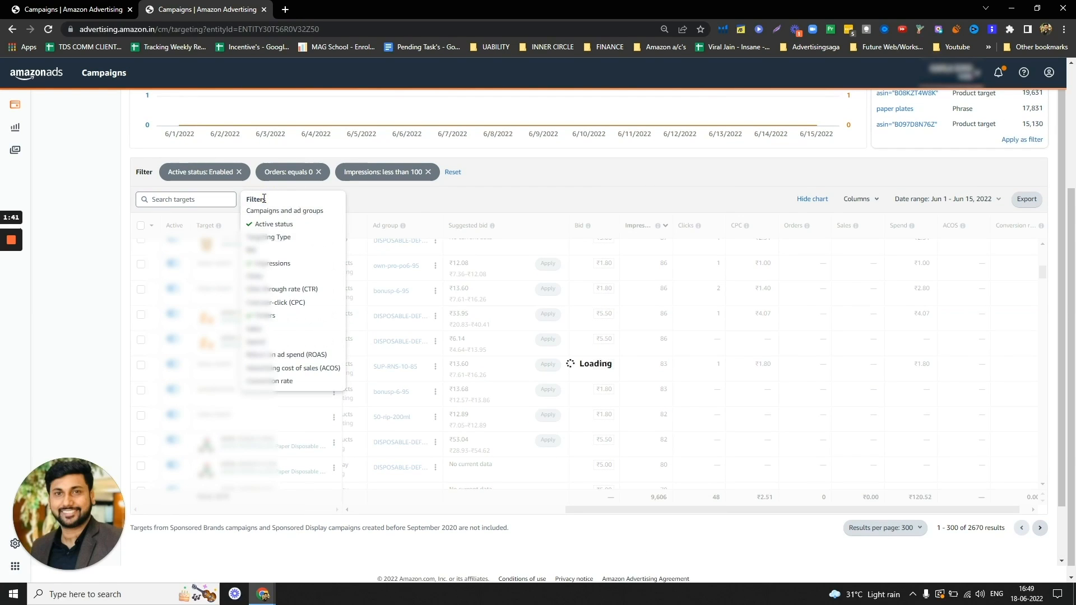
left_click(391, 202)
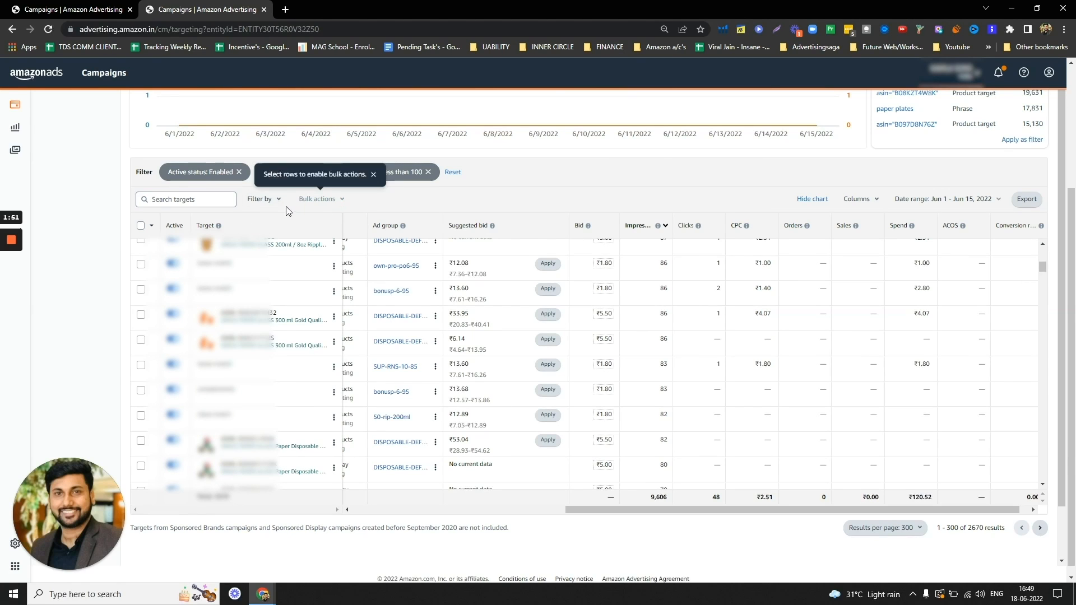
left_click(261, 199)
left_click(551, 187)
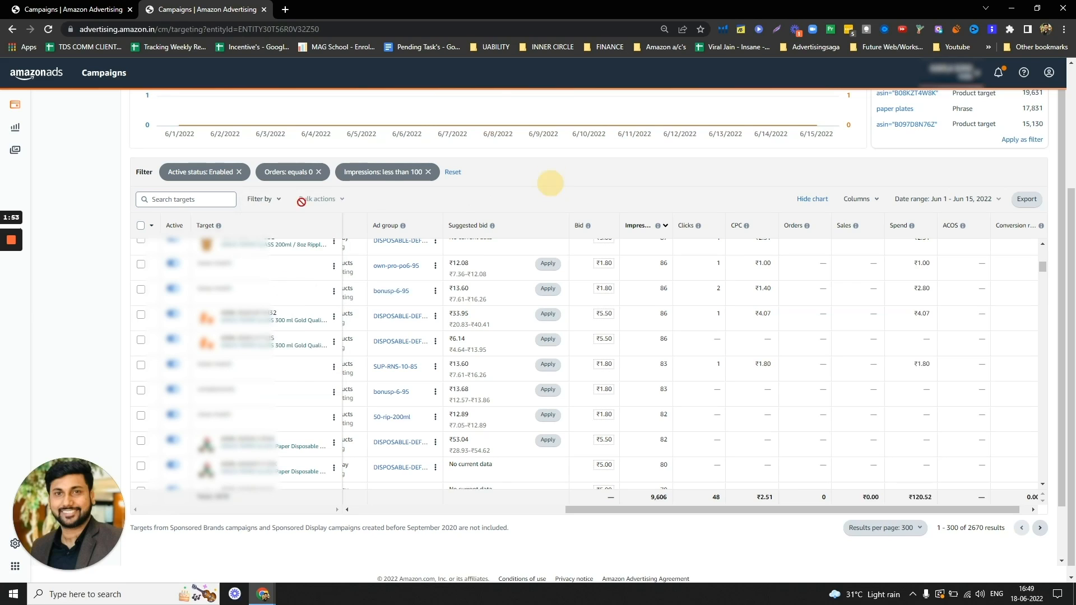
Select all the filtered targets in the list and open the bulk bid adjustment for them
left_click(141, 226)
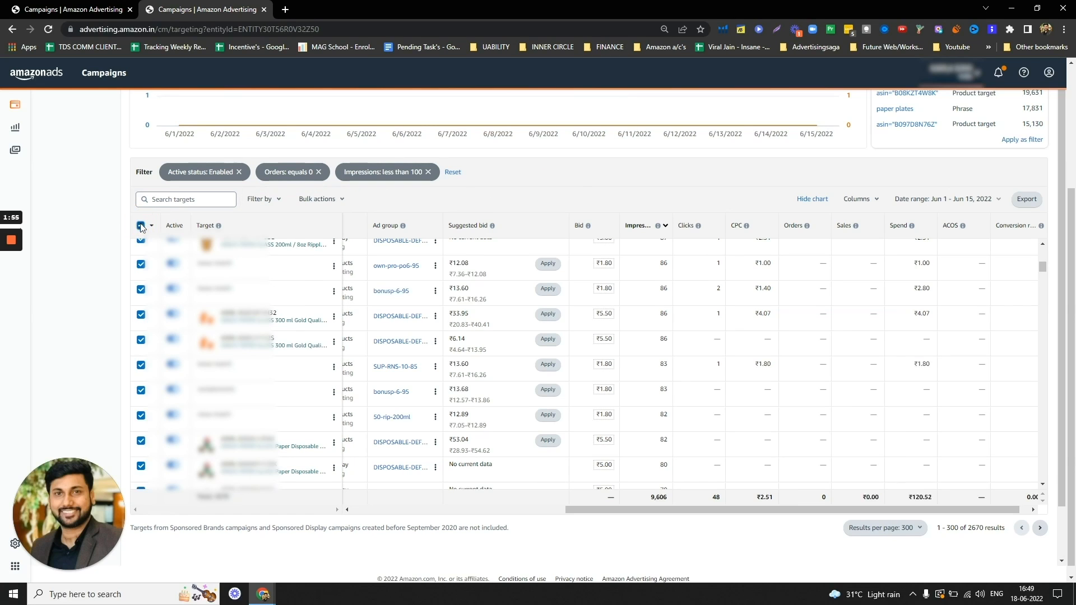
left_click(262, 199)
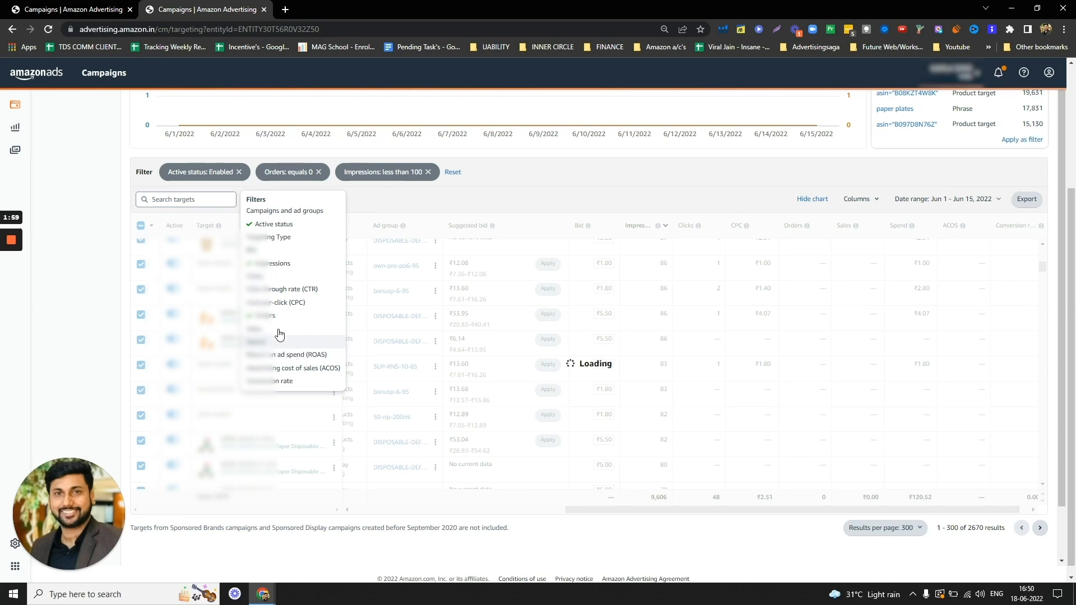
left_click(377, 189)
left_click(321, 201)
left_click(343, 201)
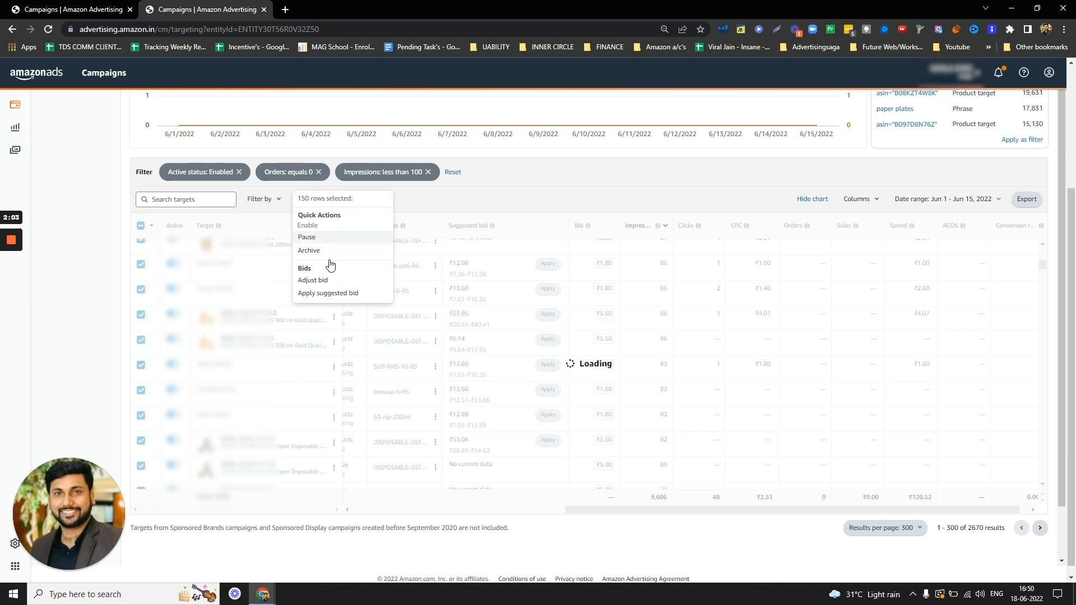
left_click(317, 284)
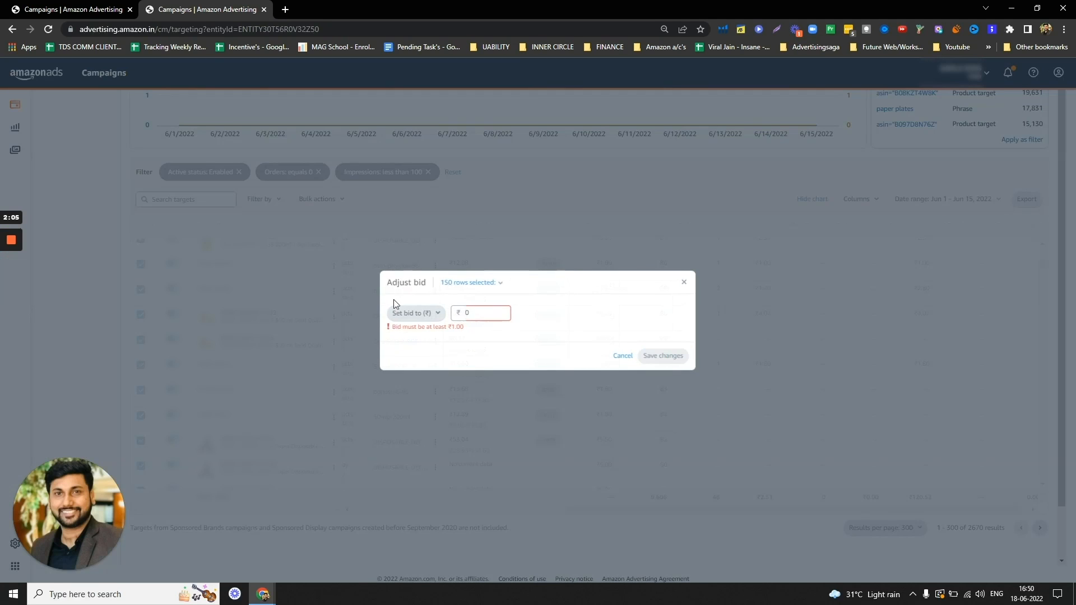
Increase the bids of the selected targets by a percentage, save the changes and dismiss the notification
left_click(408, 310)
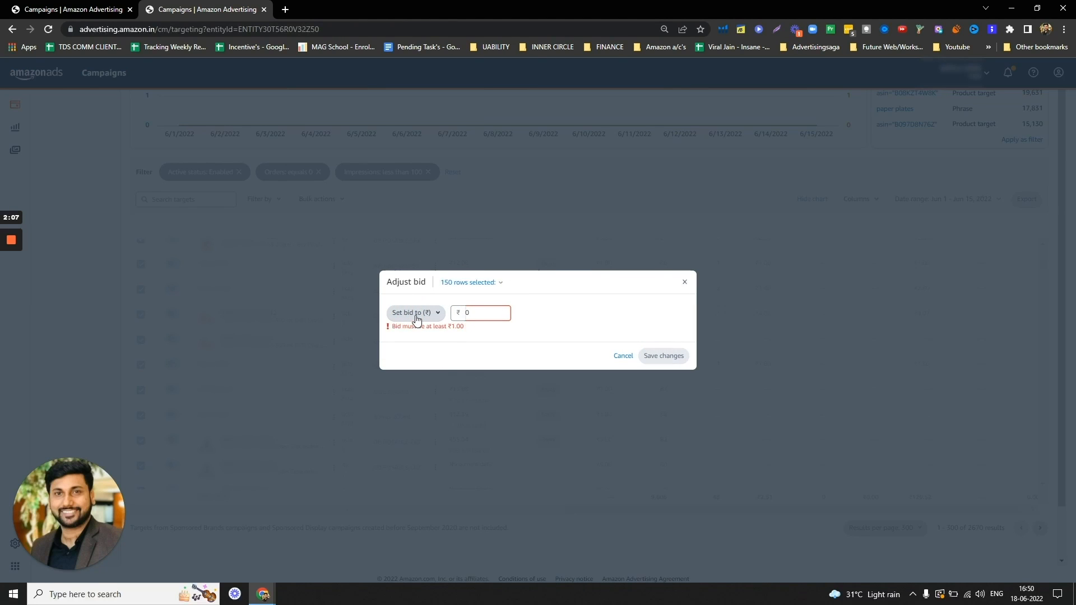
left_click(430, 315)
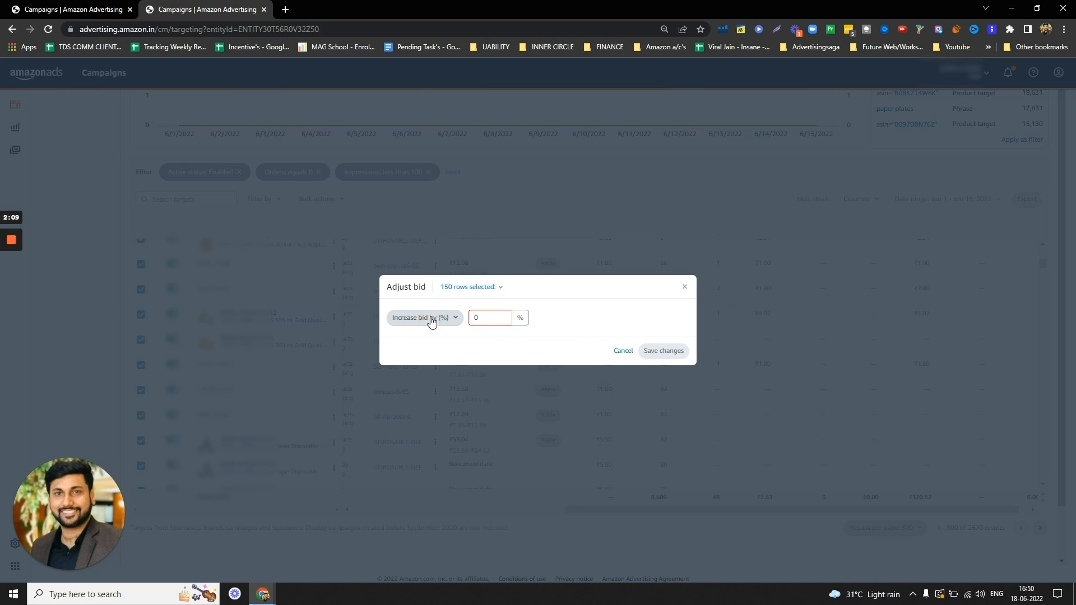
left_click(481, 315)
double_click(484, 319)
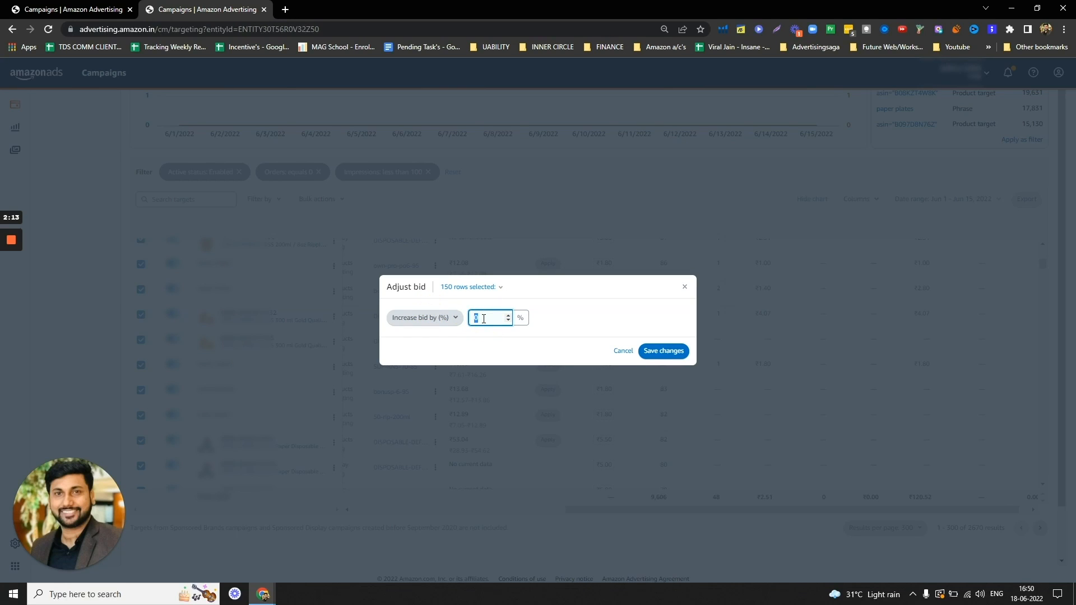
key("Return")
left_click(596, 315)
left_click(658, 352)
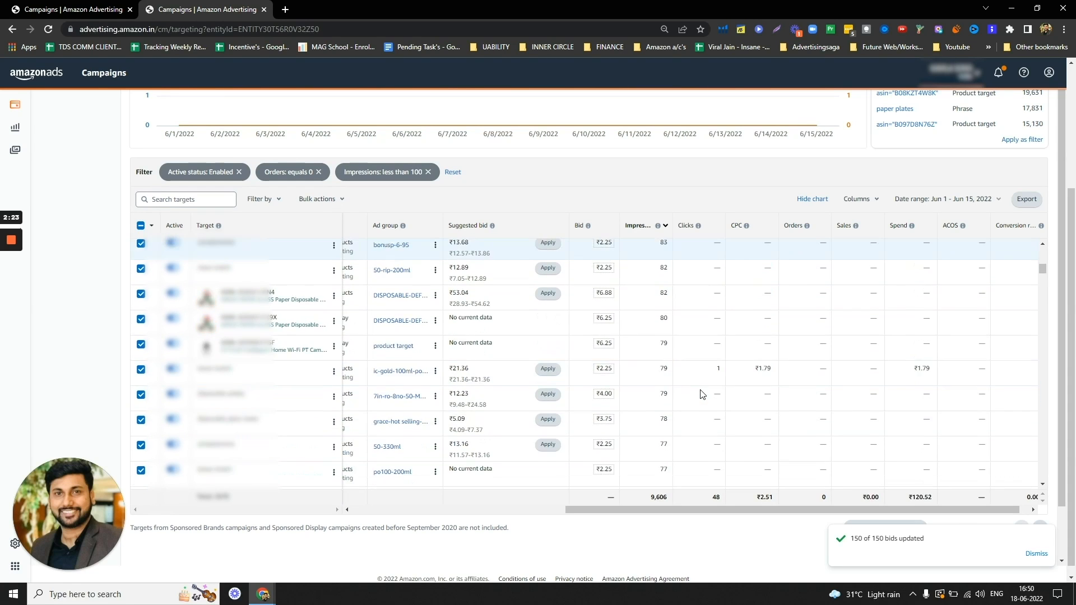
left_click(1034, 554)
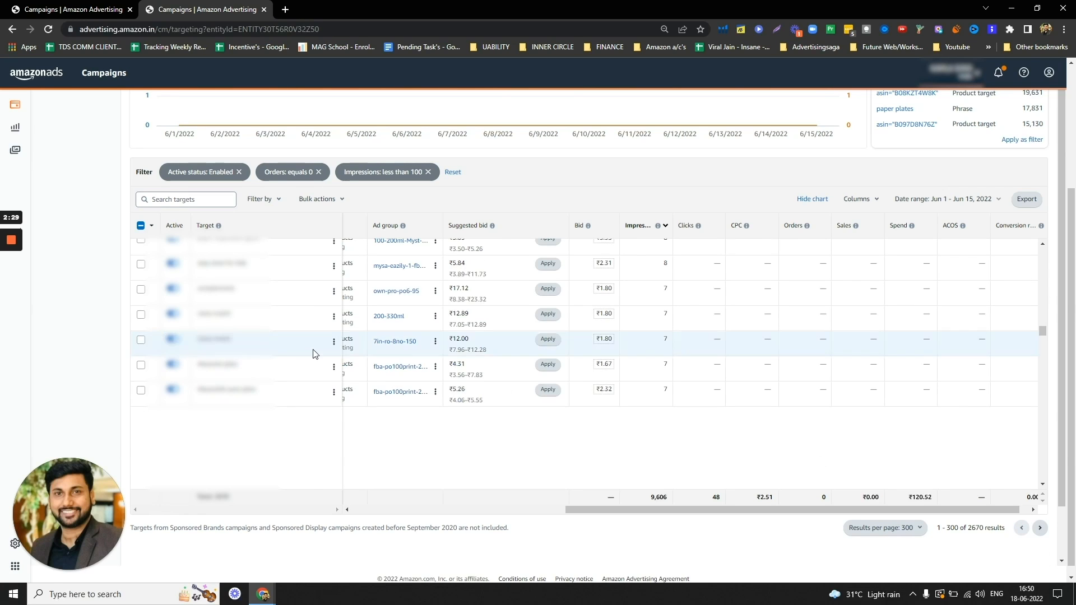
Extend the selection to the remaining unselected targets in the list
left_click(140, 226)
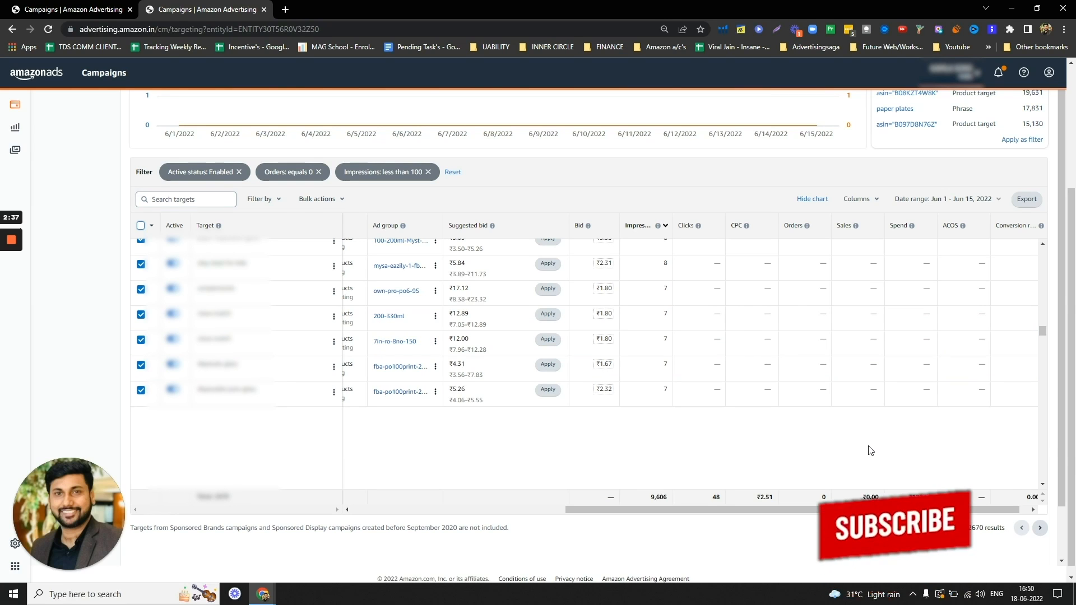
scroll(714, 317, "up", 1)
scroll(715, 317, "up", 5)
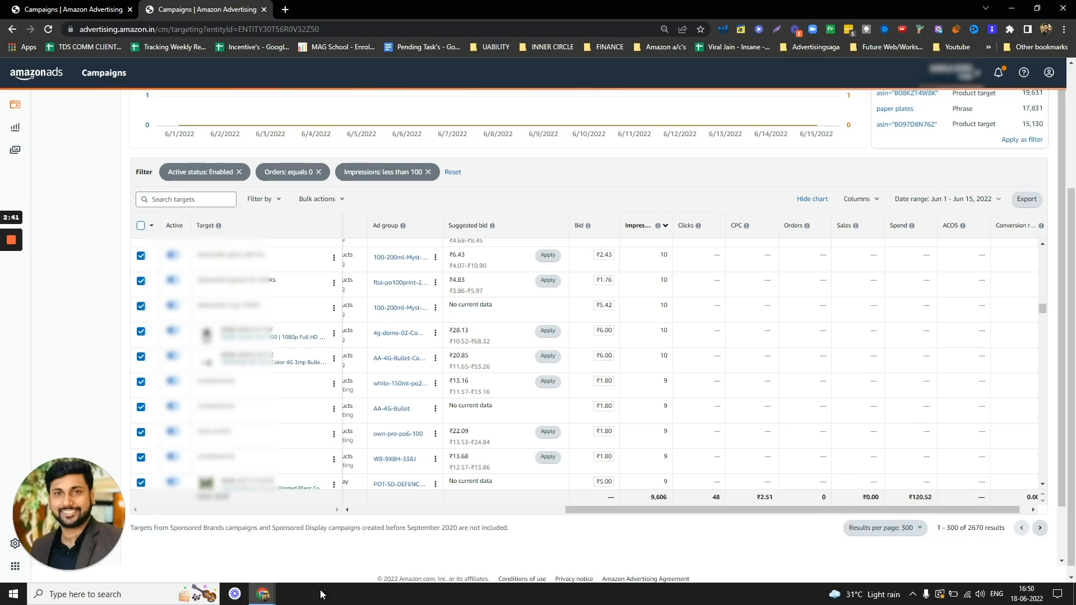
Filter the enabled zero-order targets to those with spend greater than ₹50
mouse_move(10, 251)
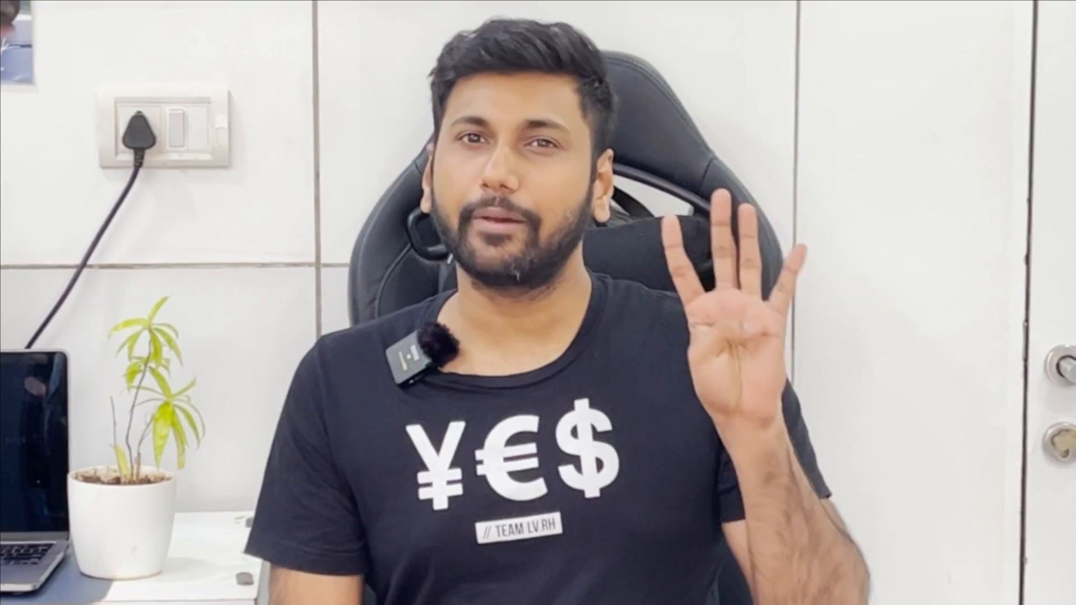
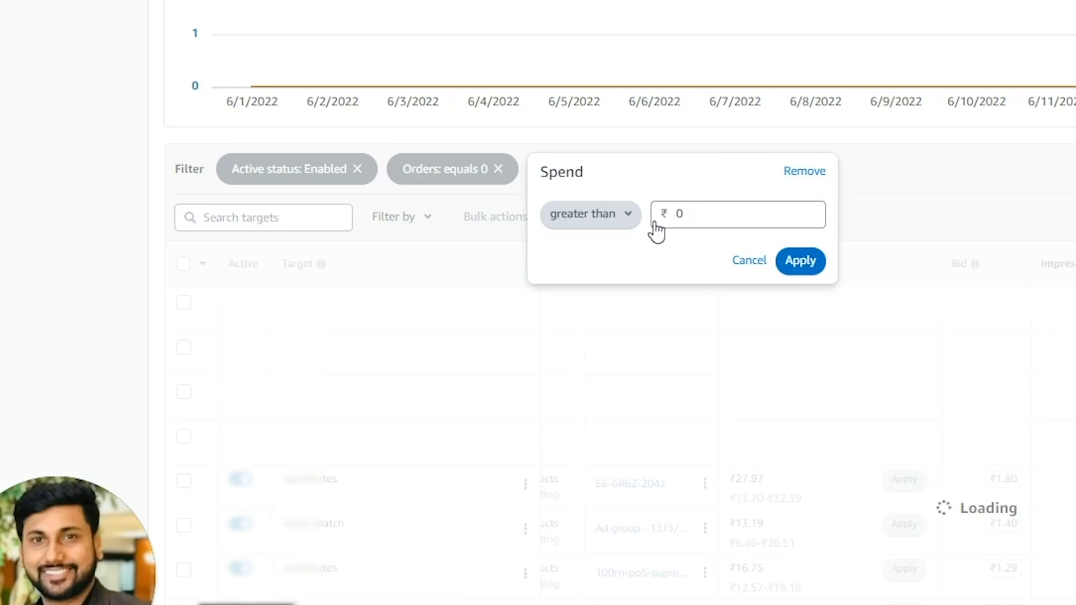
double_click(735, 203)
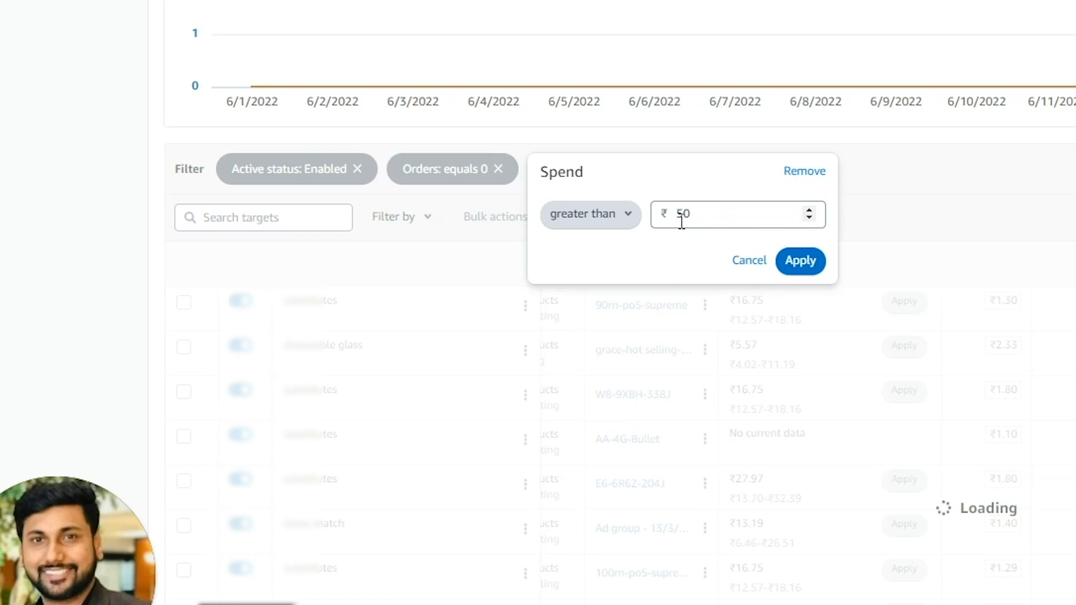
left_click(812, 262)
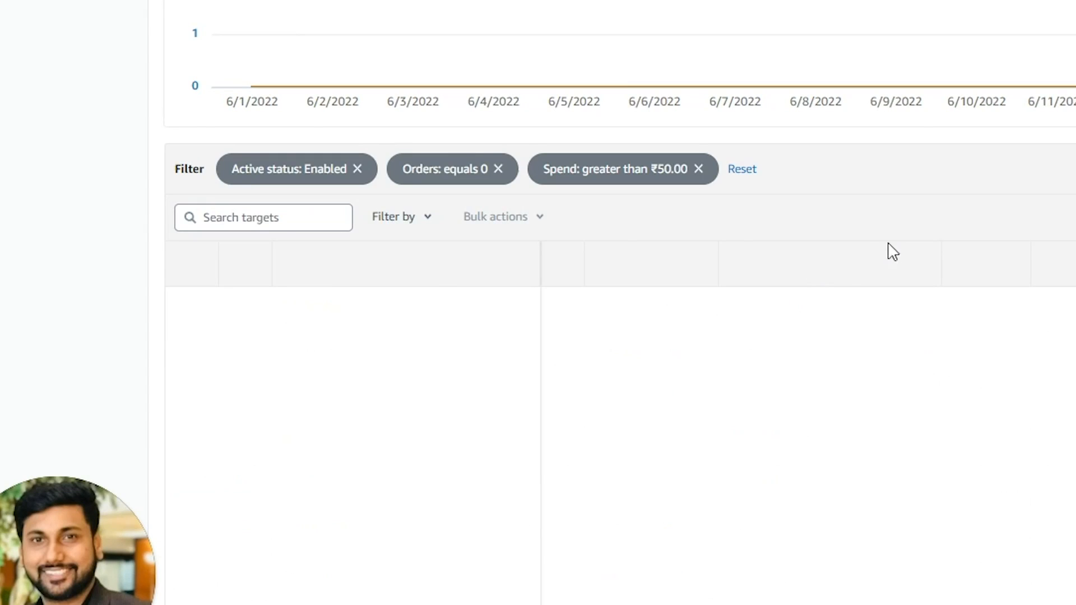
Review the filtered zero-order targets, select all of them and pause them in bulk
scroll(603, 271, "down", 1)
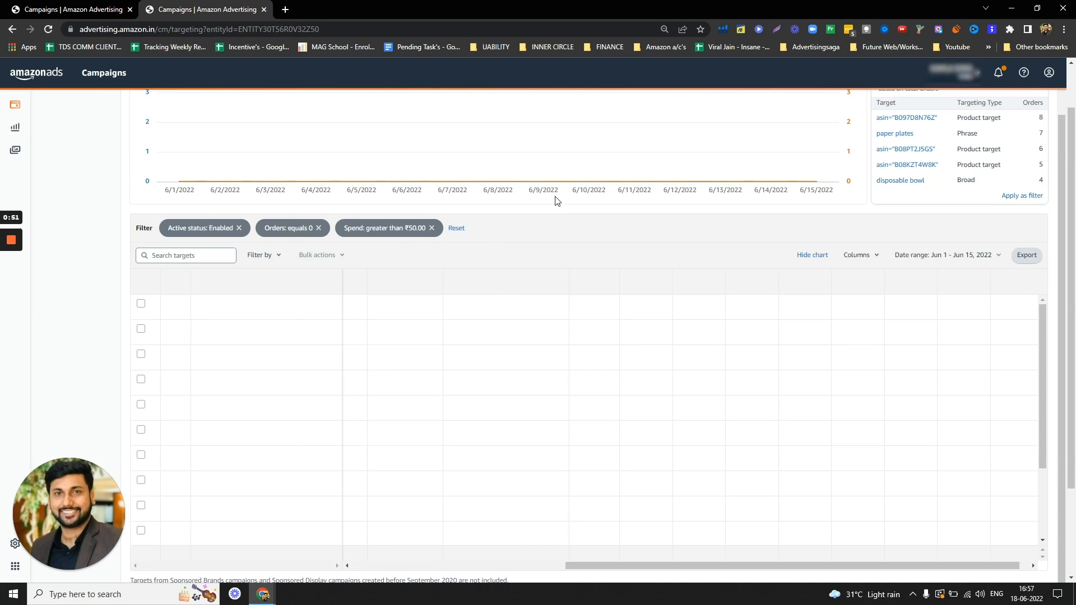
scroll(557, 200, "down", 2)
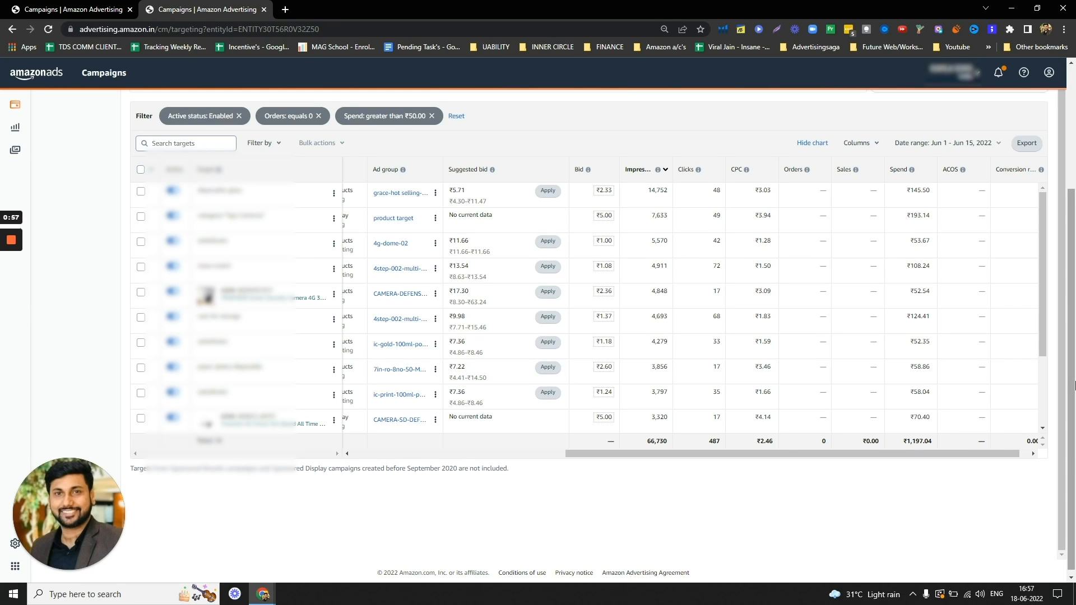
scroll(1075, 386, "up", 1)
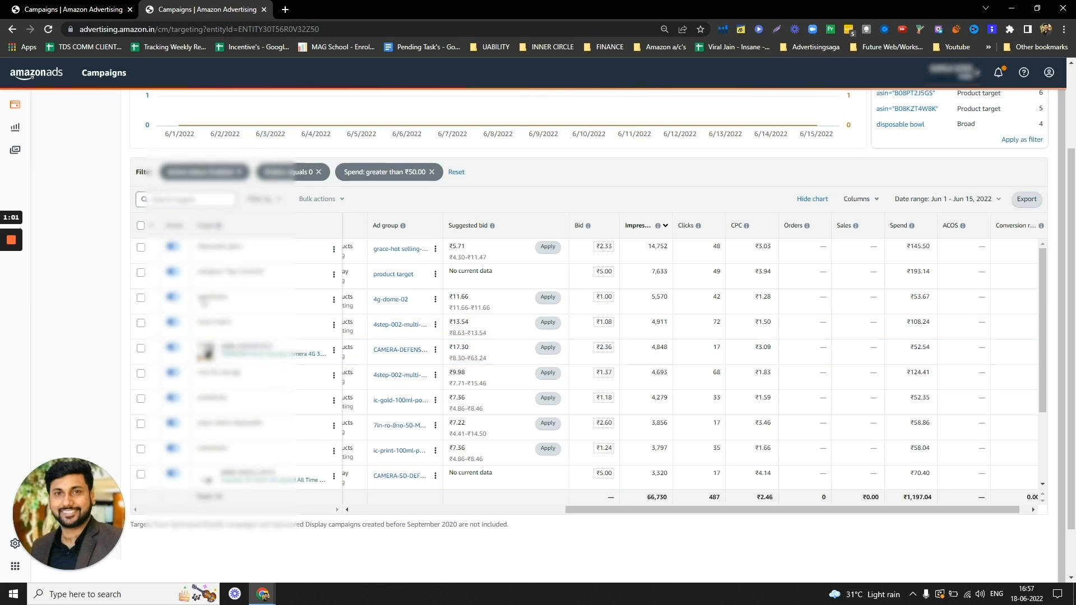
scroll(264, 357, "down", 2)
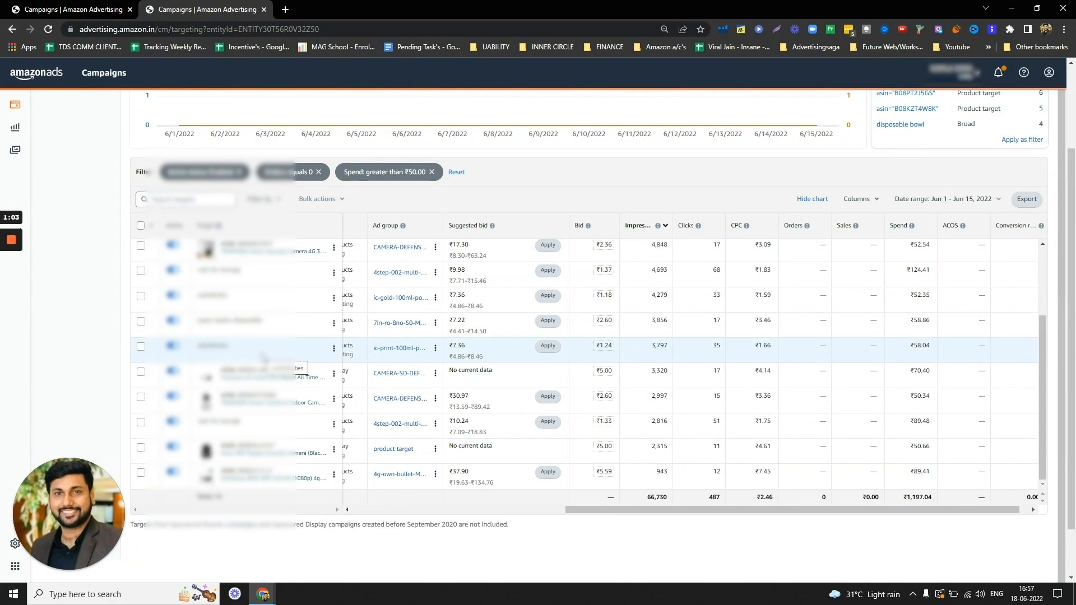
scroll(723, 473, "down", 1)
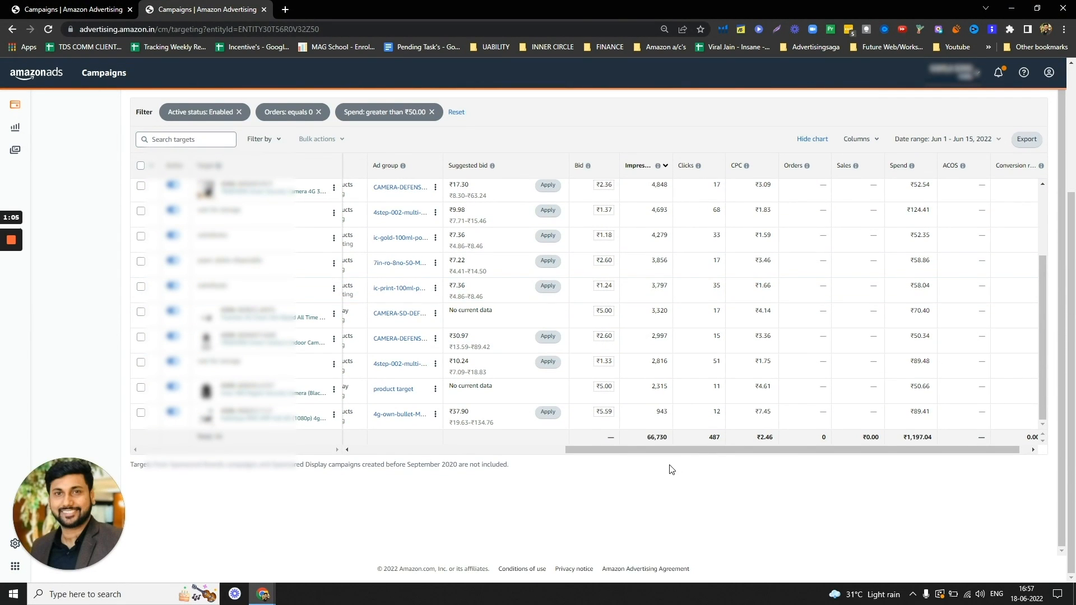
scroll(668, 468, "up", 1)
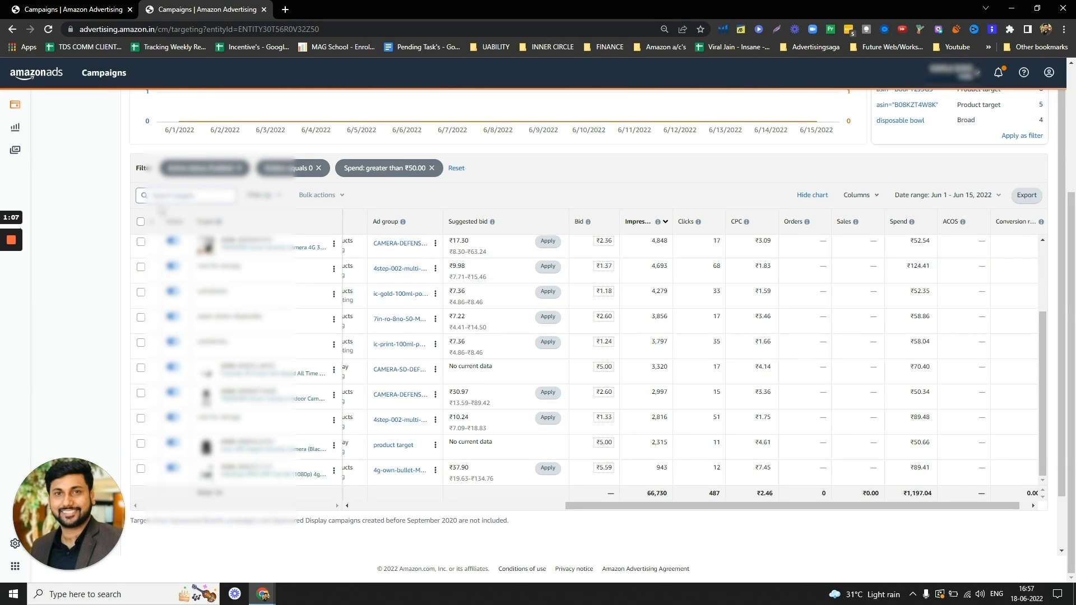
left_click(141, 221)
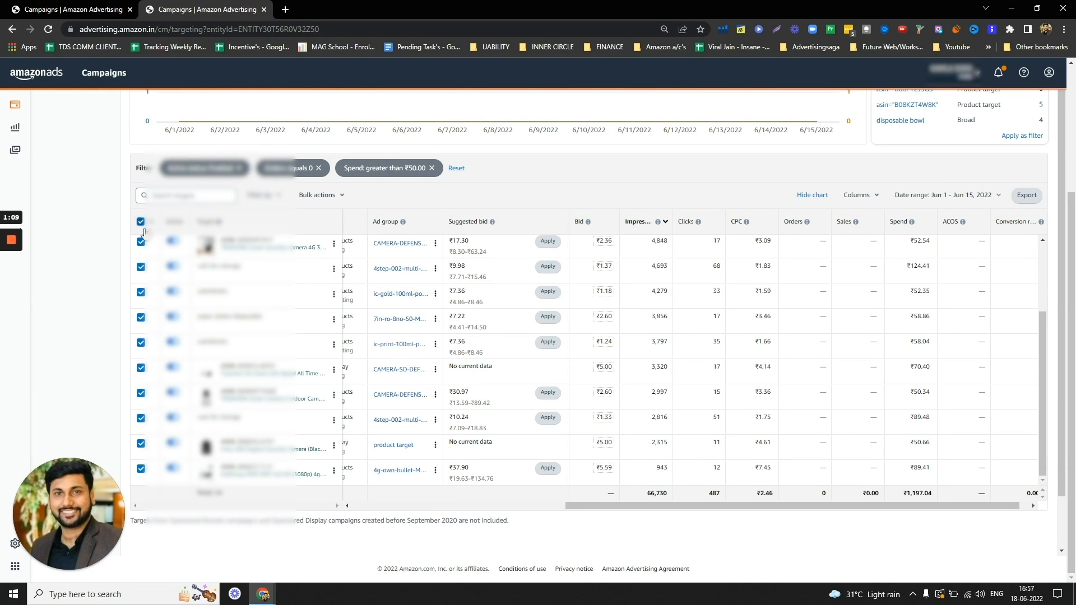
scroll(332, 280, "down", 1)
left_click(317, 140)
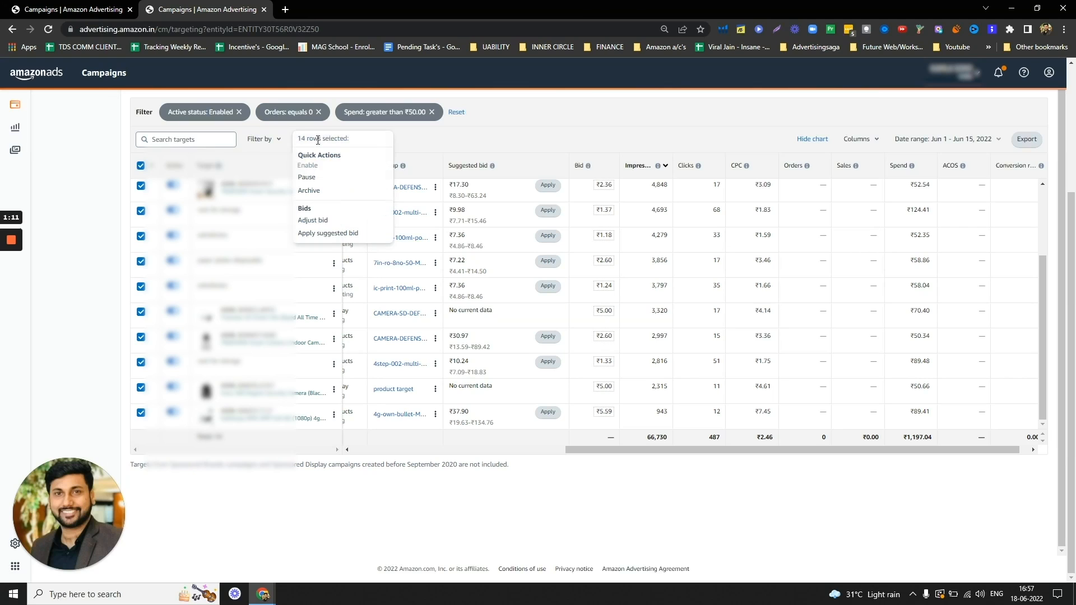
left_click(306, 177)
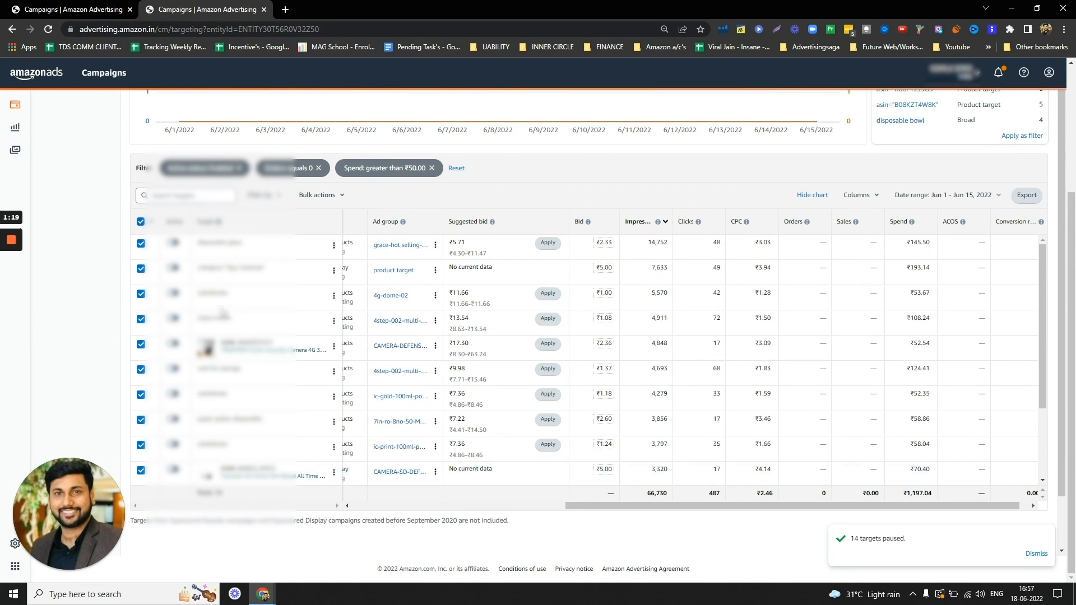
scroll(255, 377, "down", 4)
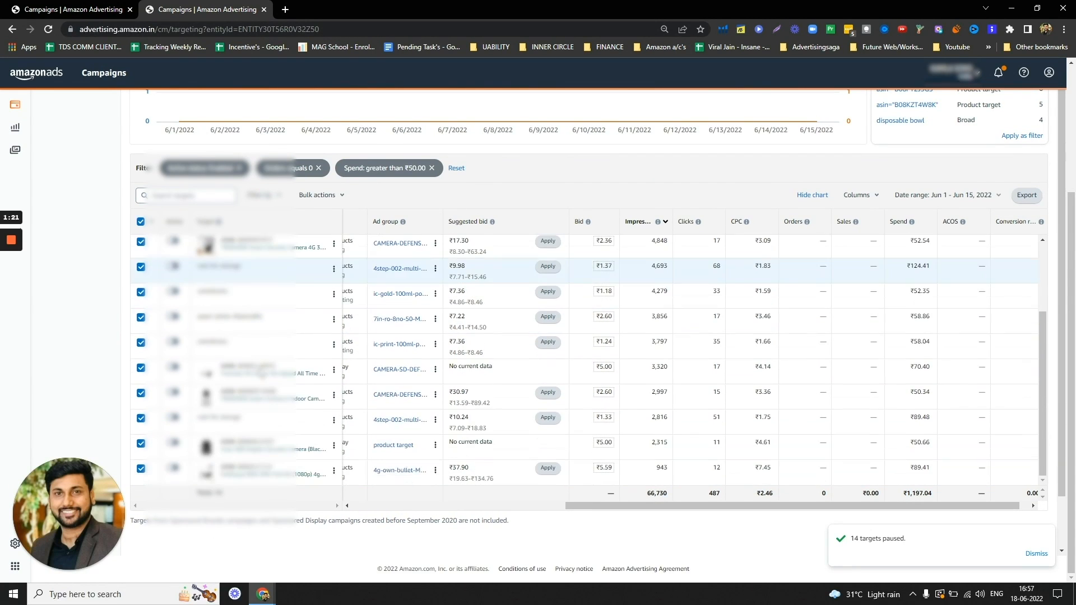
scroll(121, 314, "up", 1)
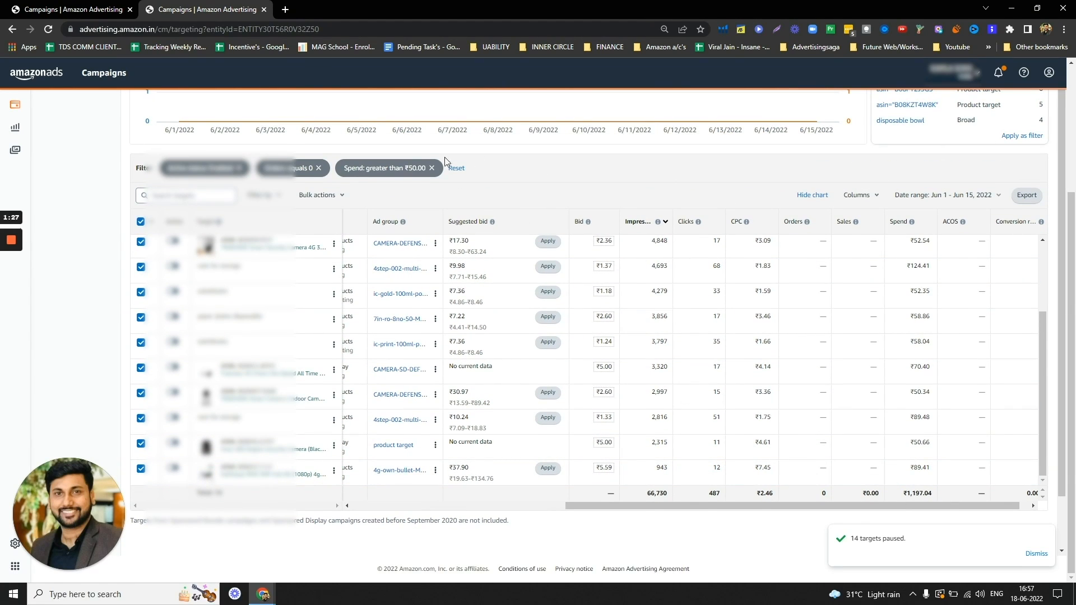
Set the target list's date range to May 1 - Jun 18, 2022
left_click(407, 166)
left_click(459, 223)
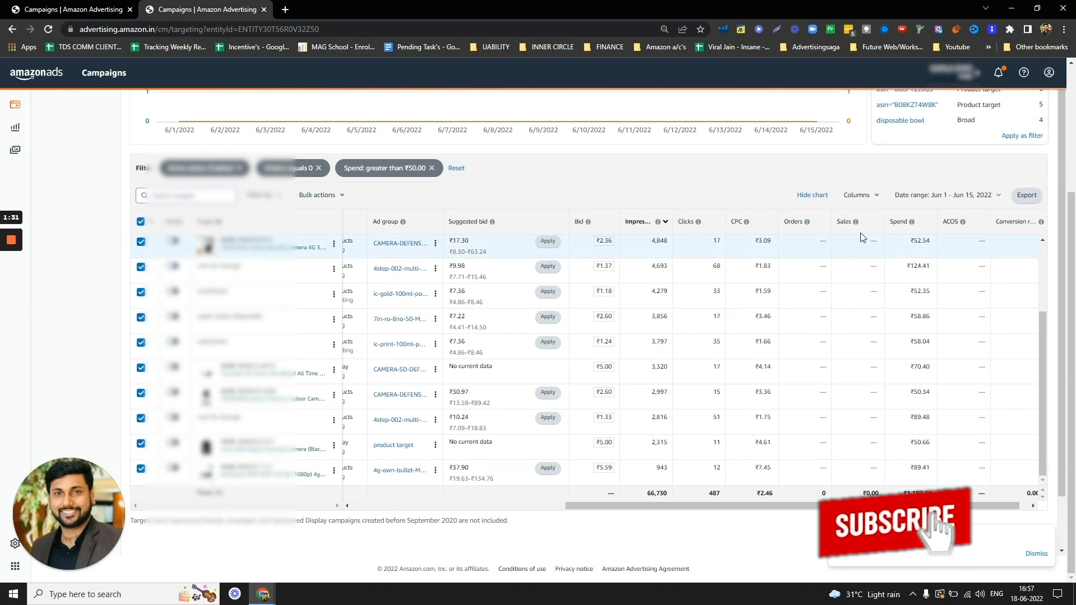
left_click(920, 195)
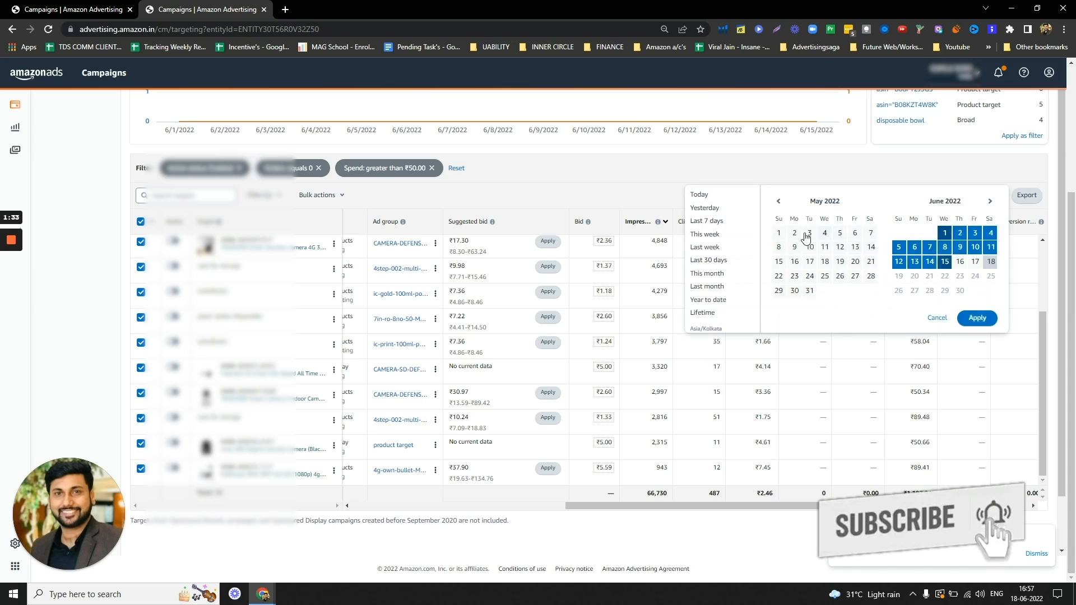
left_click(779, 233)
left_click(991, 262)
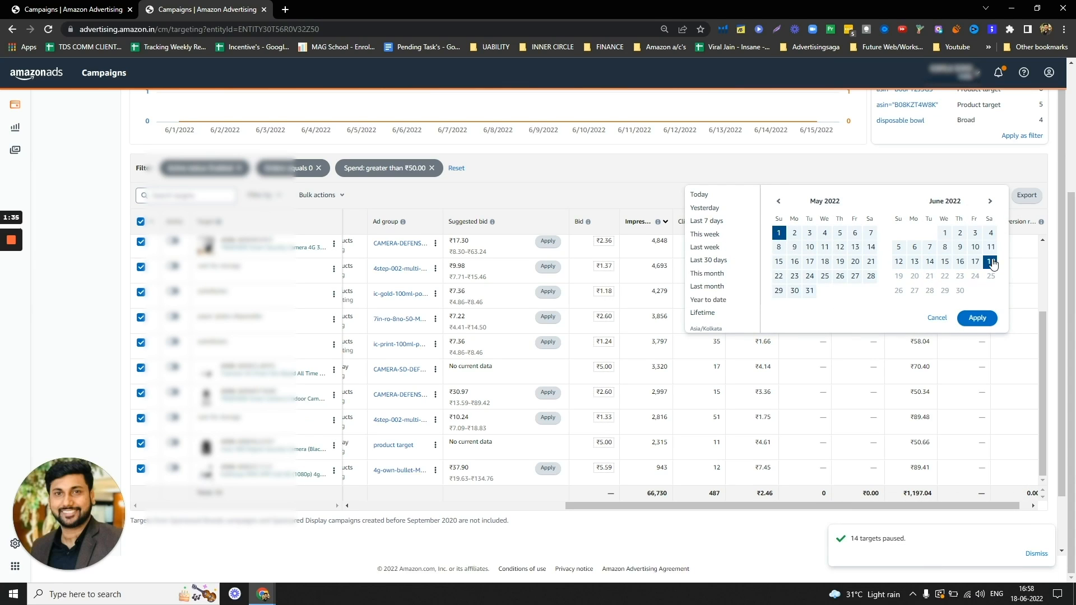
left_click(977, 318)
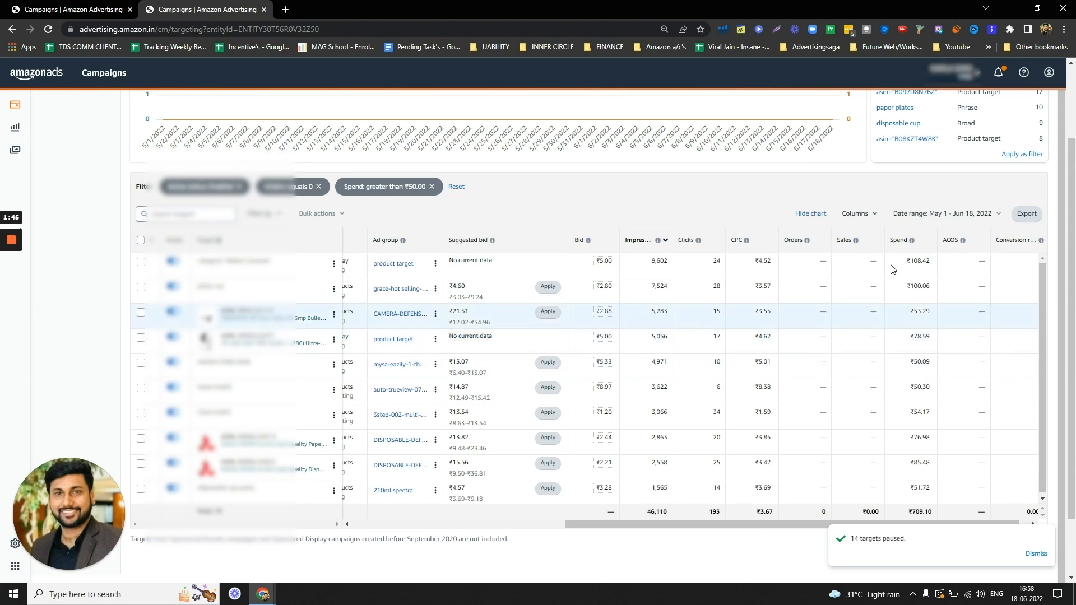
Change the Spend filter on the target list to greater than ₹70
left_click(140, 239)
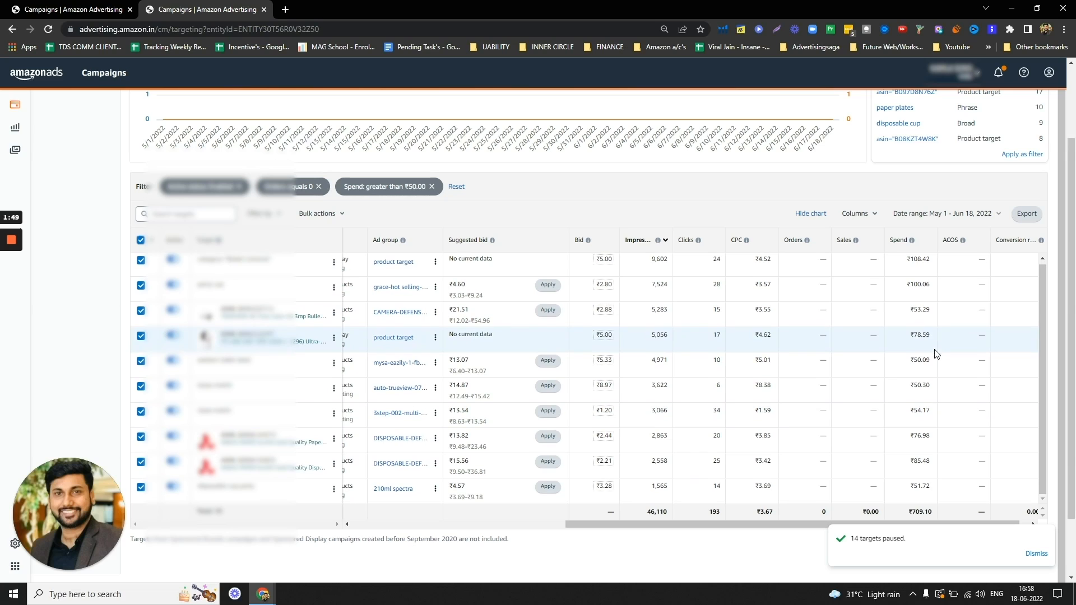
left_click(384, 187)
double_click(422, 211)
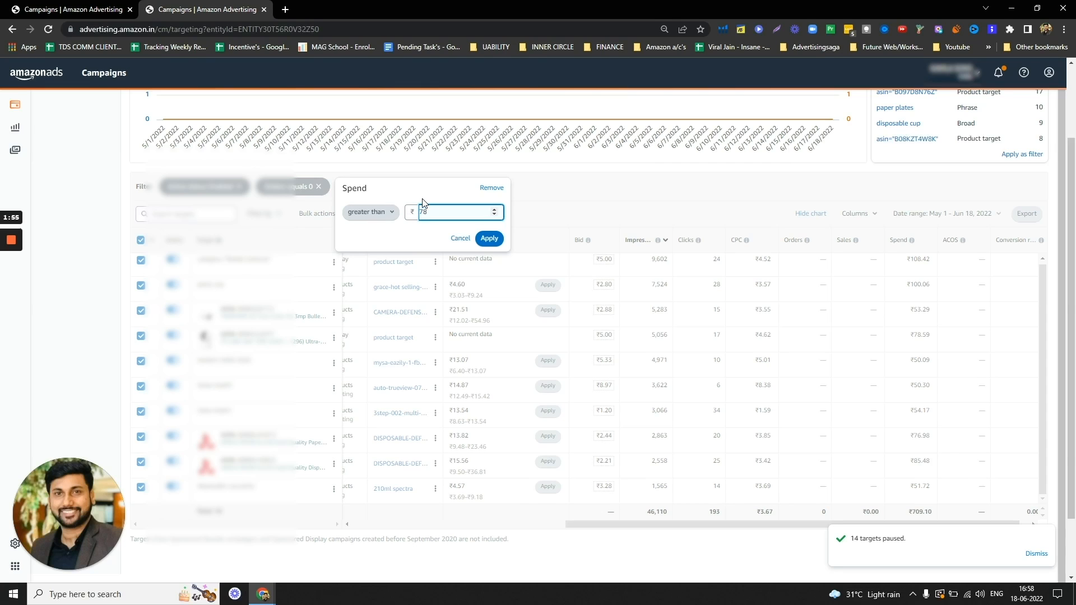
key("Return")
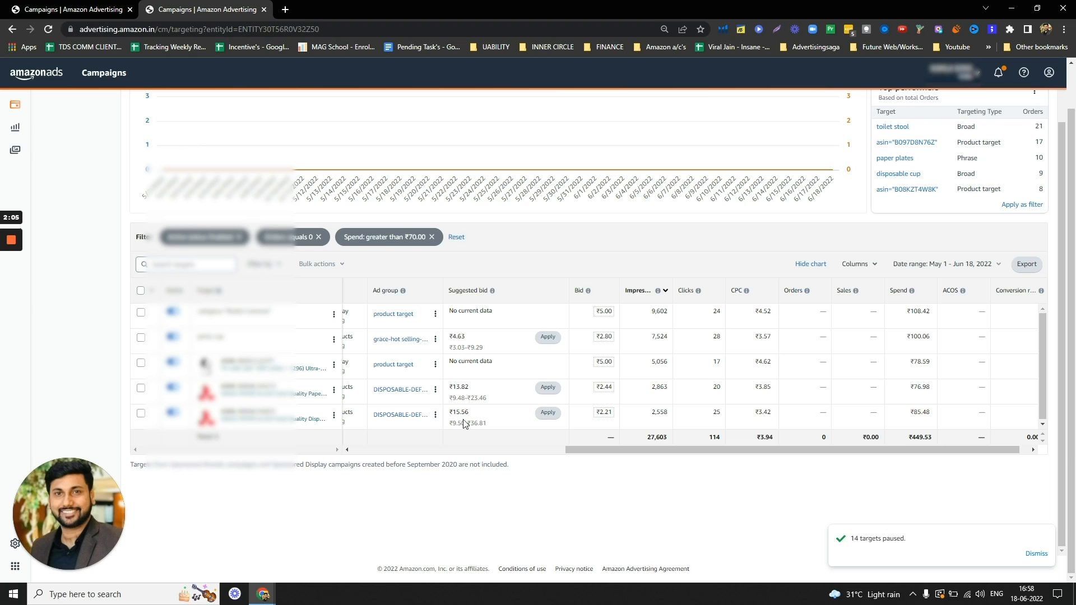
Select all targets that spent more than ₹70 without orders and pause them in bulk
left_click(140, 291)
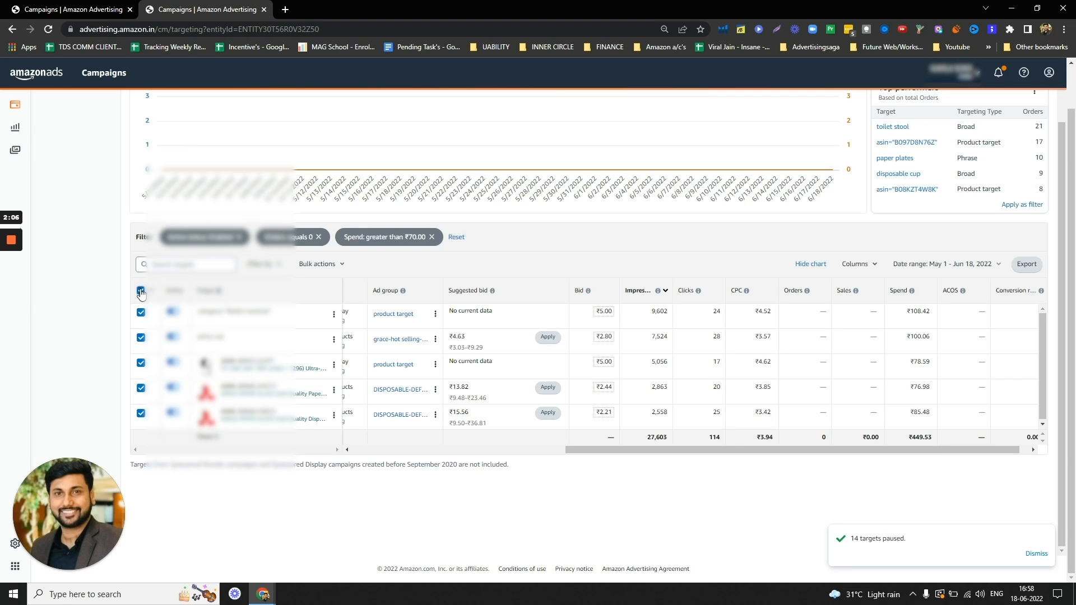
left_click(317, 264)
left_click(307, 303)
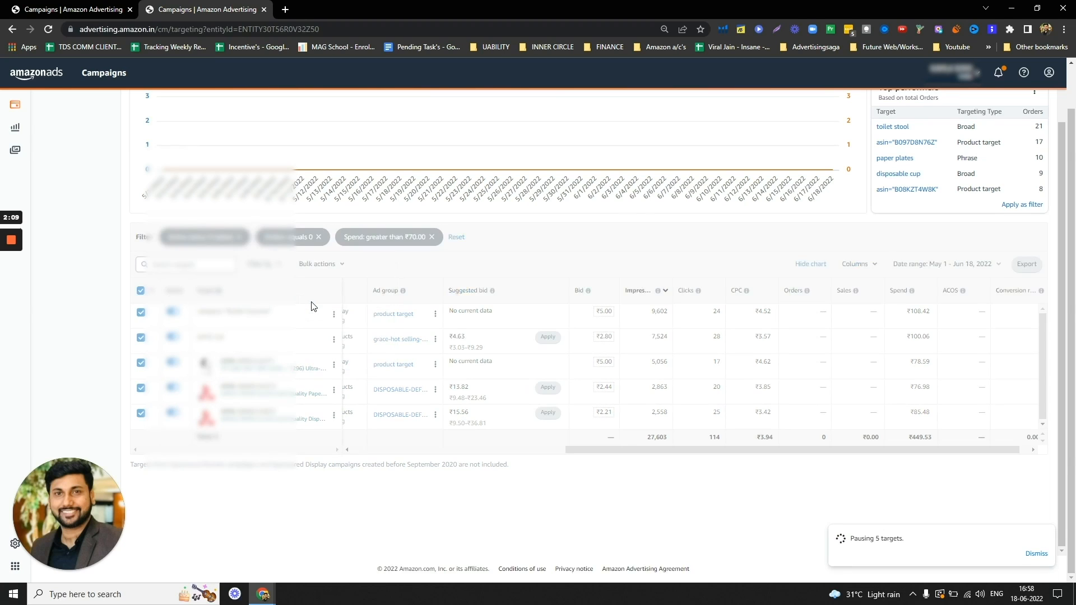
Set the Spend filter back to greater than ₹50 and dismiss the paused-targets notification
left_click(371, 238)
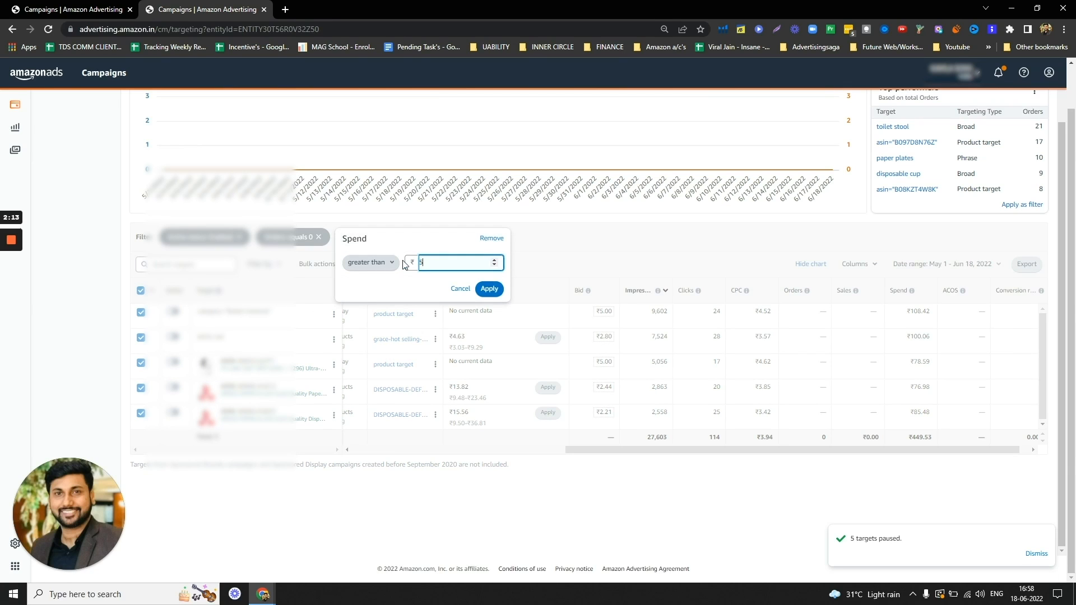
key("Return")
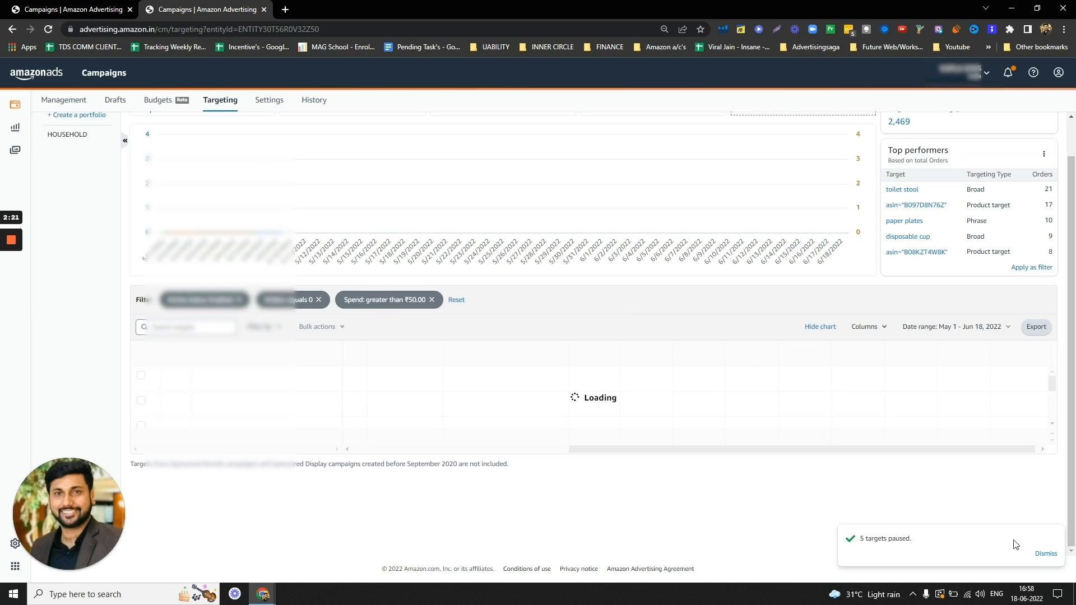
left_click(1038, 555)
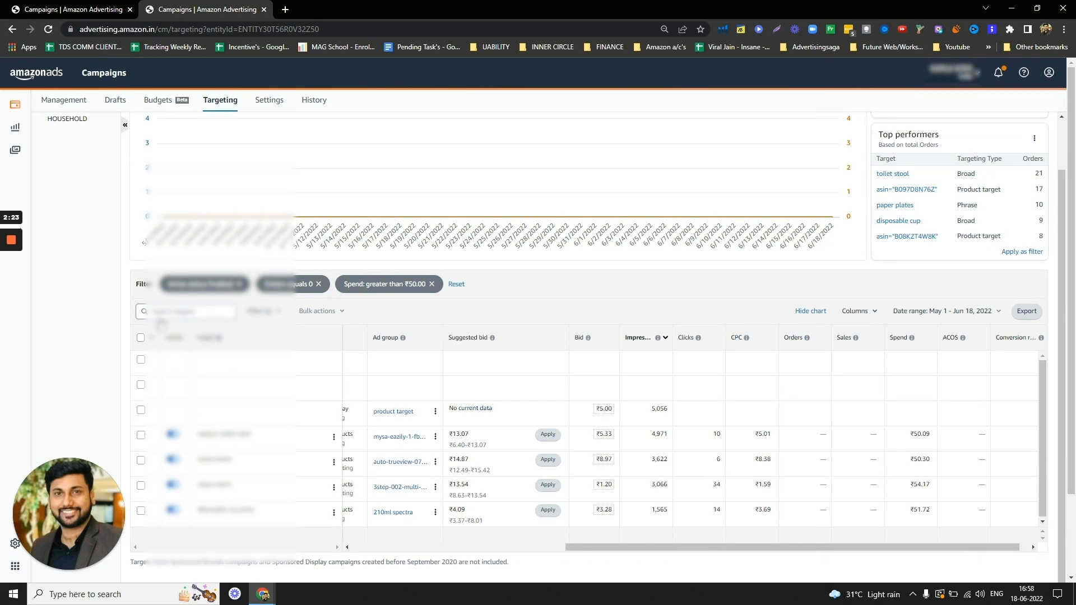
Select all remaining targets with spend above ₹50 and no orders, and pause them in bulk
left_click(141, 339)
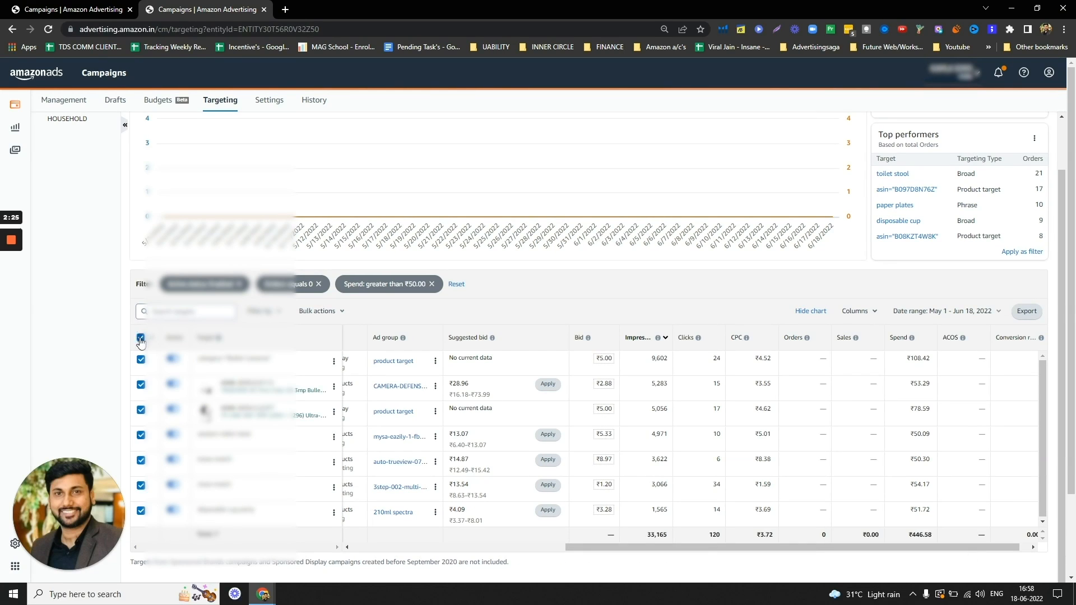
left_click(320, 311)
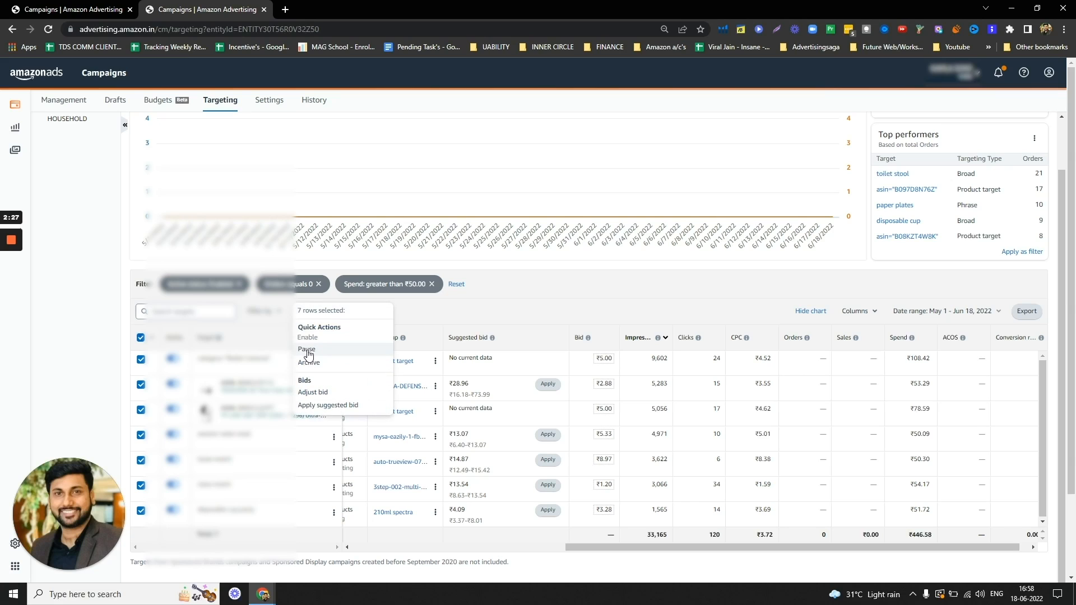
left_click(307, 350)
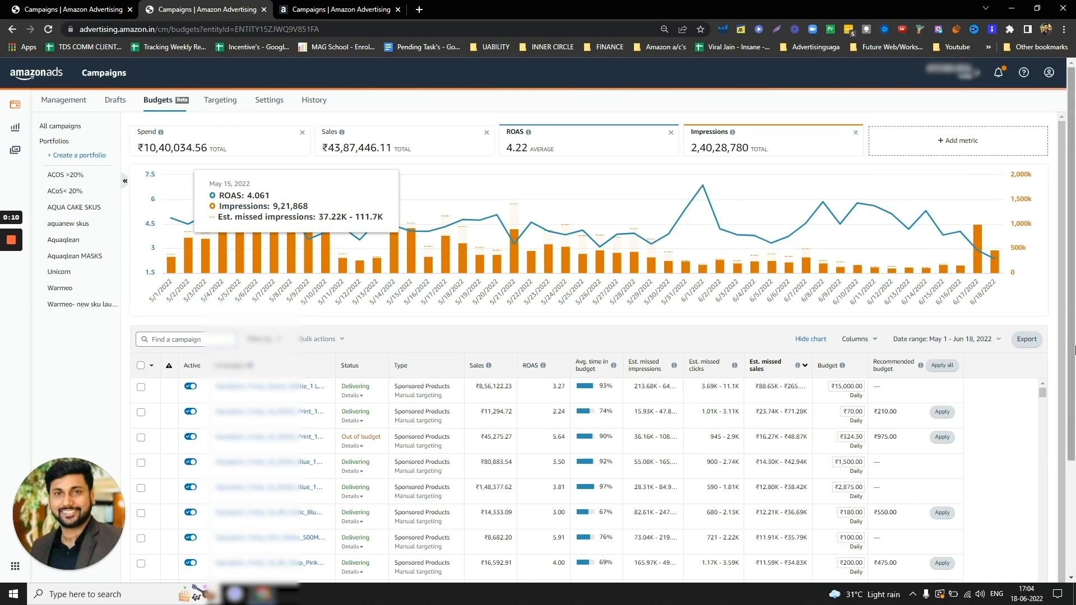
Set the date range of the campaign budgets list to June 1 - June 15, 2022
scroll(953, 314, "down", 1)
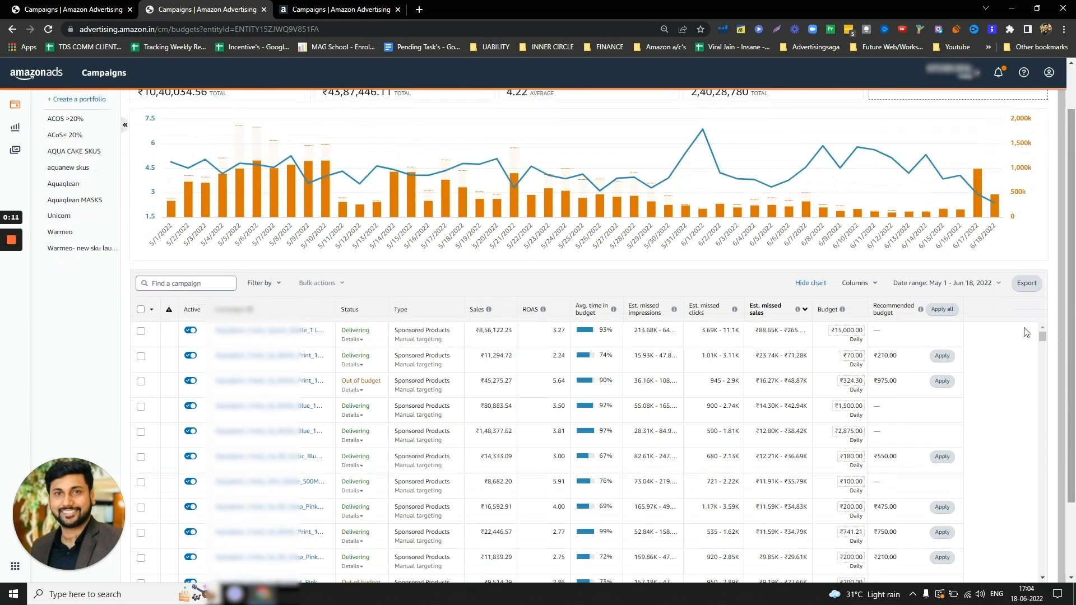
left_click(935, 284)
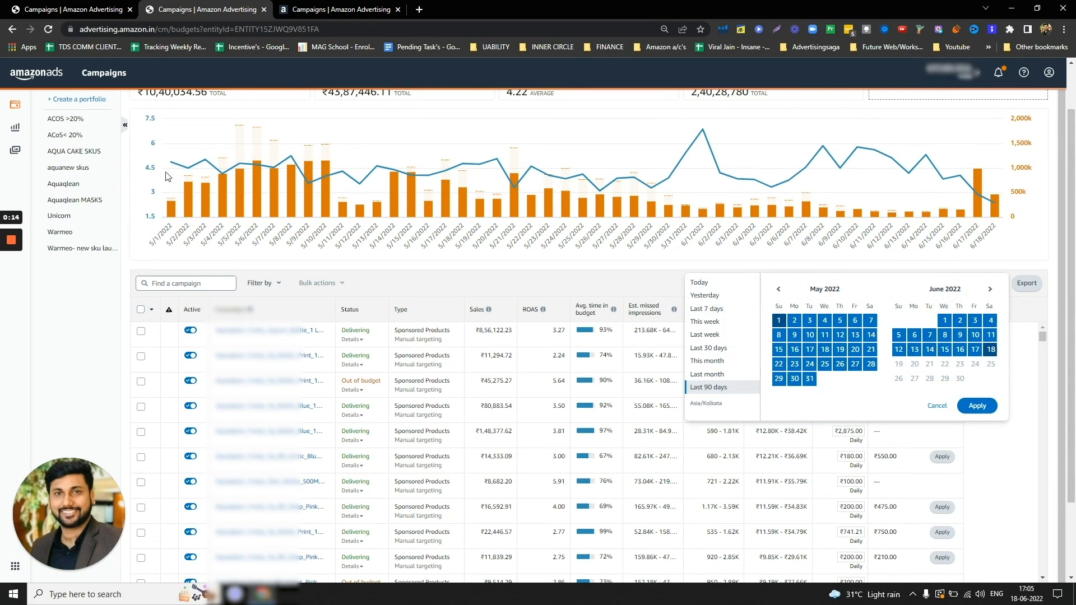
scroll(391, 220, "up", 1)
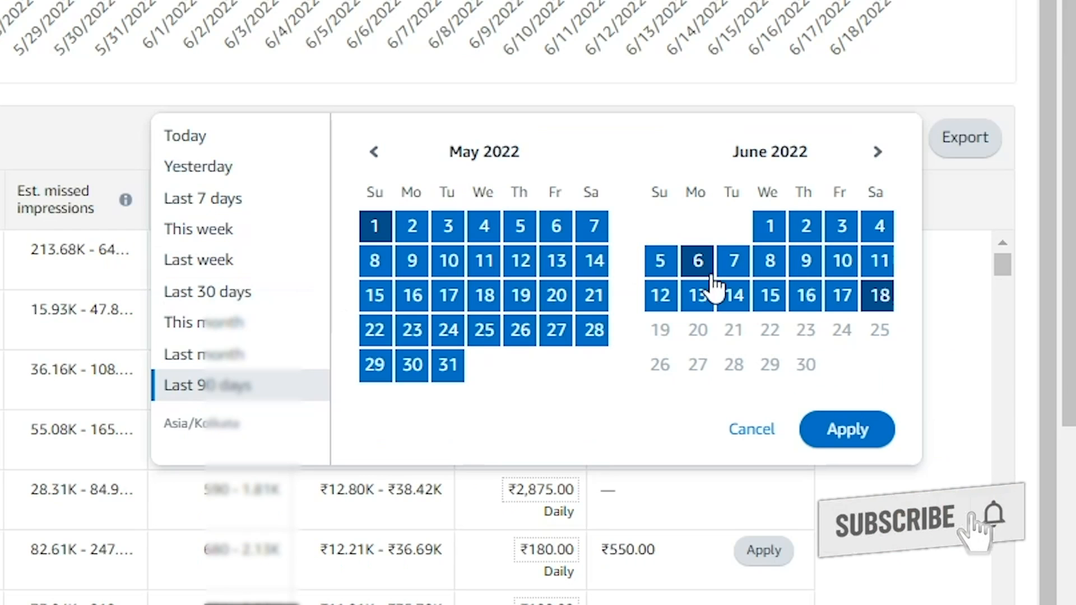
left_click(769, 226)
left_click(770, 295)
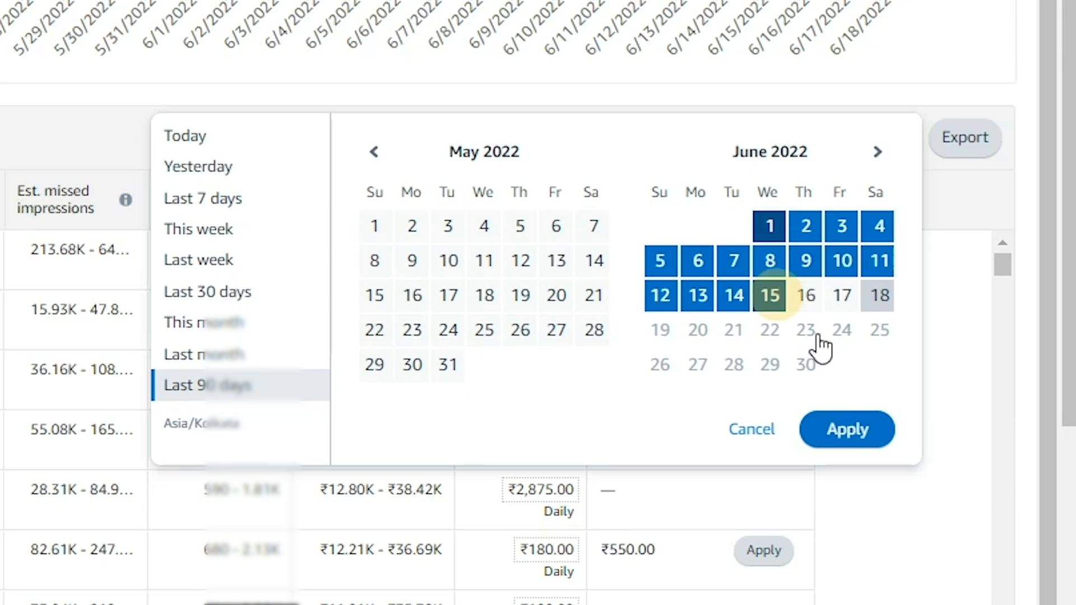
left_click(849, 433)
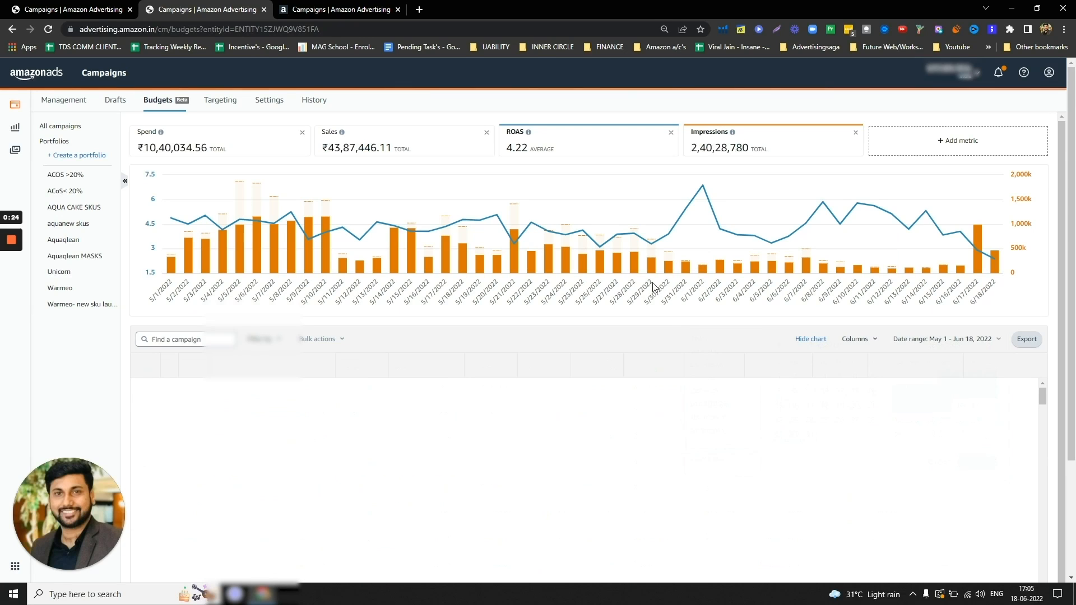
Narrow the campaign budgets list to Jun 1 - Jun 15, 2022 and verify the range in the calendar
left_click(961, 340)
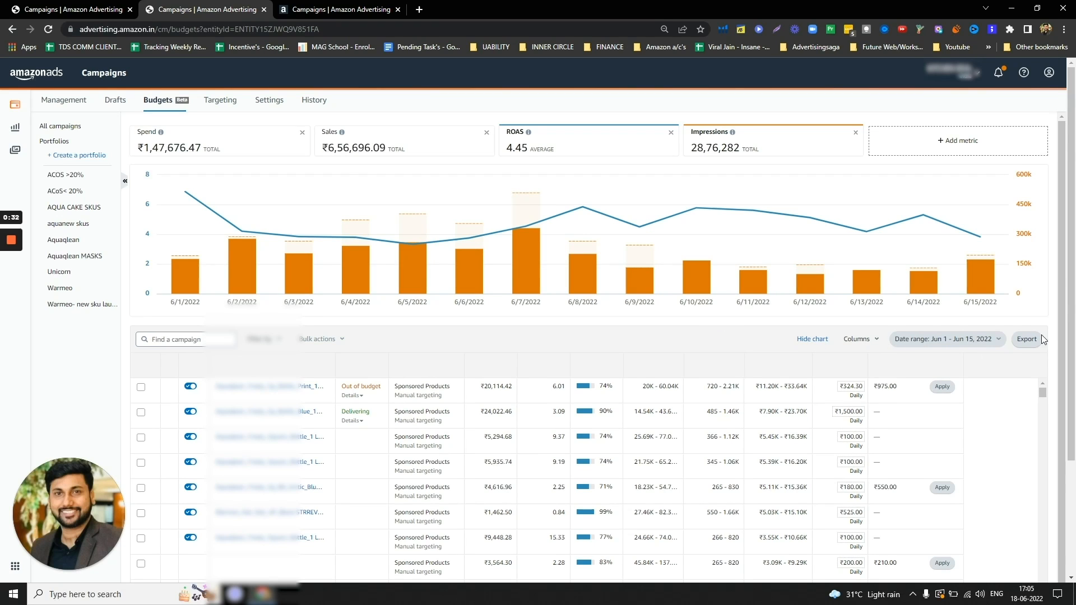
left_click(951, 341)
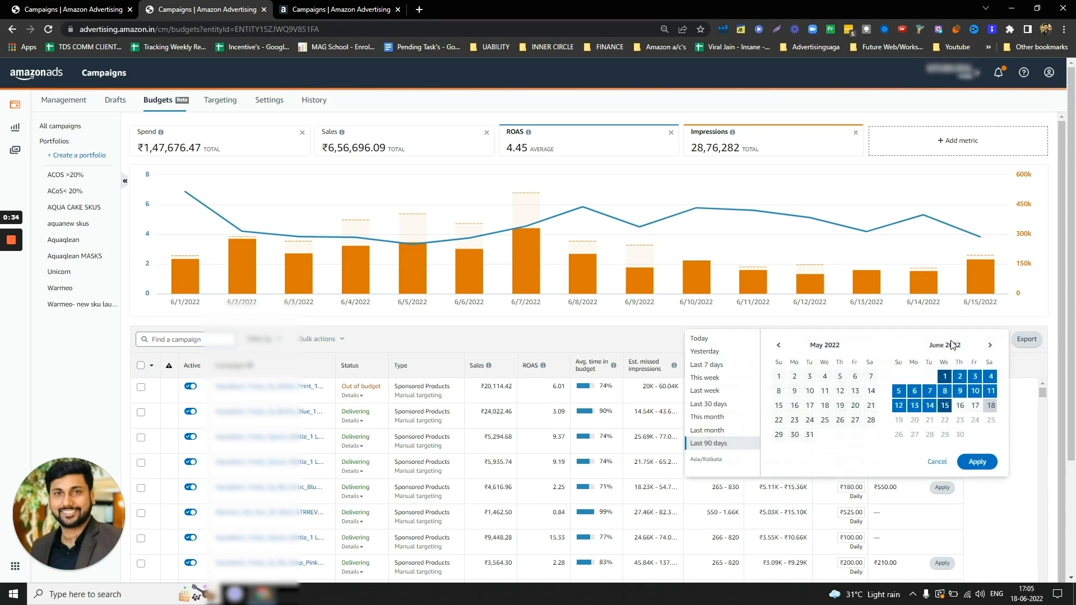
left_click(937, 461)
scroll(1012, 339, "down", 1)
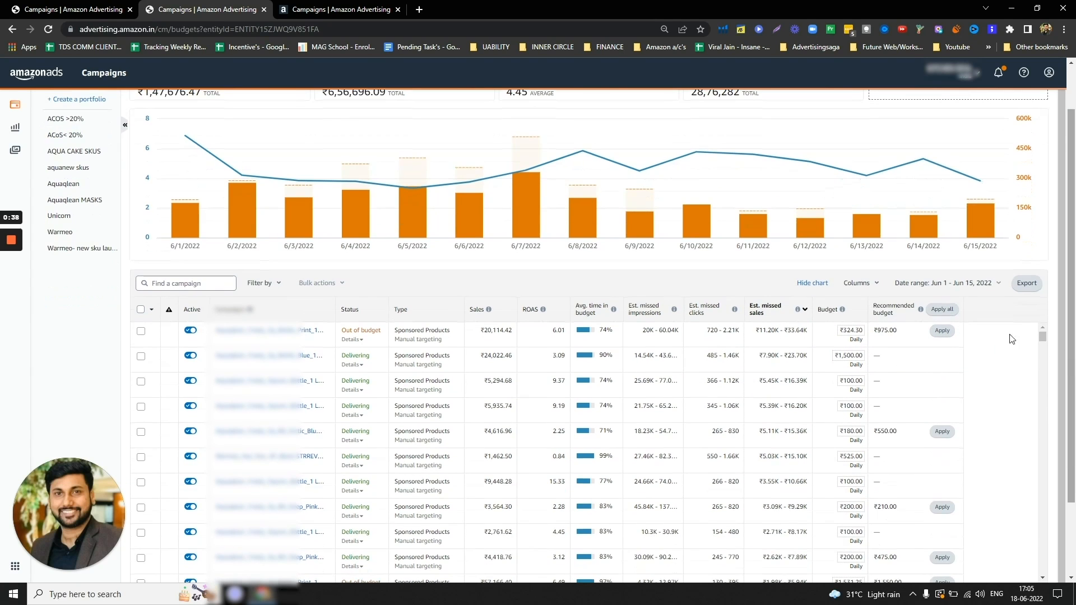
Filter the campaigns by estimated missed sales greater than $0.00 and examine the missed sales figures
left_click(276, 282)
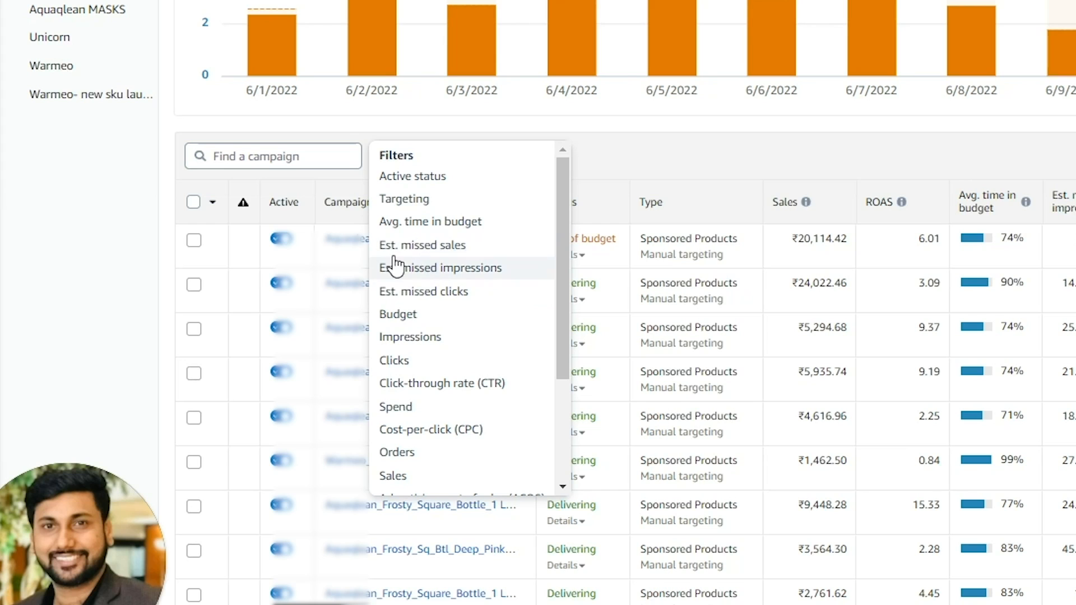
left_click(411, 247)
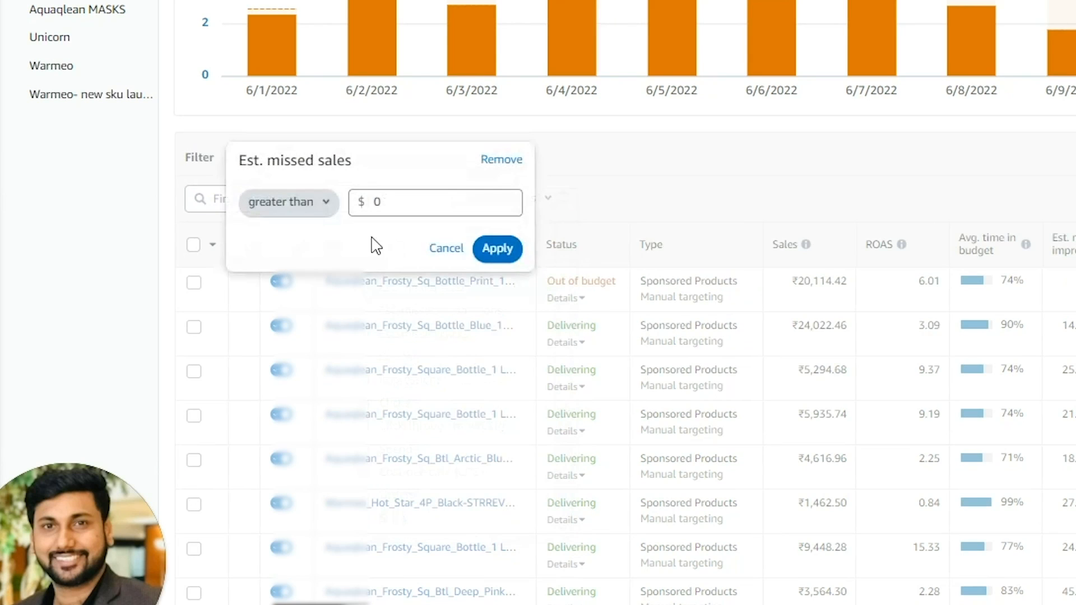
left_click(483, 249)
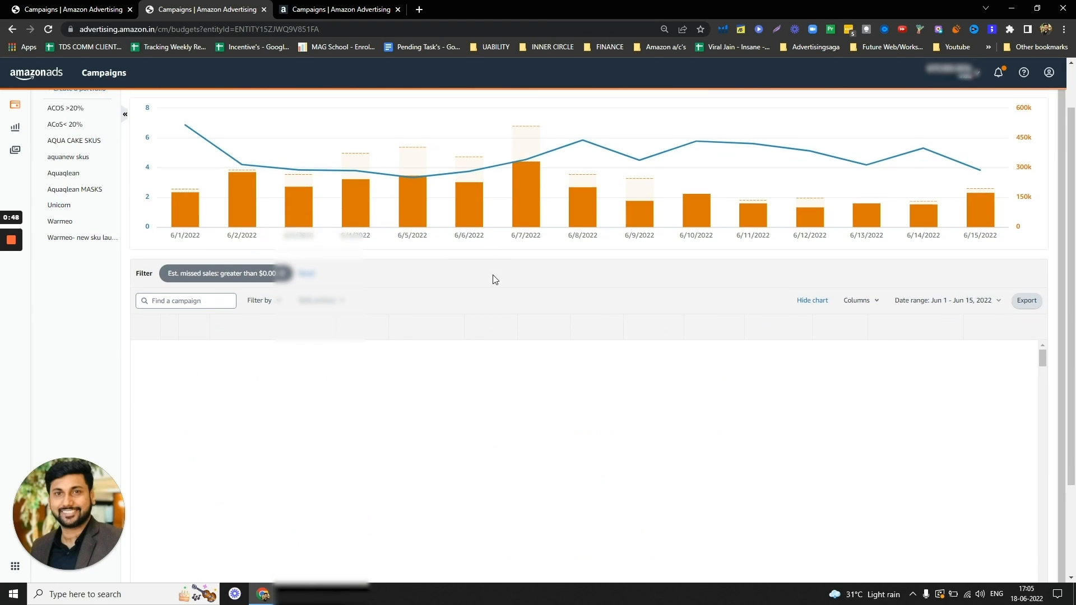
scroll(496, 279, "down", 1)
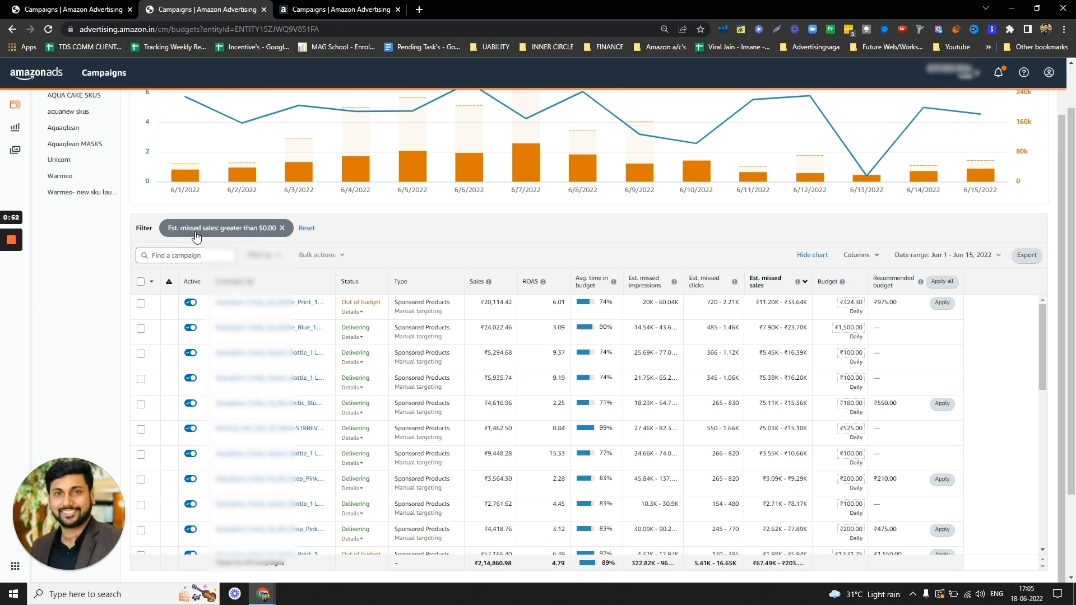
scroll(418, 228, "down", 1)
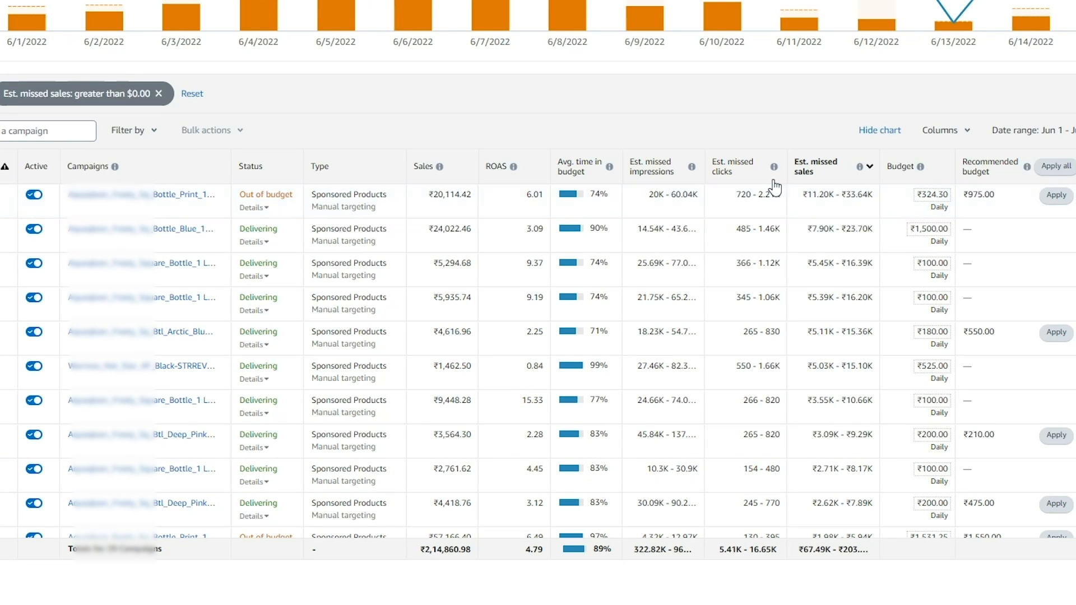
left_click(839, 199)
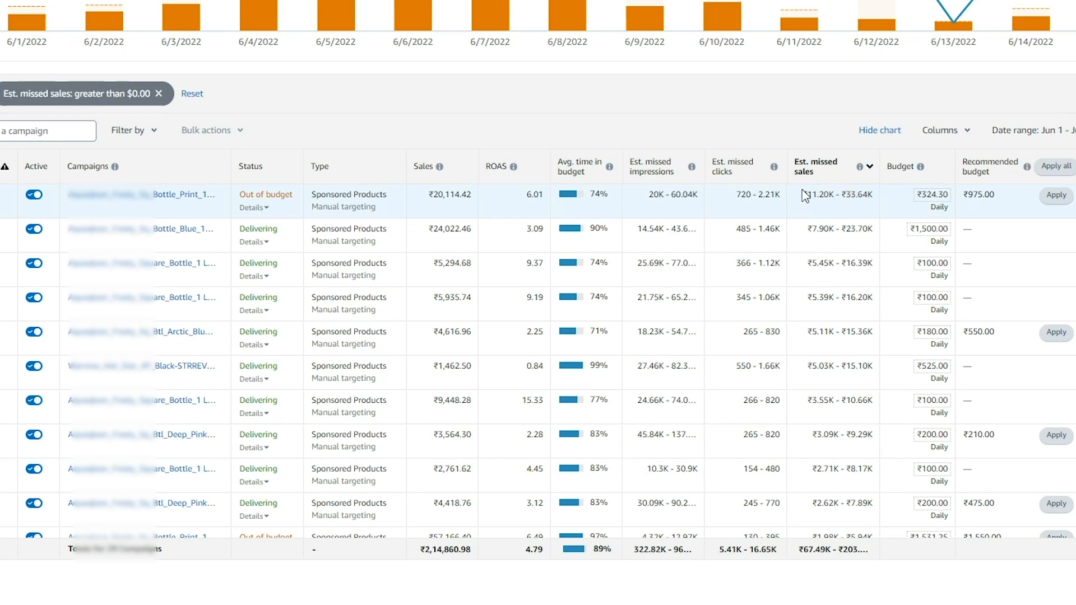
left_click(818, 552)
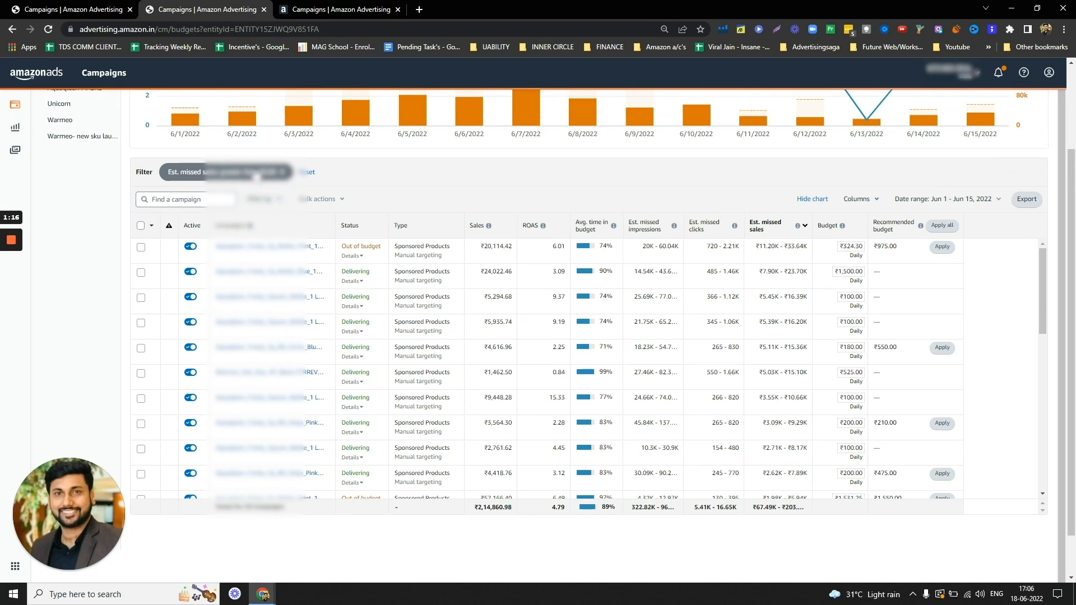
Remove the estimated missed sales filter from the campaigns list
left_click(283, 172)
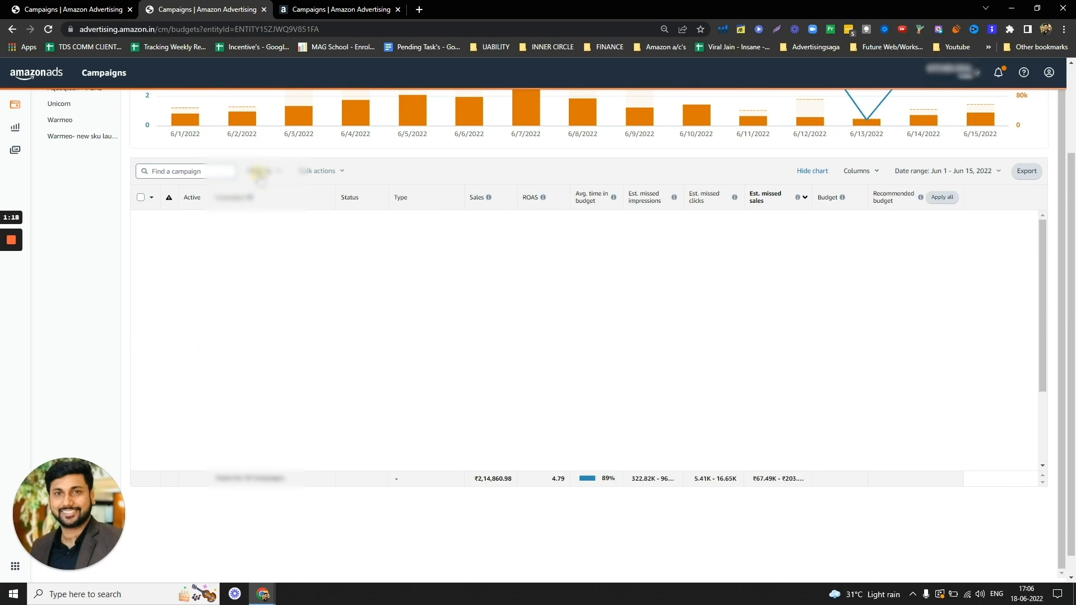
left_click(261, 173)
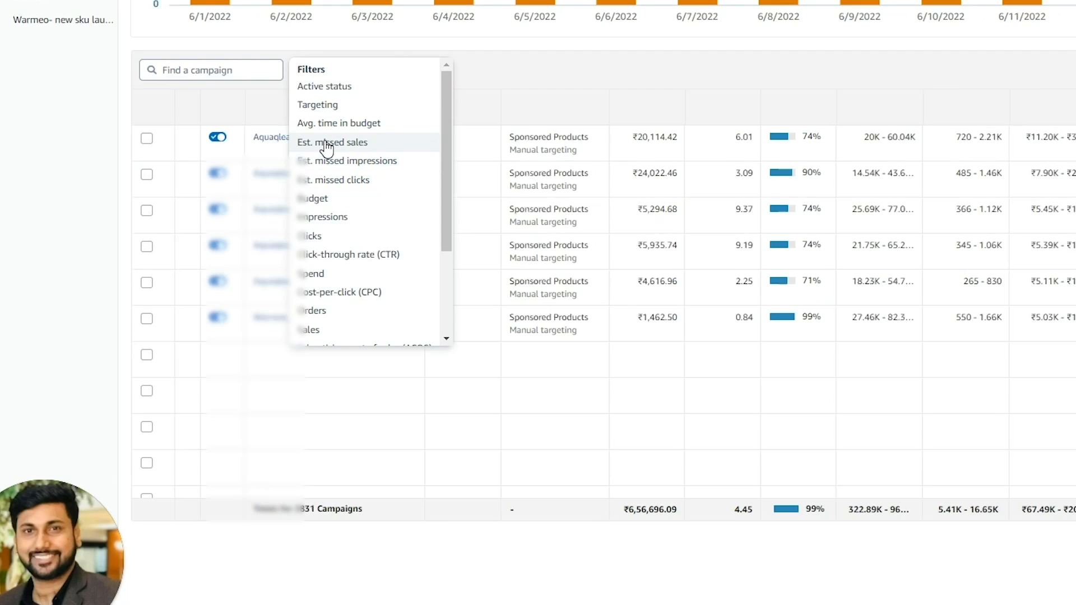
left_click(324, 141)
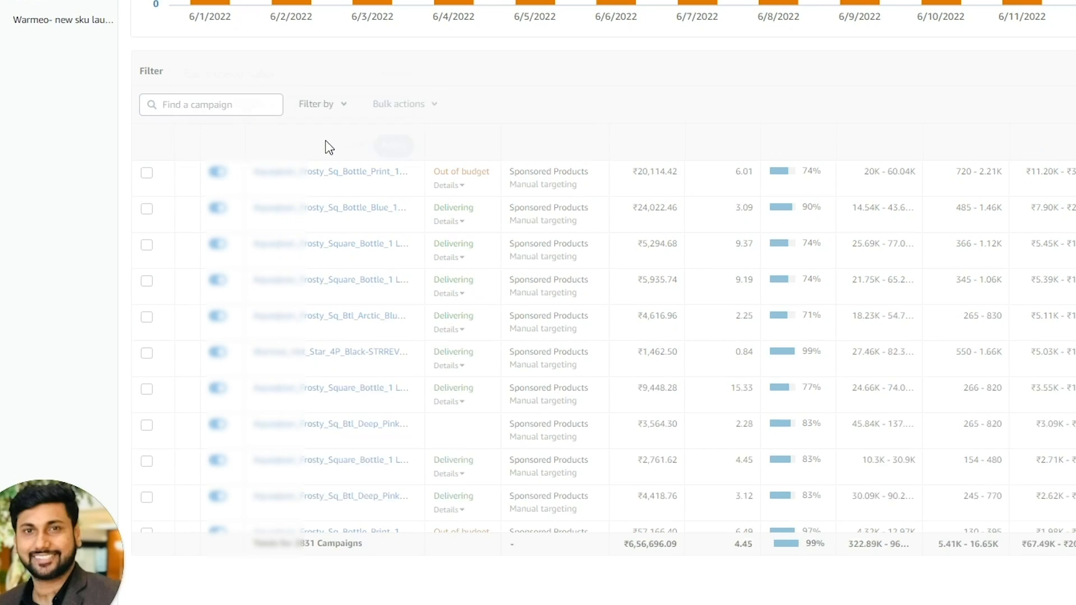
left_click(388, 82)
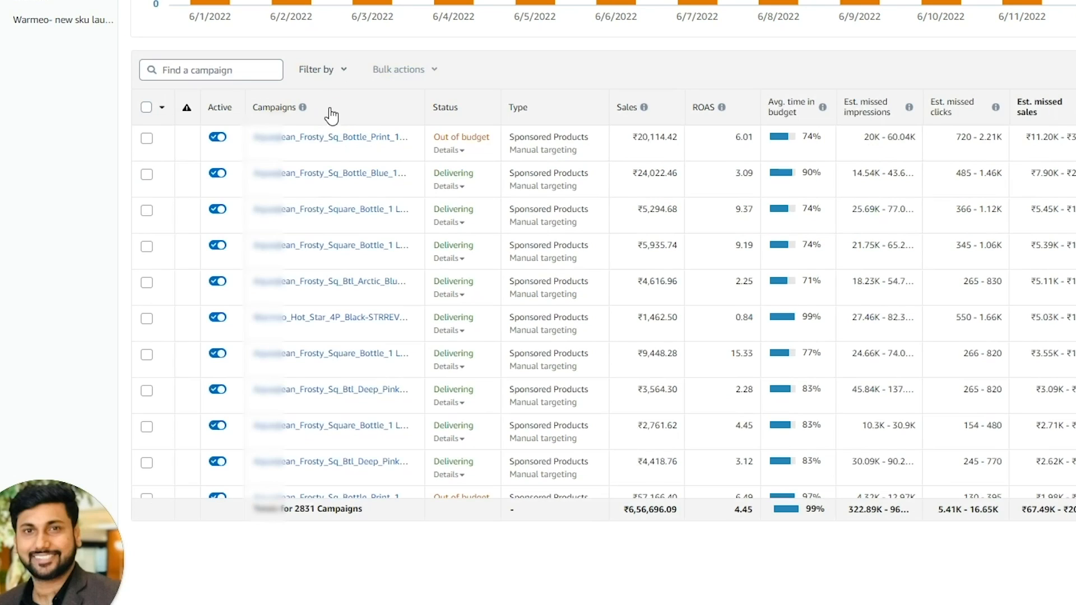
Filter the campaigns by advertising cost of sales (ACOS) less than 25%
left_click(315, 70)
scroll(326, 319, "down", 3)
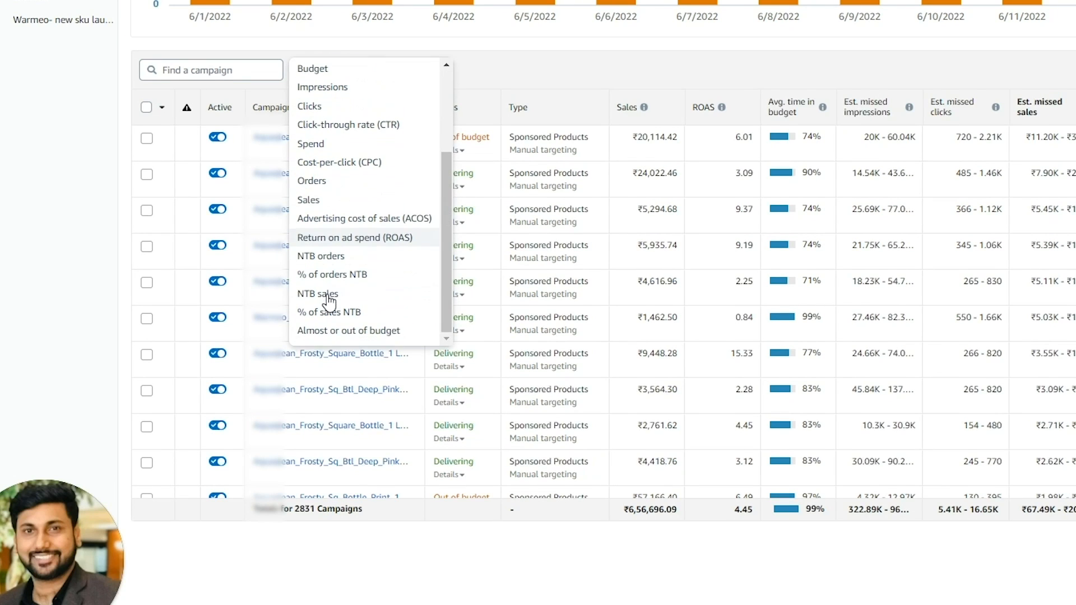
left_click(361, 227)
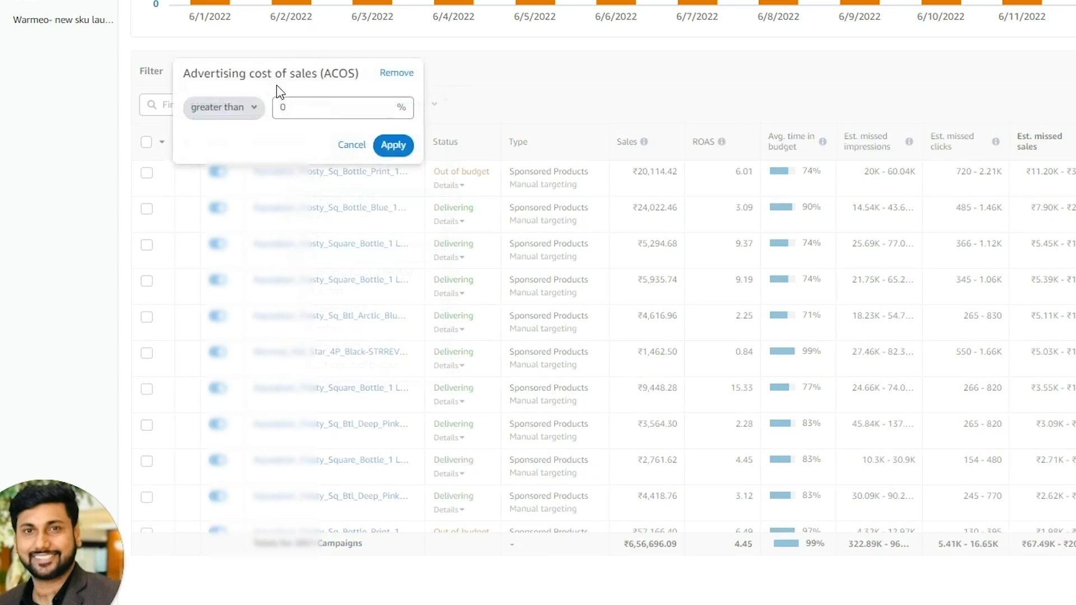
left_click(255, 114)
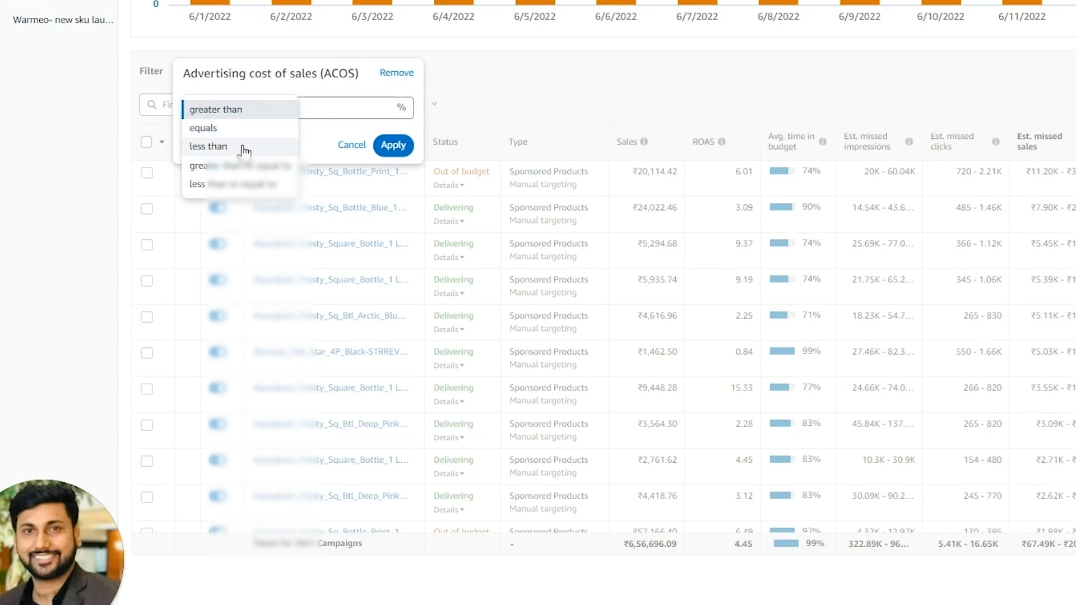
left_click(242, 145)
left_click_drag(180, 73, 324, 84)
left_click(314, 112)
double_click(265, 109)
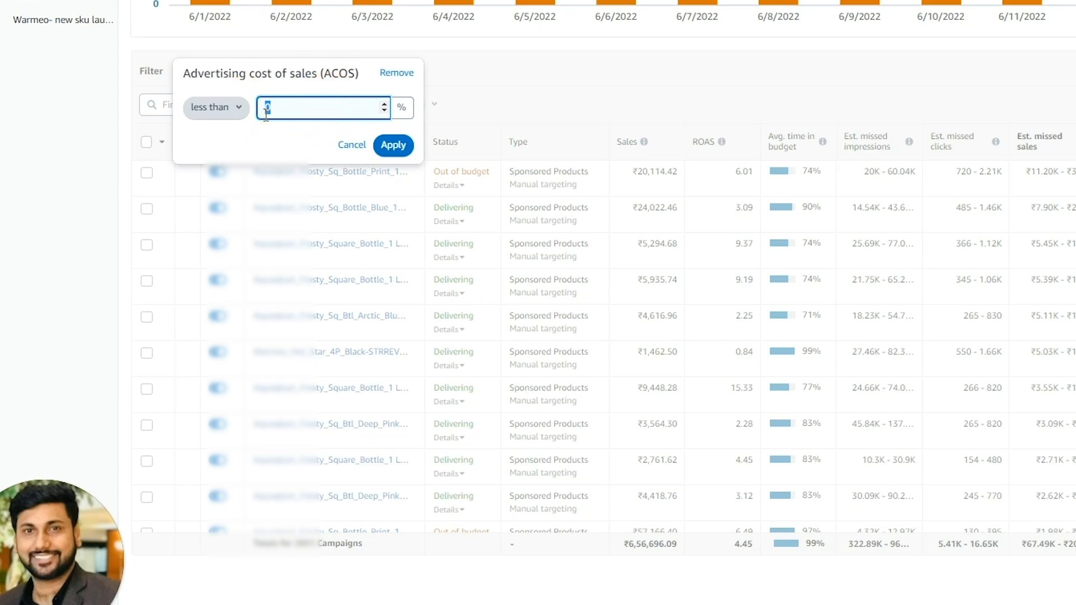
key("Return")
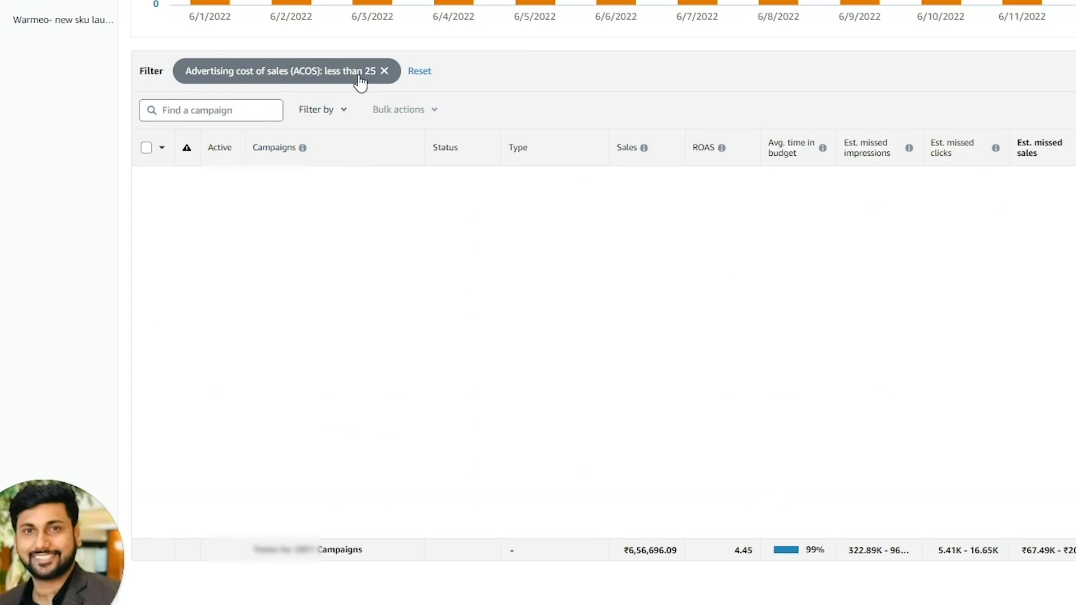
Add a second filter for average time in budget less than 100%
left_click(317, 109)
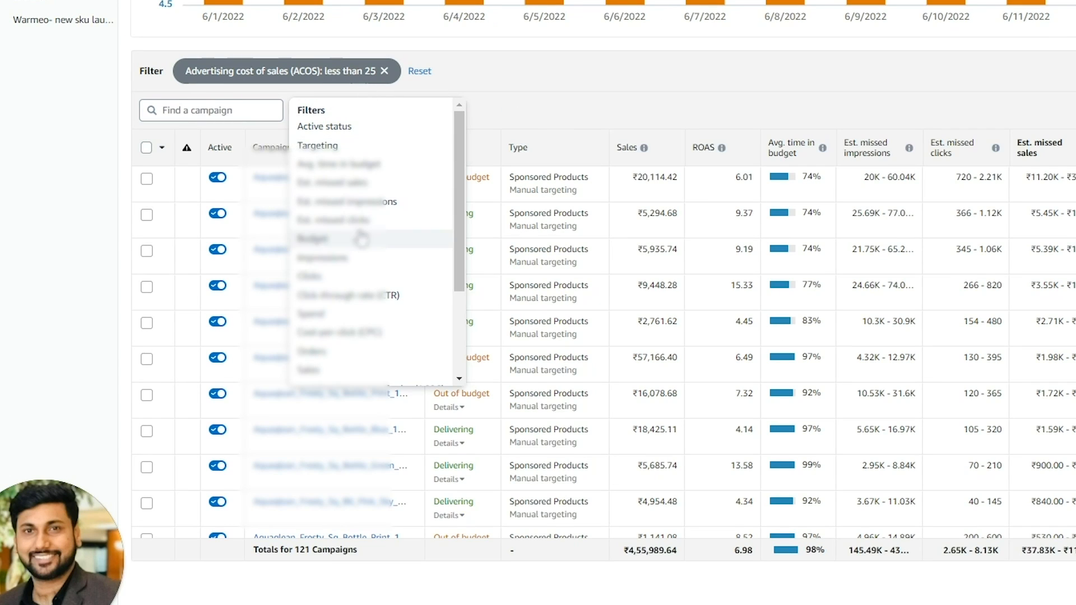
scroll(345, 259, "down", 2)
scroll(346, 259, "up", 3)
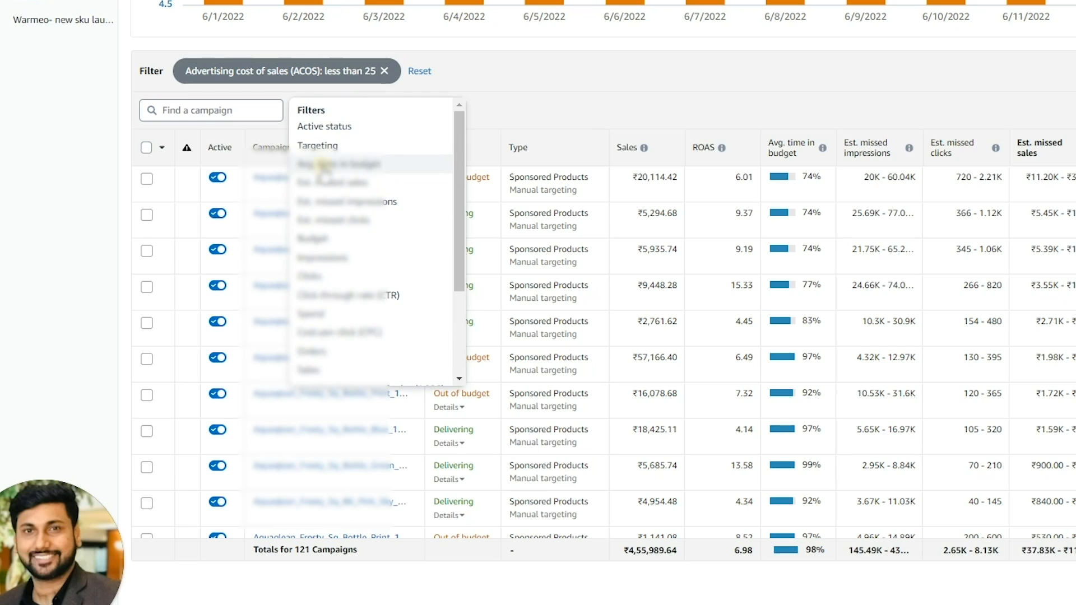
left_click(321, 164)
left_click(468, 108)
left_click(458, 146)
double_click(531, 107)
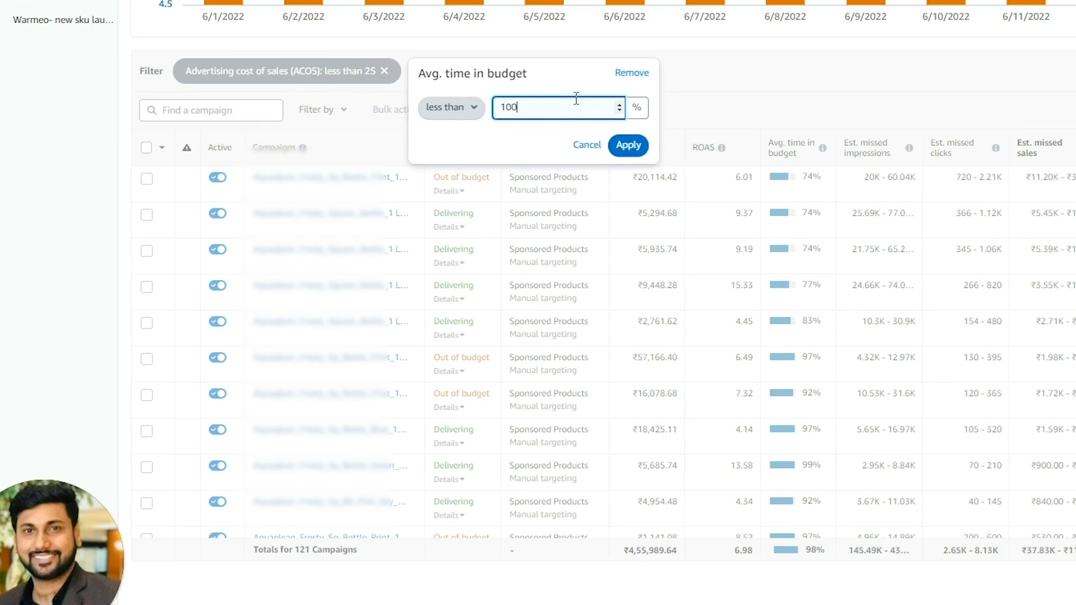
left_click(628, 145)
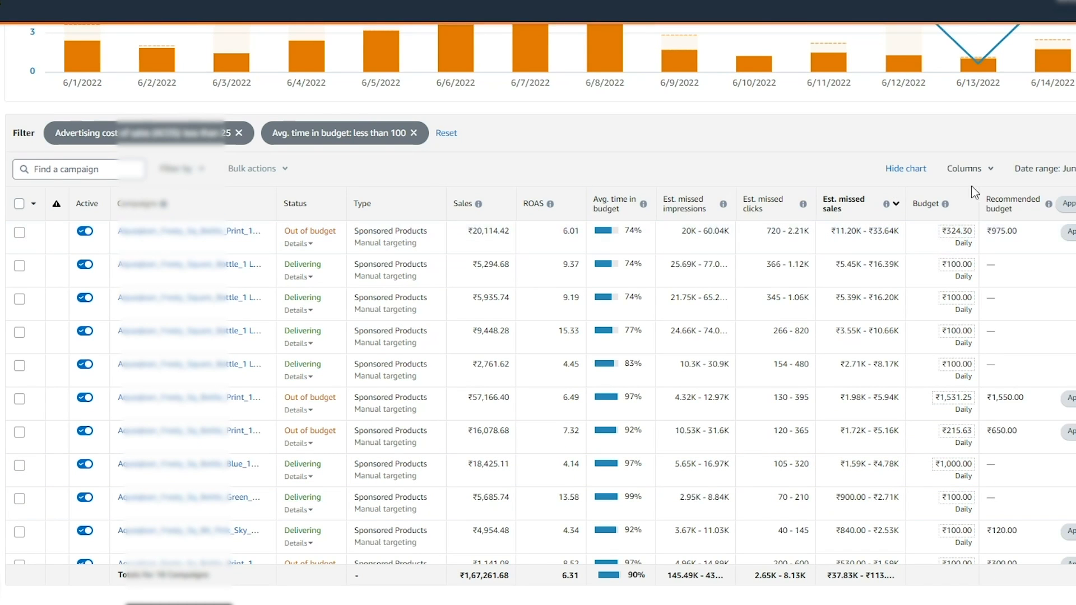
Customise the table to show ACOS and hide ROAS, Avg. time in budget and the estimated missed impressions, clicks and sales
left_click(965, 169)
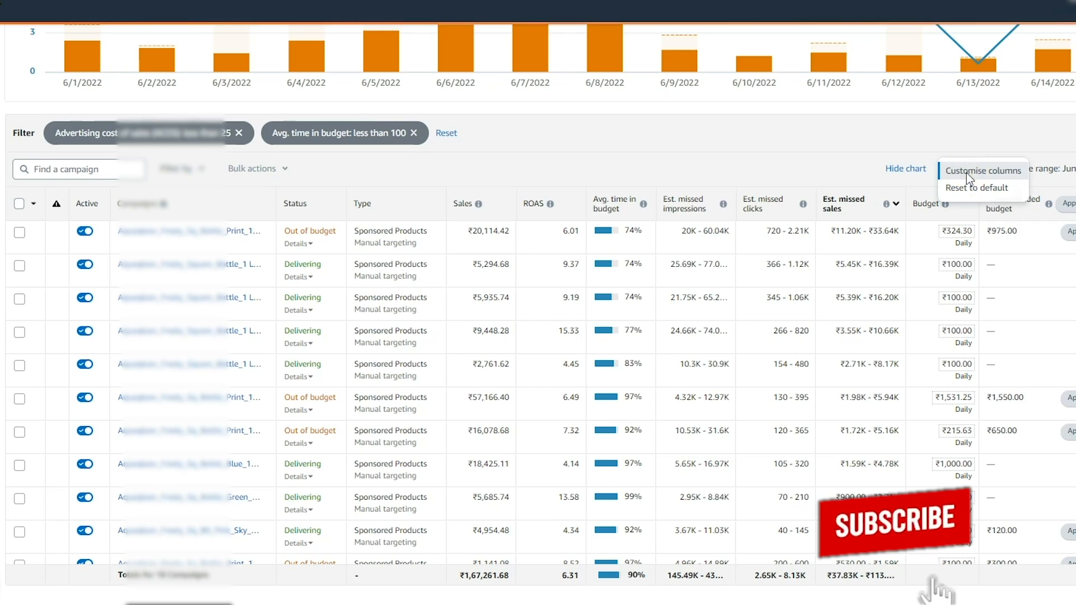
left_click(966, 175)
scroll(451, 443, "down", 3)
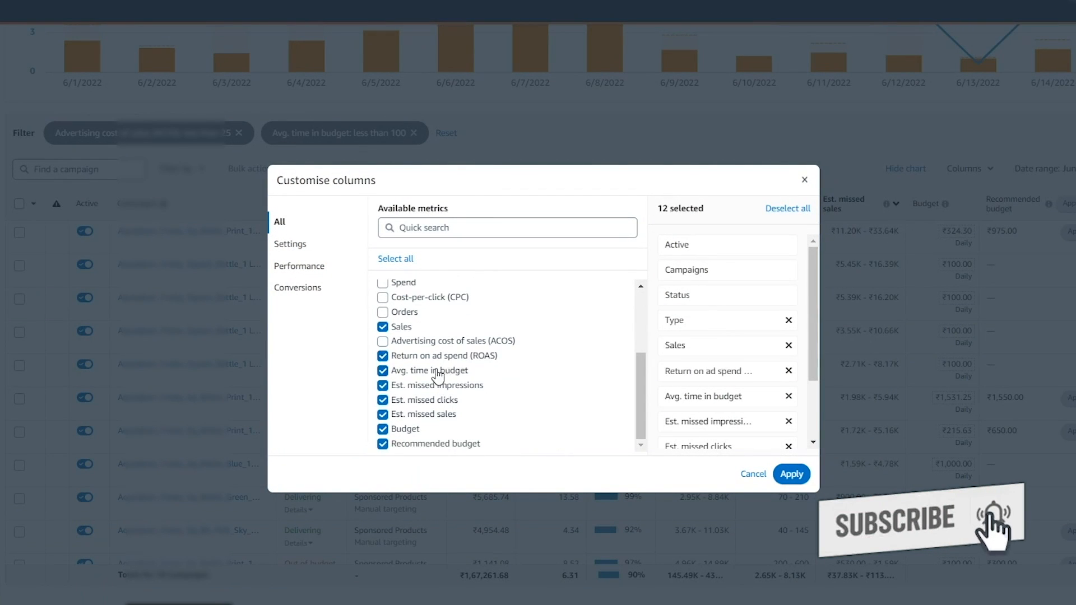
left_click(431, 370)
left_click(430, 386)
left_click(428, 399)
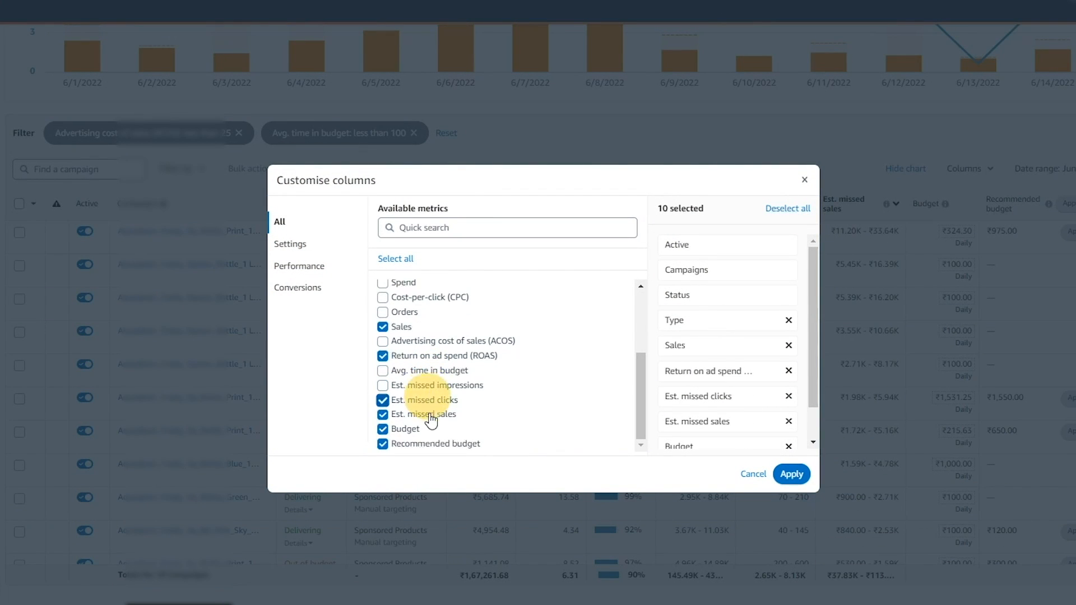
left_click(430, 414)
left_click(444, 355)
left_click(446, 339)
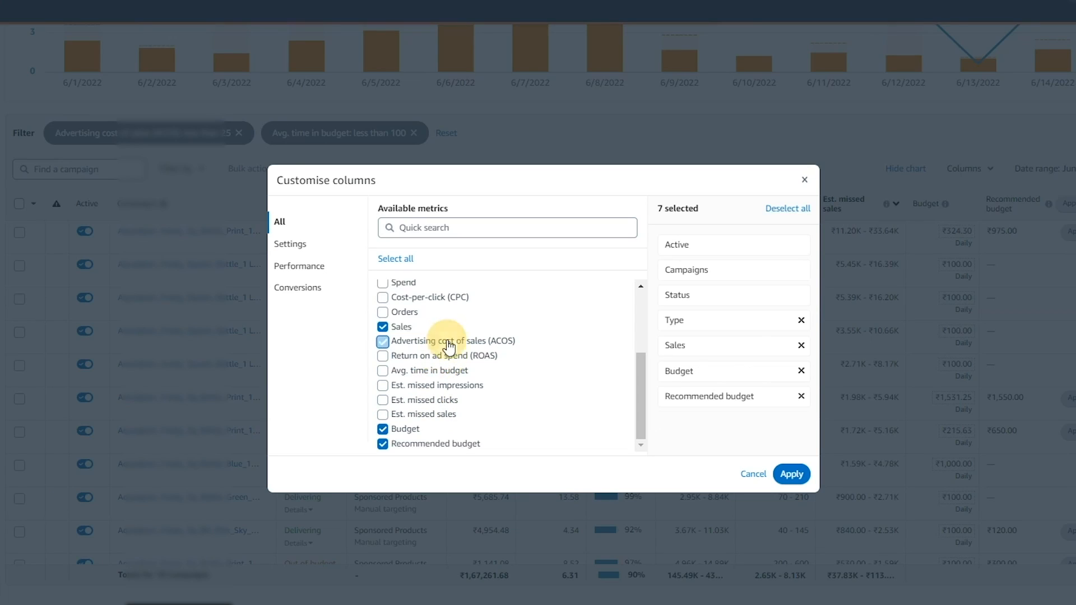
left_click(791, 474)
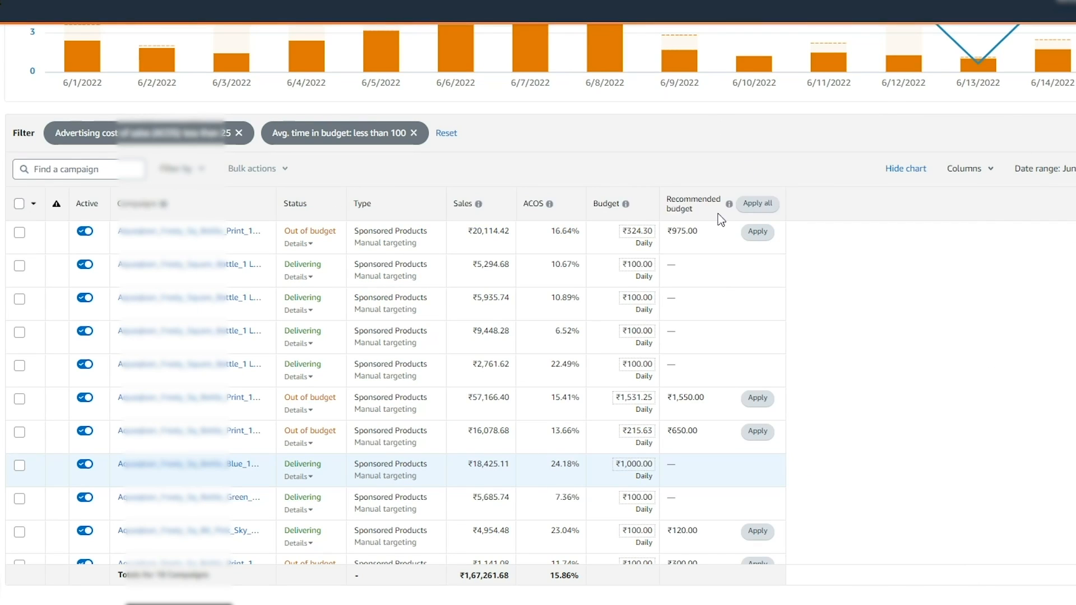
Select all filtered campaigns and increase their budgets by 25% in bulk
scroll(704, 274, "down", 6)
scroll(704, 274, "up", 5)
scroll(702, 269, "up", 1)
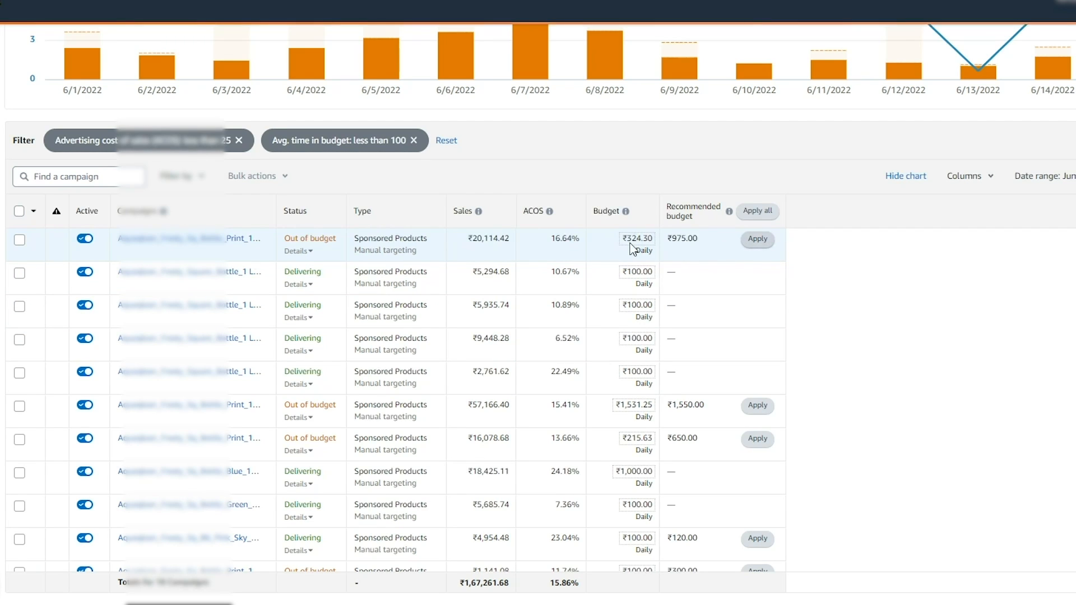
left_click(19, 211)
scroll(386, 373, "down", 5)
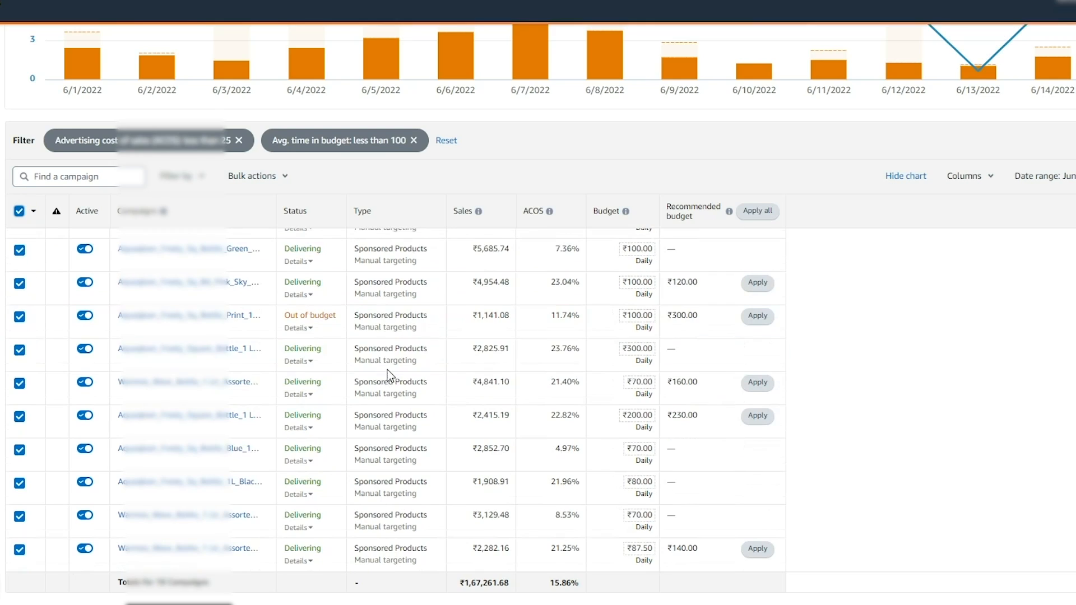
scroll(386, 373, "down", 2)
scroll(387, 373, "up", 2)
left_click(265, 178)
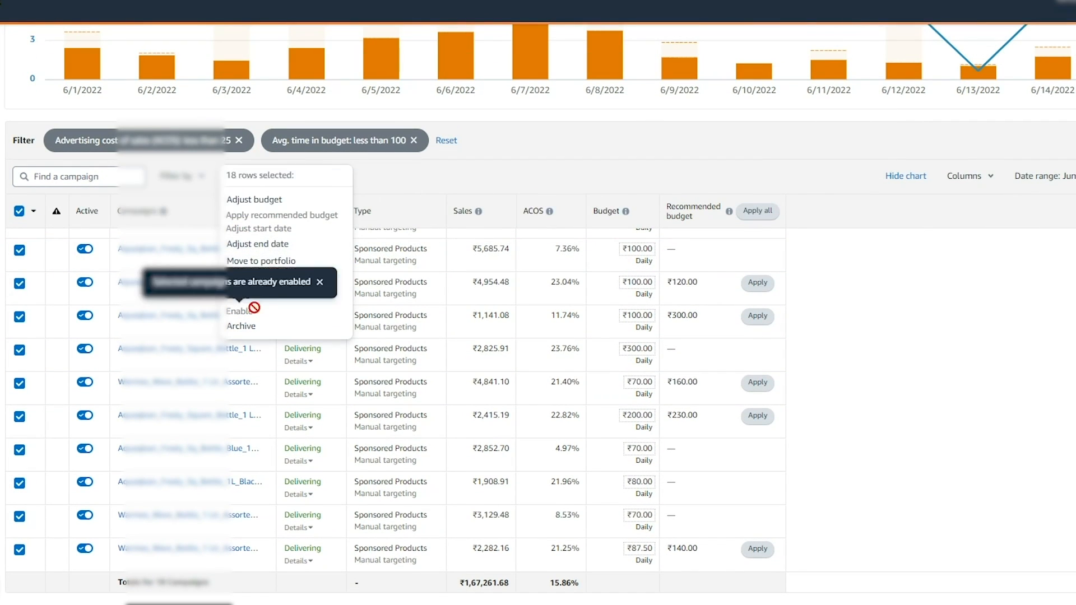
left_click(270, 202)
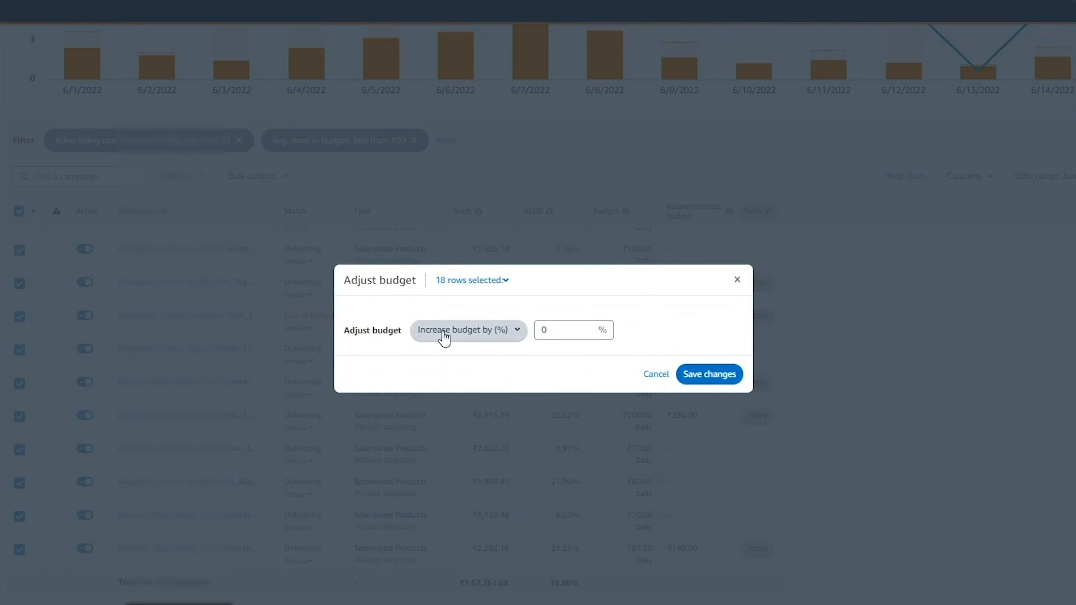
left_click(444, 336)
left_click(502, 312)
left_click(561, 327)
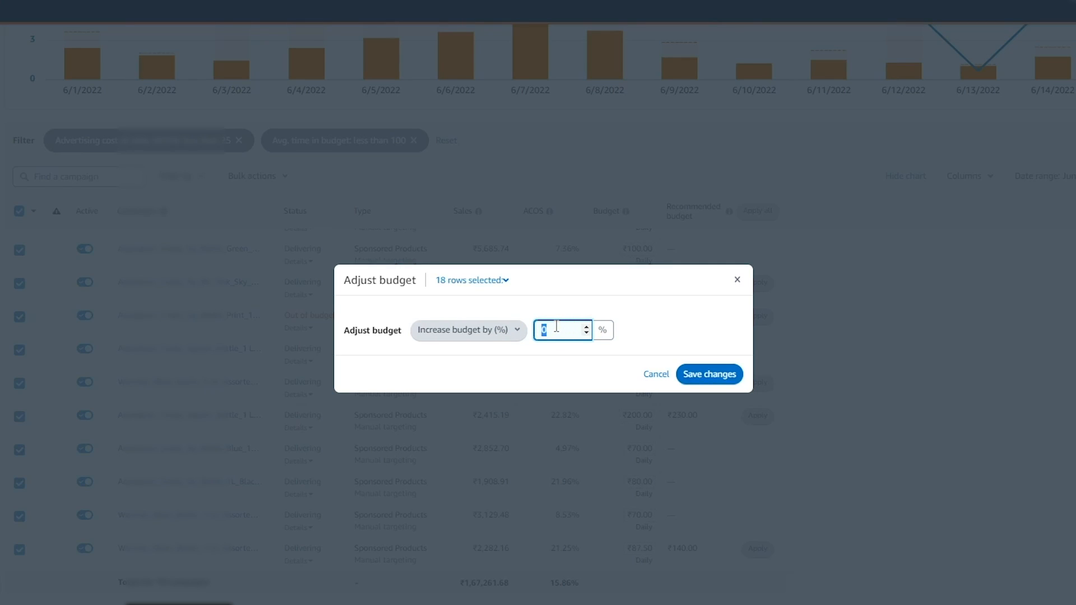
type("3")
key("BackSpace")
type("25")
left_click(704, 375)
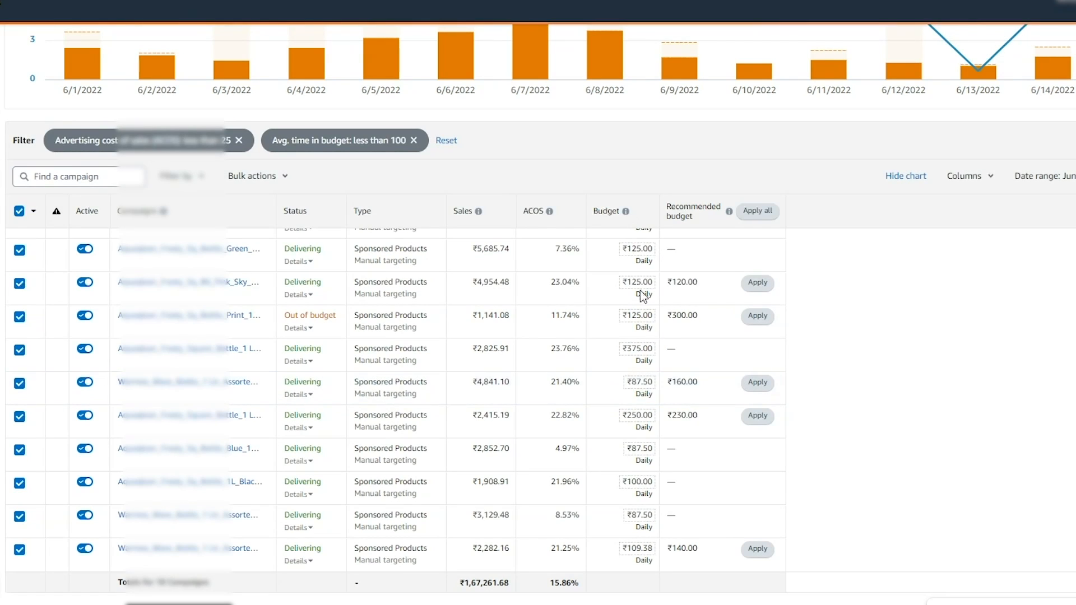
scroll(641, 337, "up", 5)
scroll(767, 271, "down", 2)
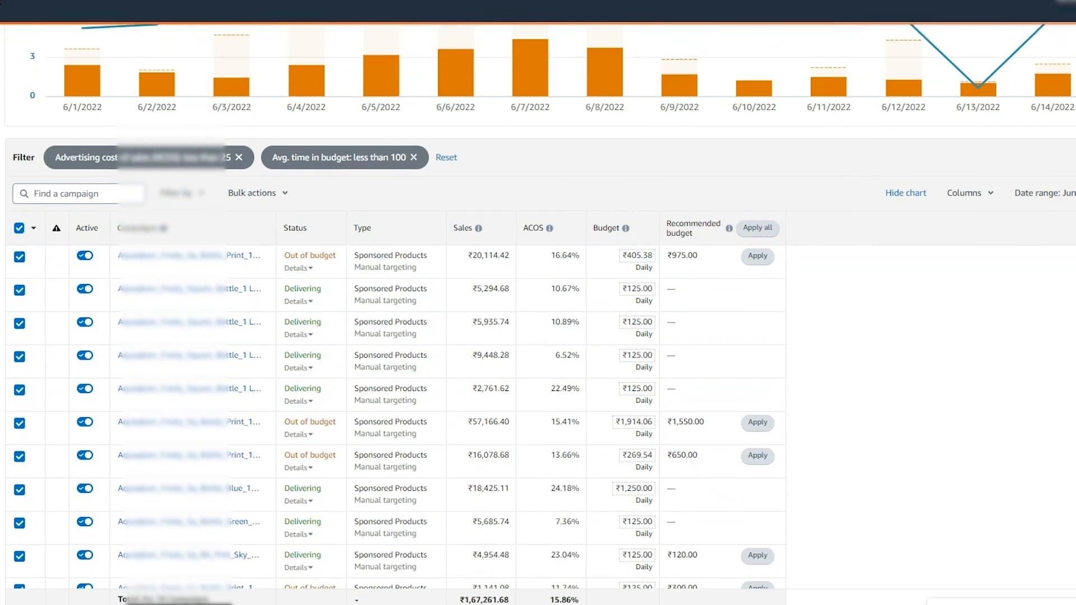